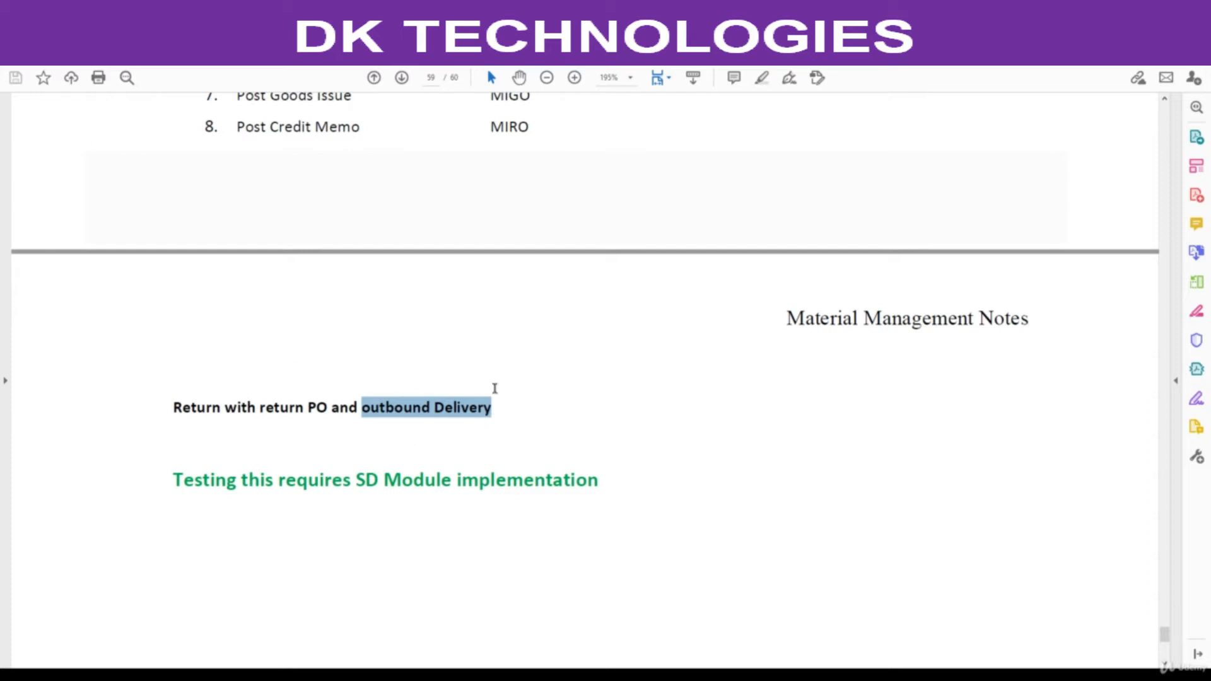
# Step: Review the Return without Return Purchase Order procedure, then switch to SAP Easy Access and open the Create Material transaction (MM01)
pyautogui.scroll(5, 465, 441)
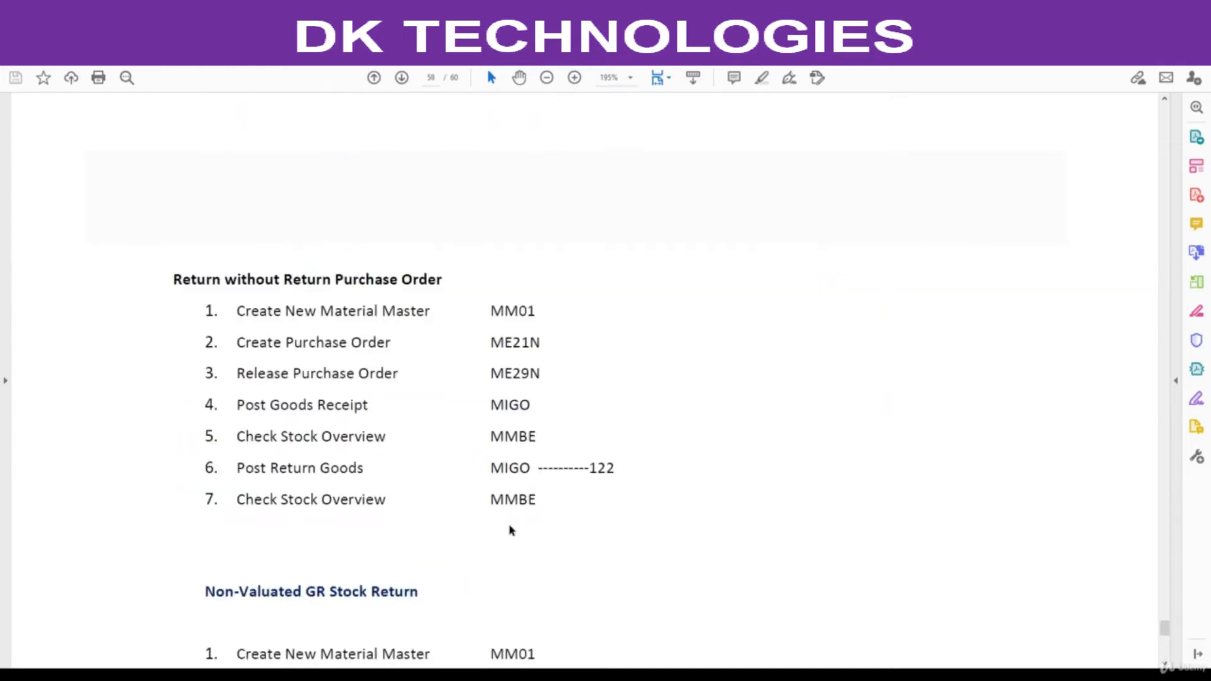
pyautogui.scroll(3, 332, 340)
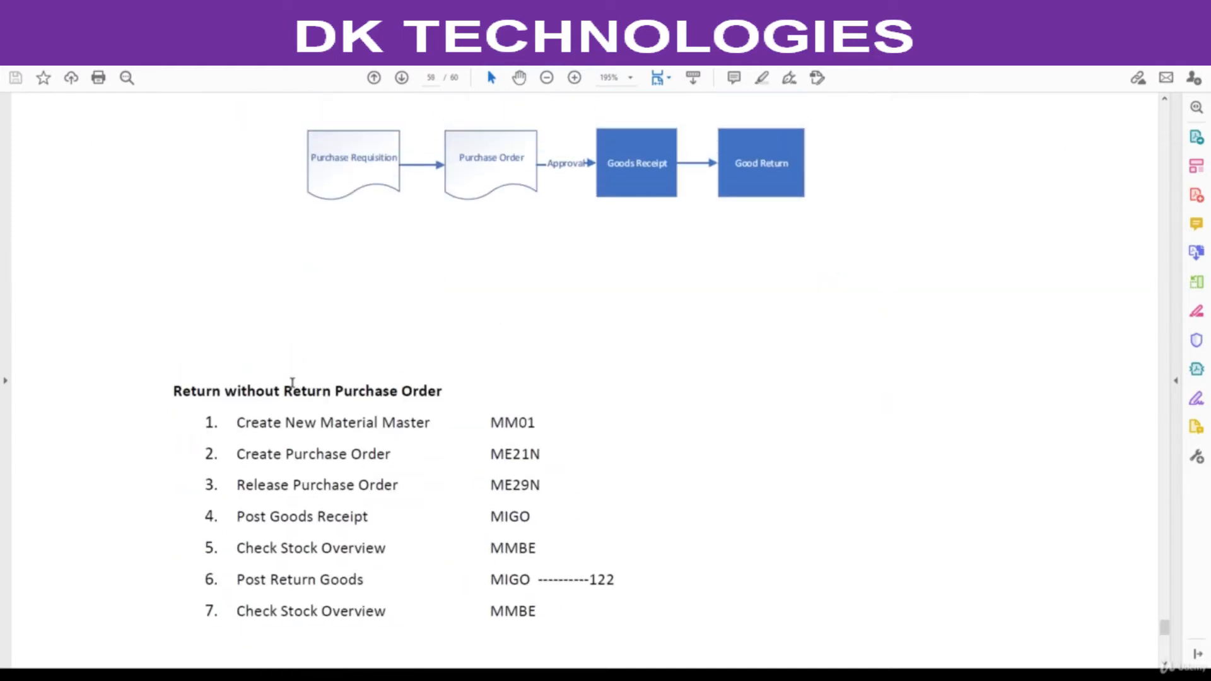
pyautogui.keyDown('ctrl'); pyautogui.scroll(-1, 391, 448); pyautogui.keyUp('ctrl')
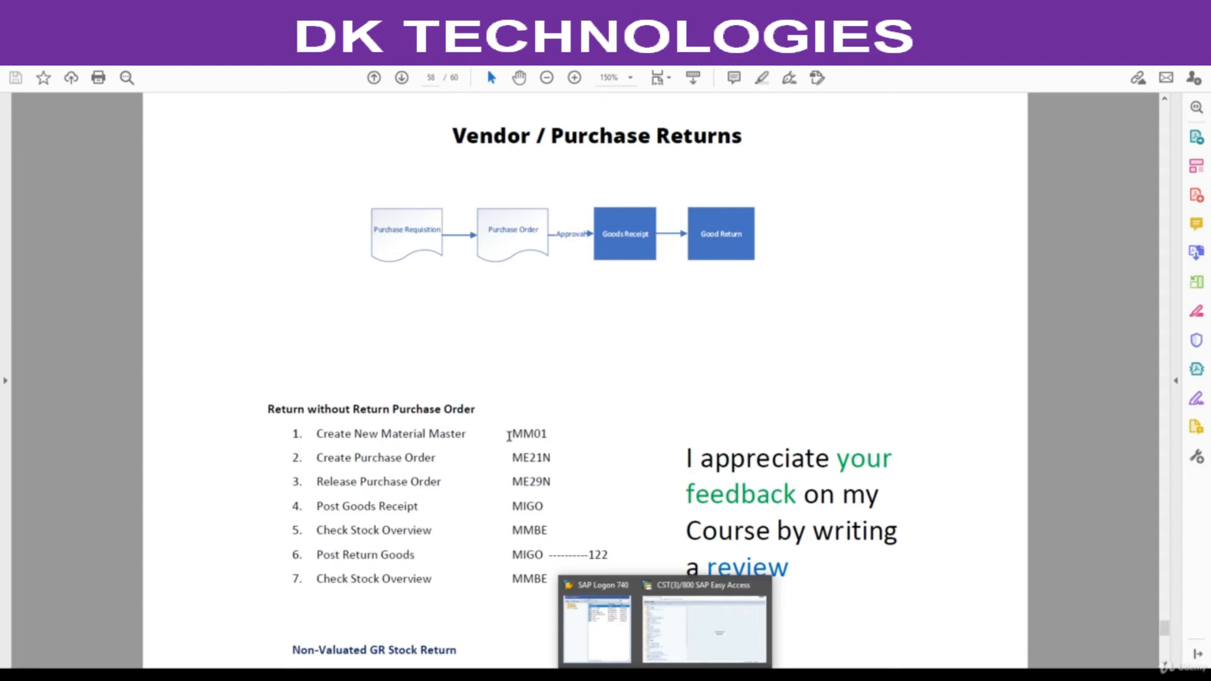
pyautogui.click(720, 638)
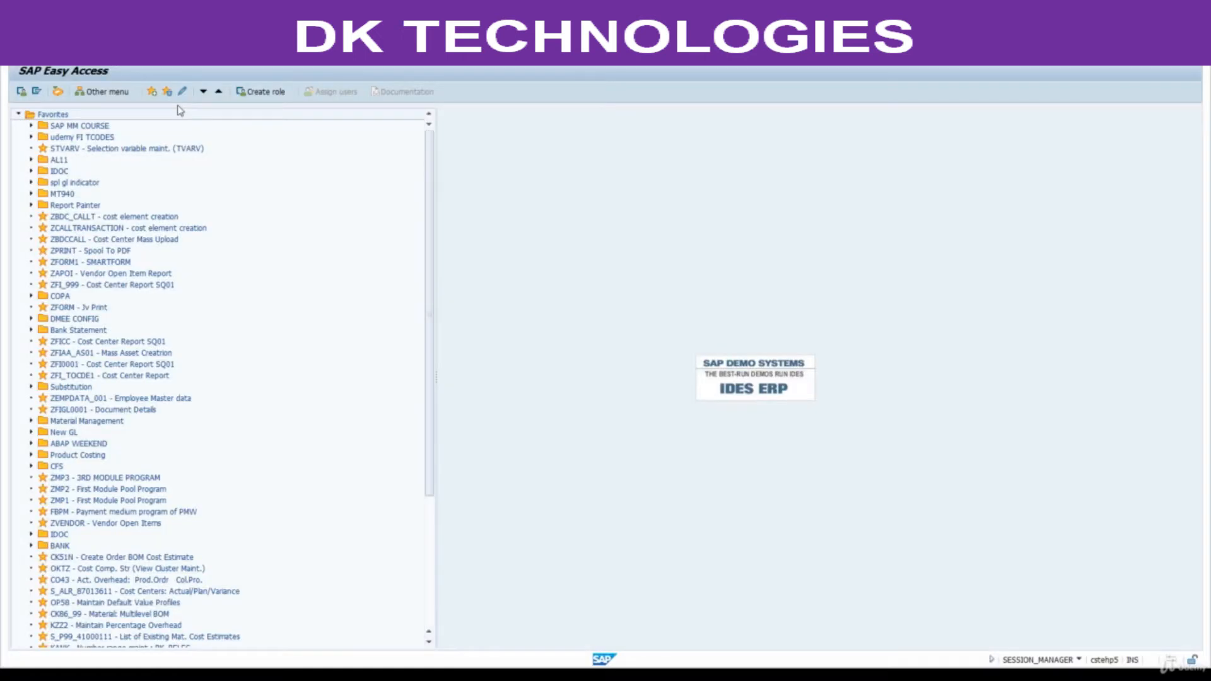
pyautogui.press('Return')
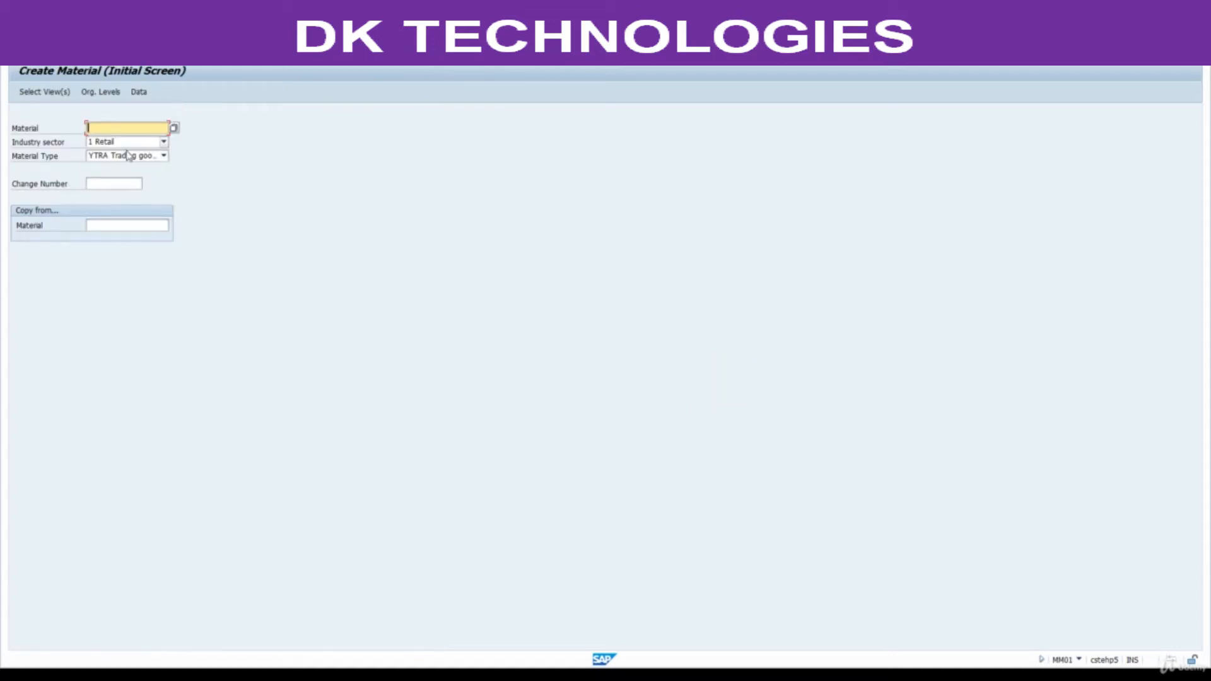
# Step: Start a Retail-sector trading goods material and accept its preselected views, including Purchasing, General Plant Data / Storage 1 and 2, and Accounting 1
pyautogui.press('Return')
pyautogui.scroll(-5, 249, 240)
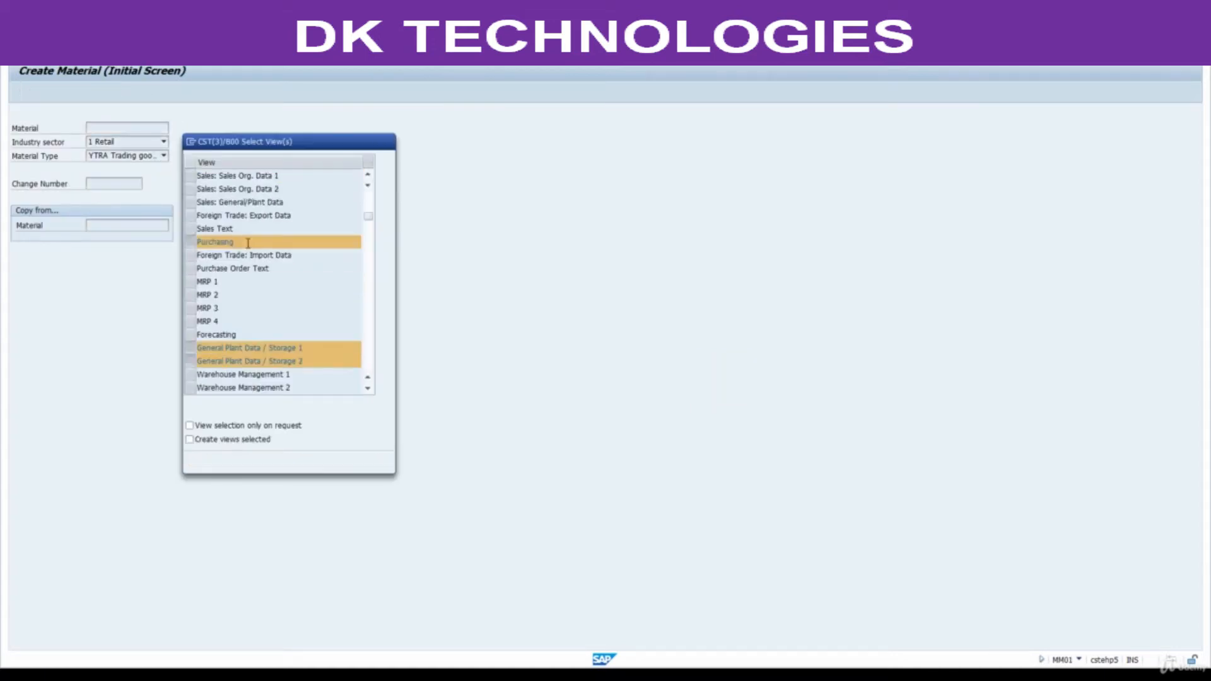
pyautogui.scroll(3, 248, 252)
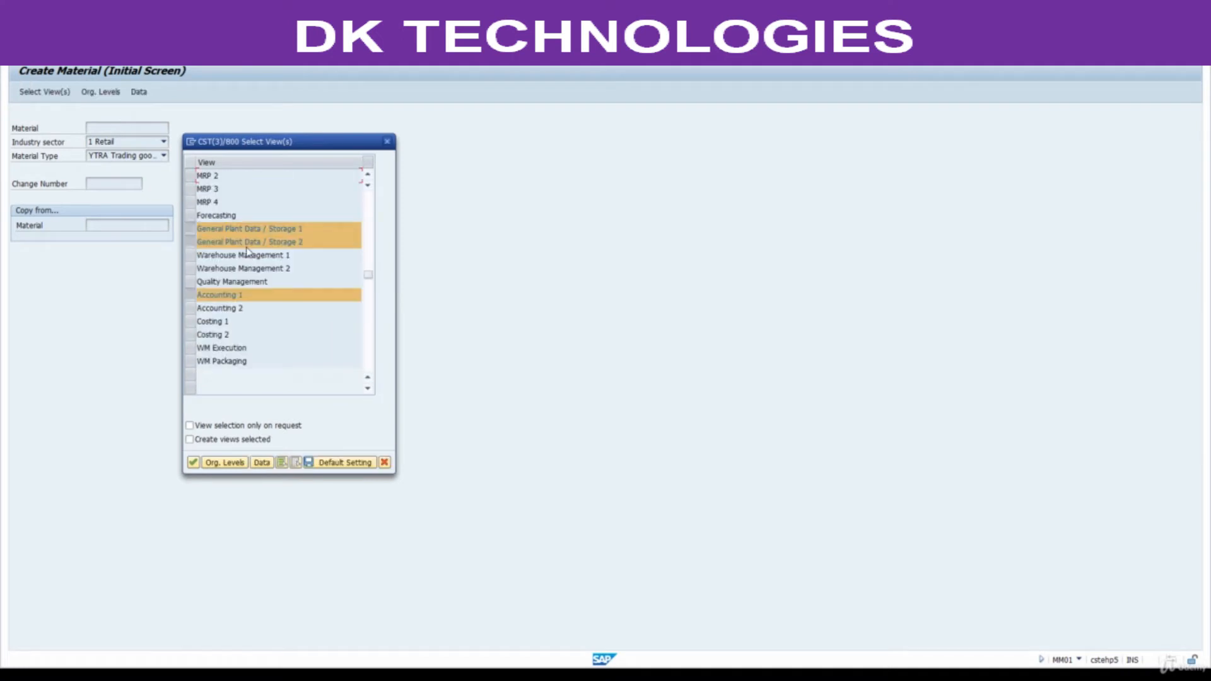
pyautogui.press('Return')
# Step: Set the material's organizational levels to plant 8801 and storage location 0001
pyautogui.write('8801')
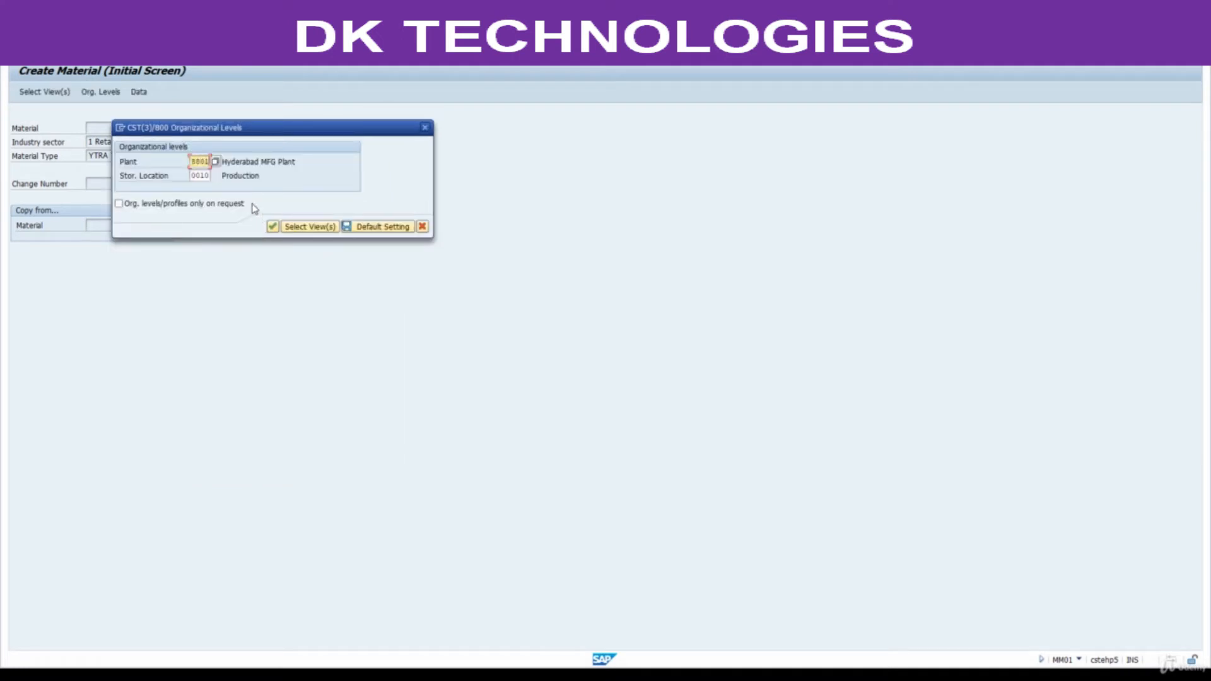
pyautogui.press('Tab')
pyautogui.write('0')
pyautogui.press('Return')
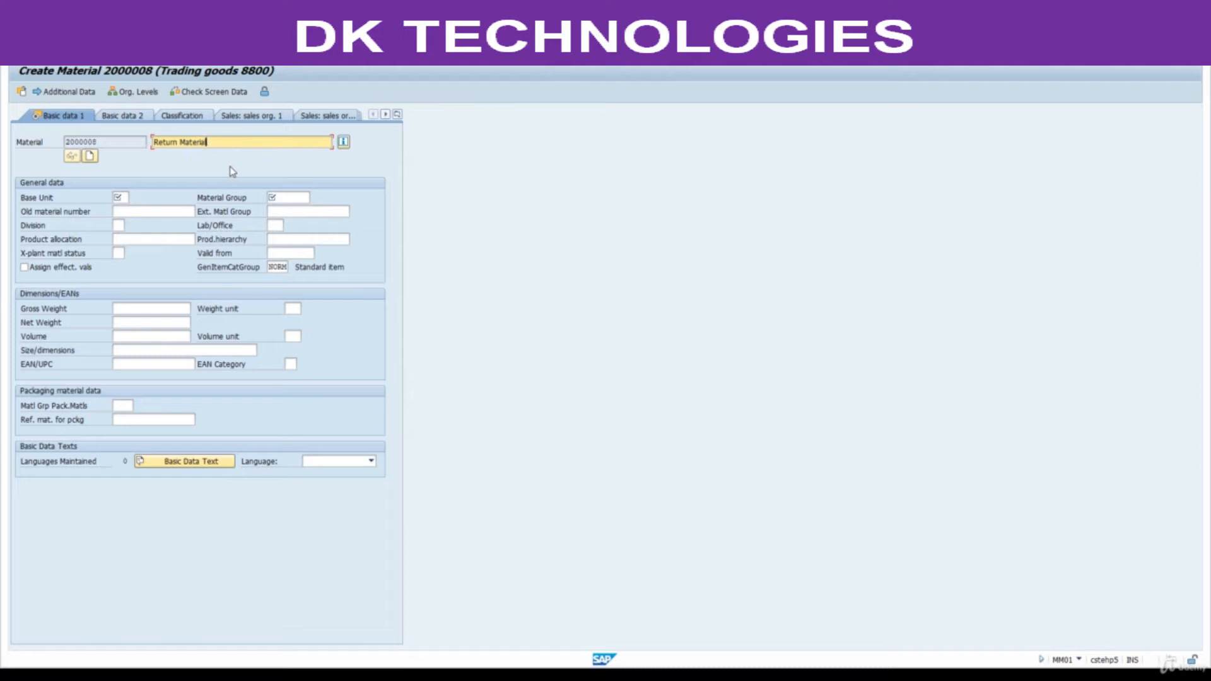
# Step: Fill in the basic data with description Return Material, base unit EA and material group 00107
pyautogui.click(126, 198)
pyautogui.write('ea')
pyautogui.click(304, 199)
pyautogui.click(316, 199)
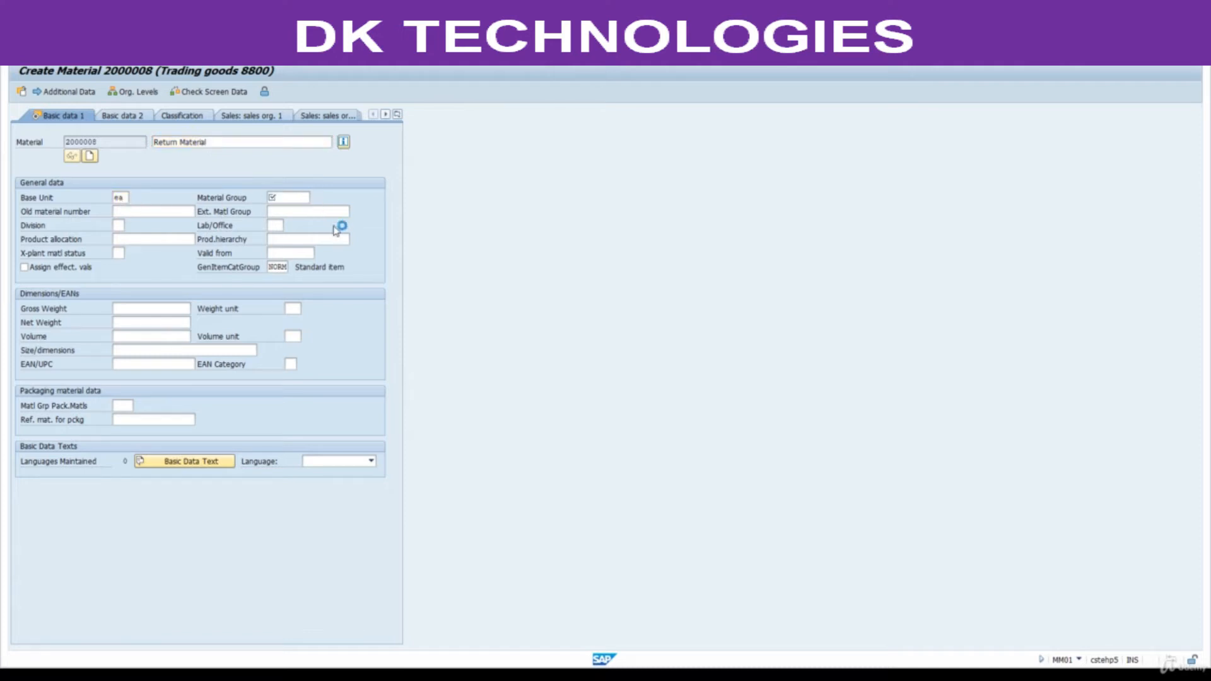
pyautogui.click(341, 355)
pyautogui.click(340, 355)
pyautogui.press('Return')
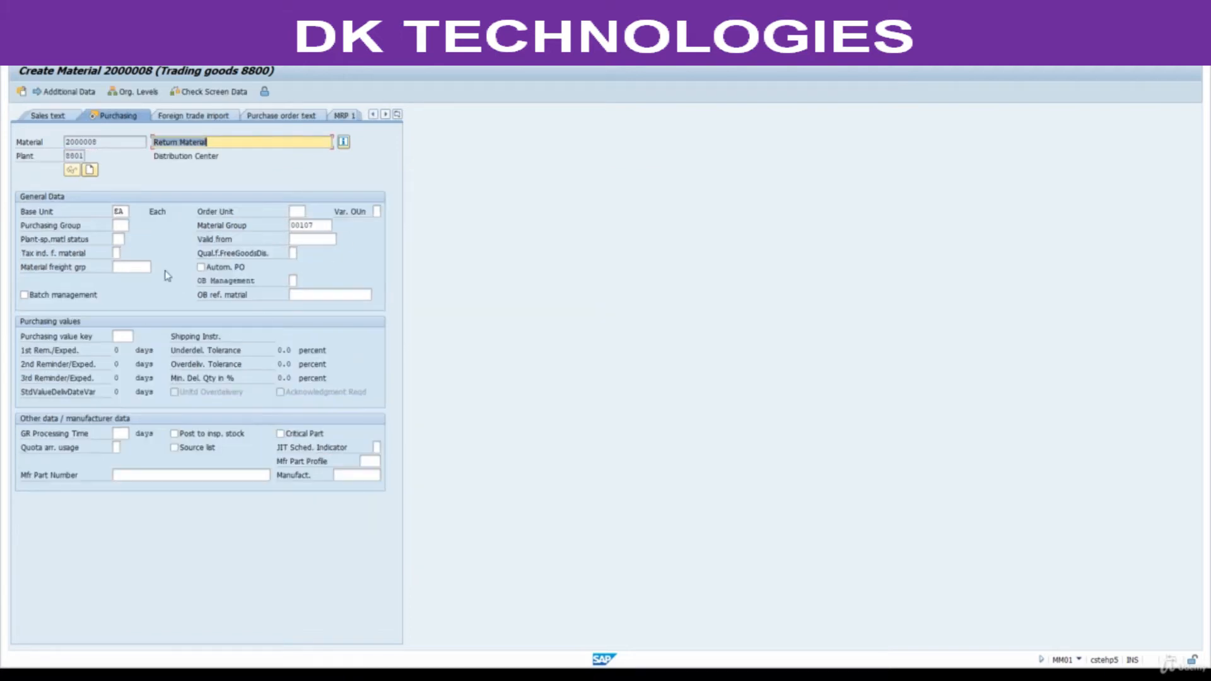
# Step: Set the purchasing group to 880 and continue through both plant data / storage views to the Accounting 1 view
pyautogui.click(121, 226)
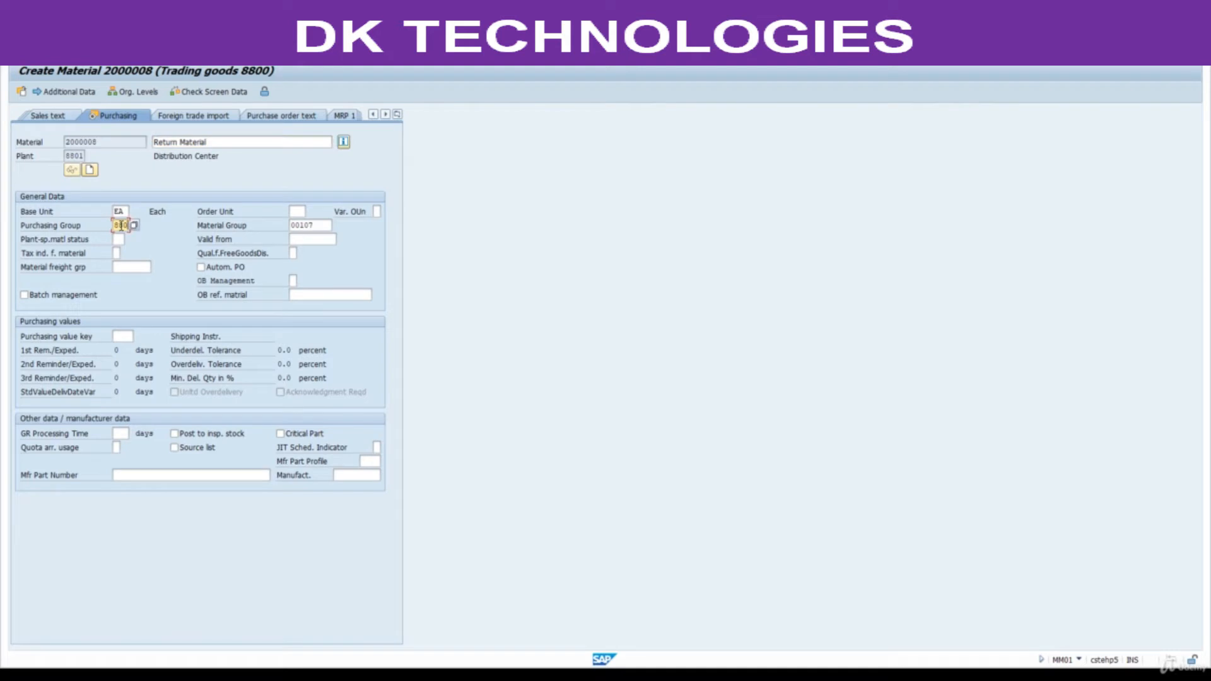
pyautogui.write('880')
pyautogui.press('Return')
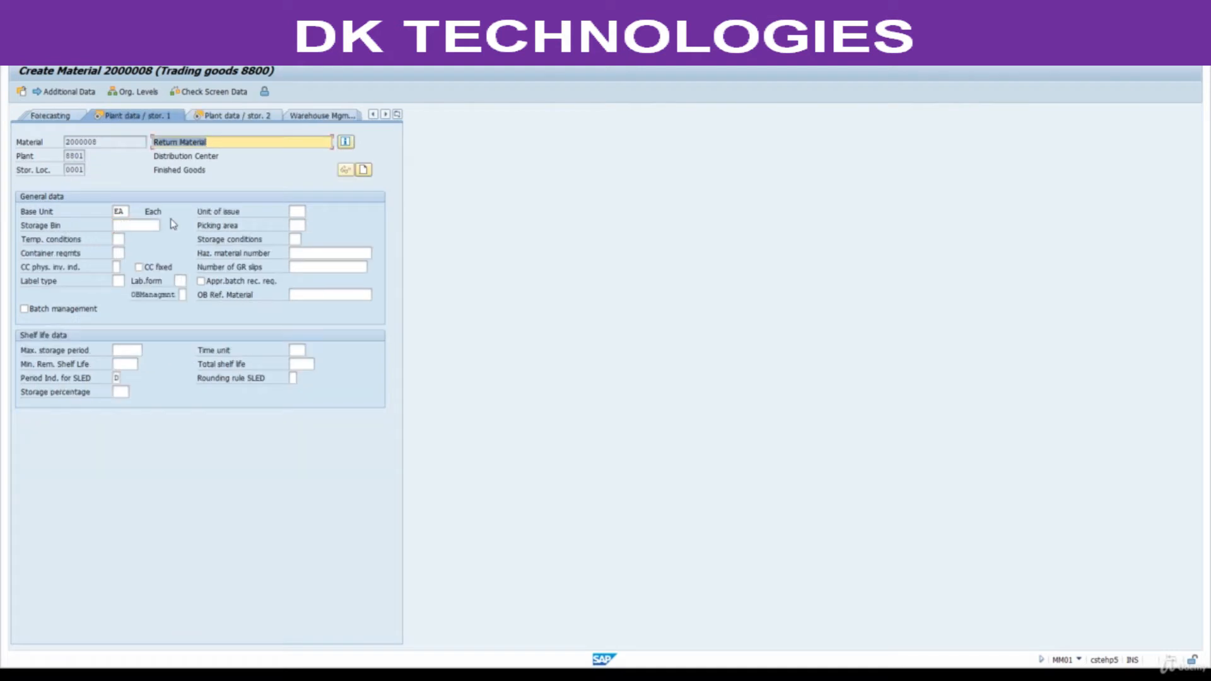
pyautogui.press('Return')
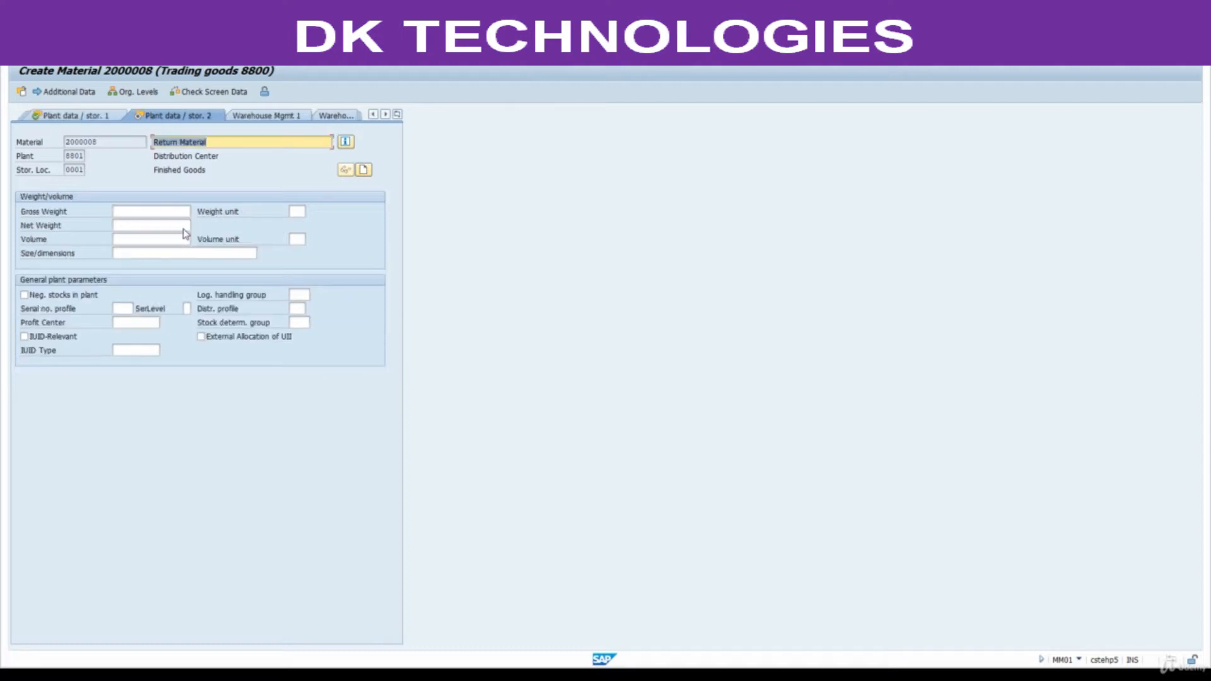
pyautogui.press('Return')
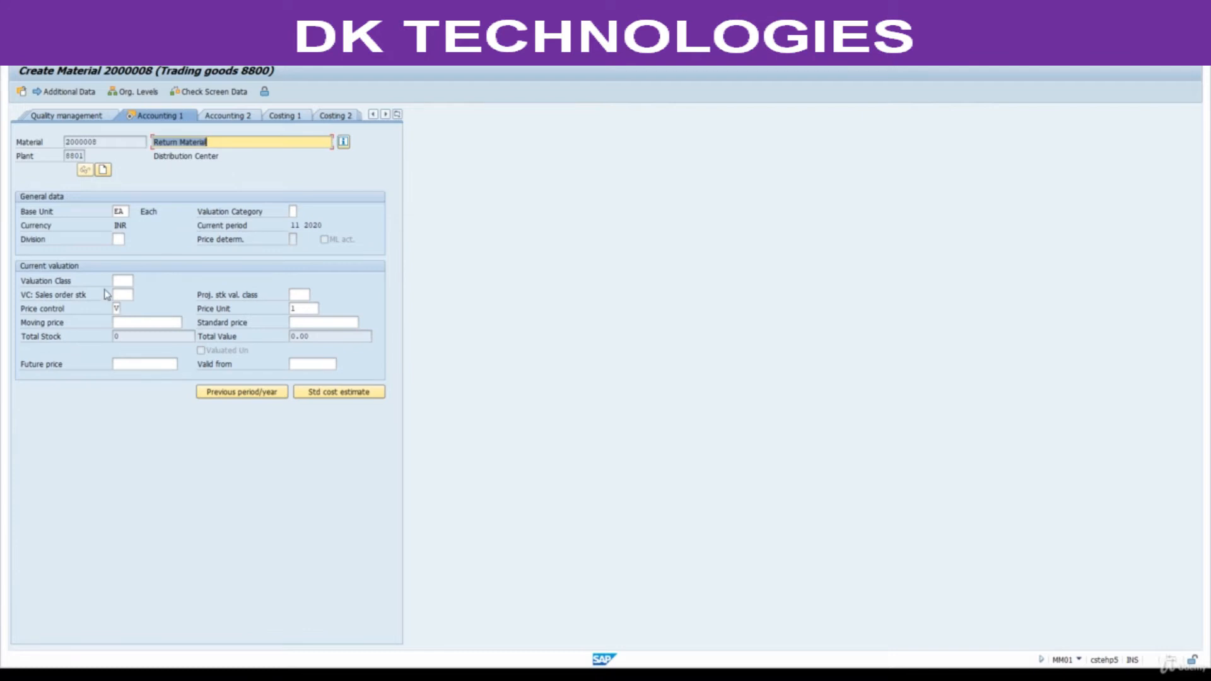
# Step: Assign valuation class 3100 and a moving price of 10, and save the new material
pyautogui.click(122, 280)
pyautogui.click(138, 280)
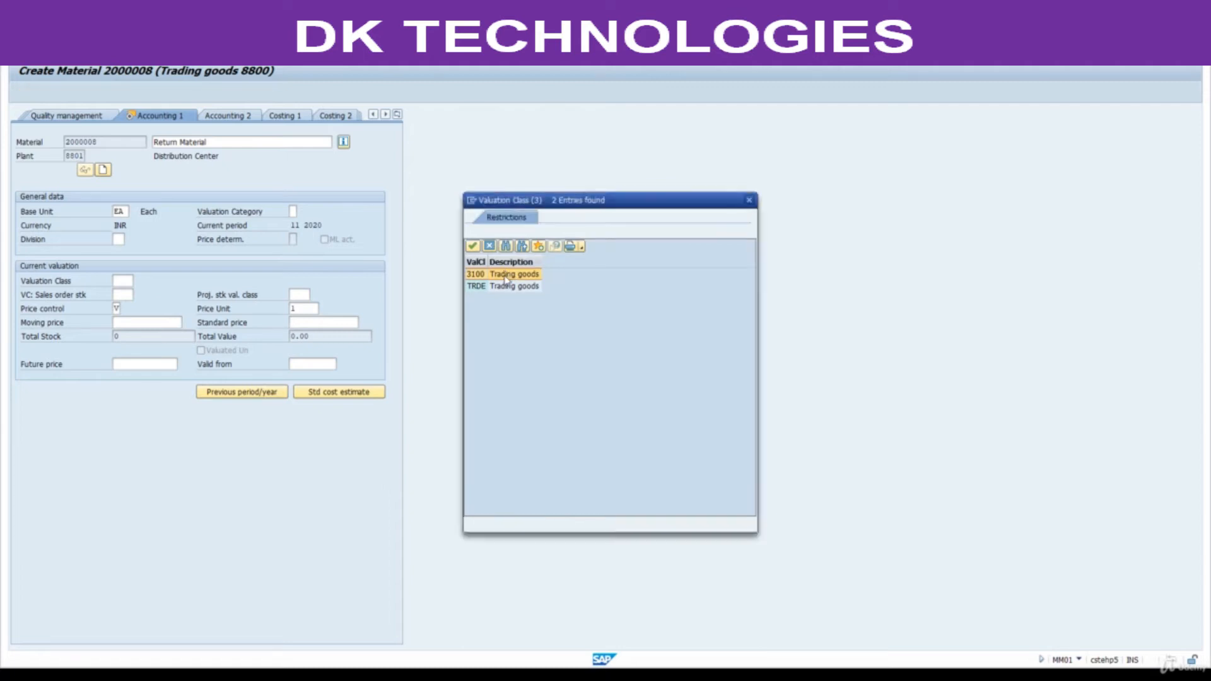
pyautogui.doubleClick(505, 275)
pyautogui.click(143, 332)
pyautogui.click(143, 324)
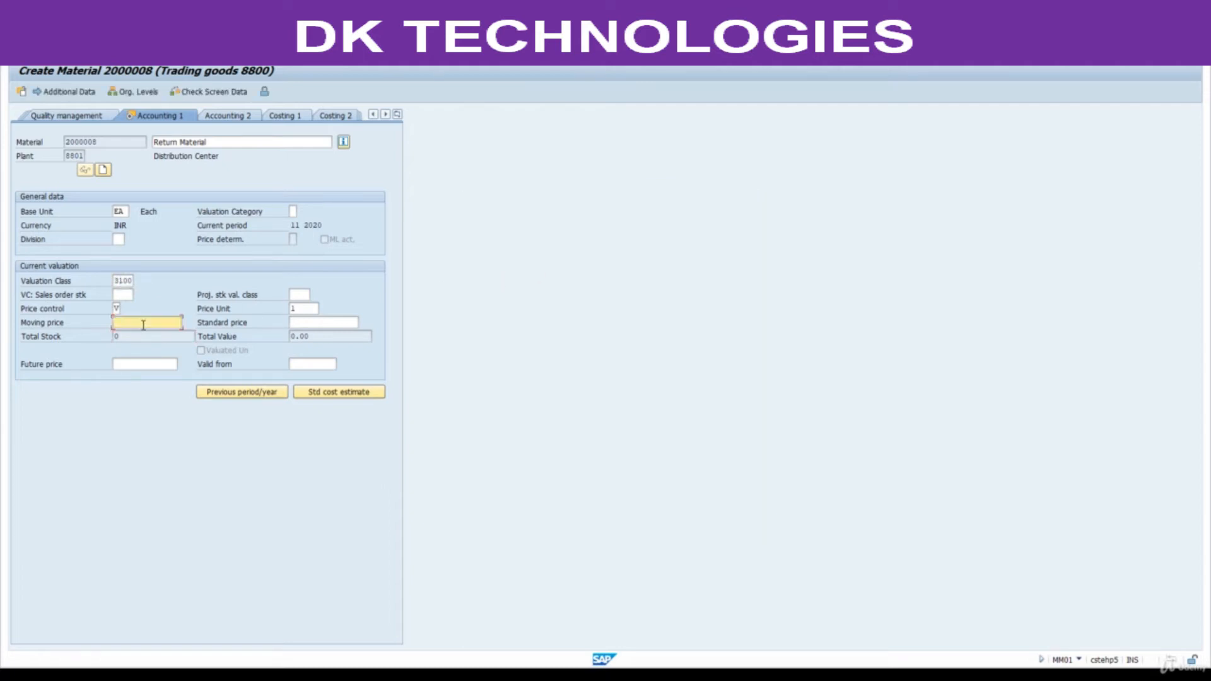
pyautogui.press('Return')
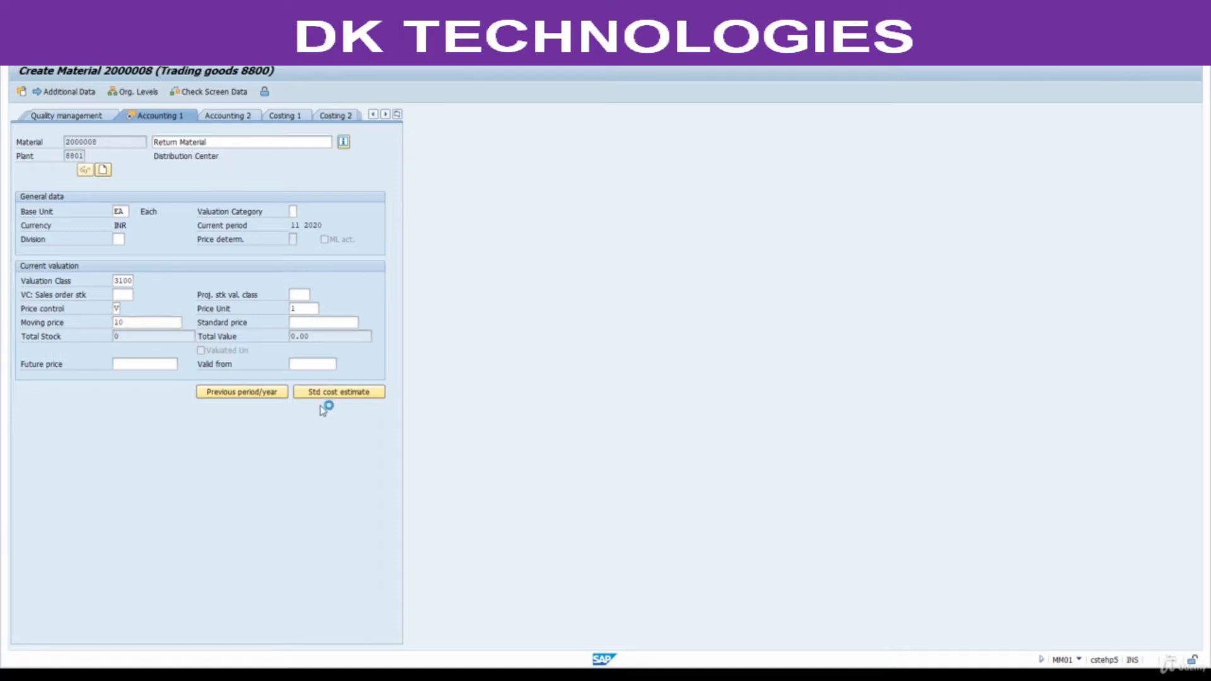
pyautogui.hotkey('ctrl', 's')
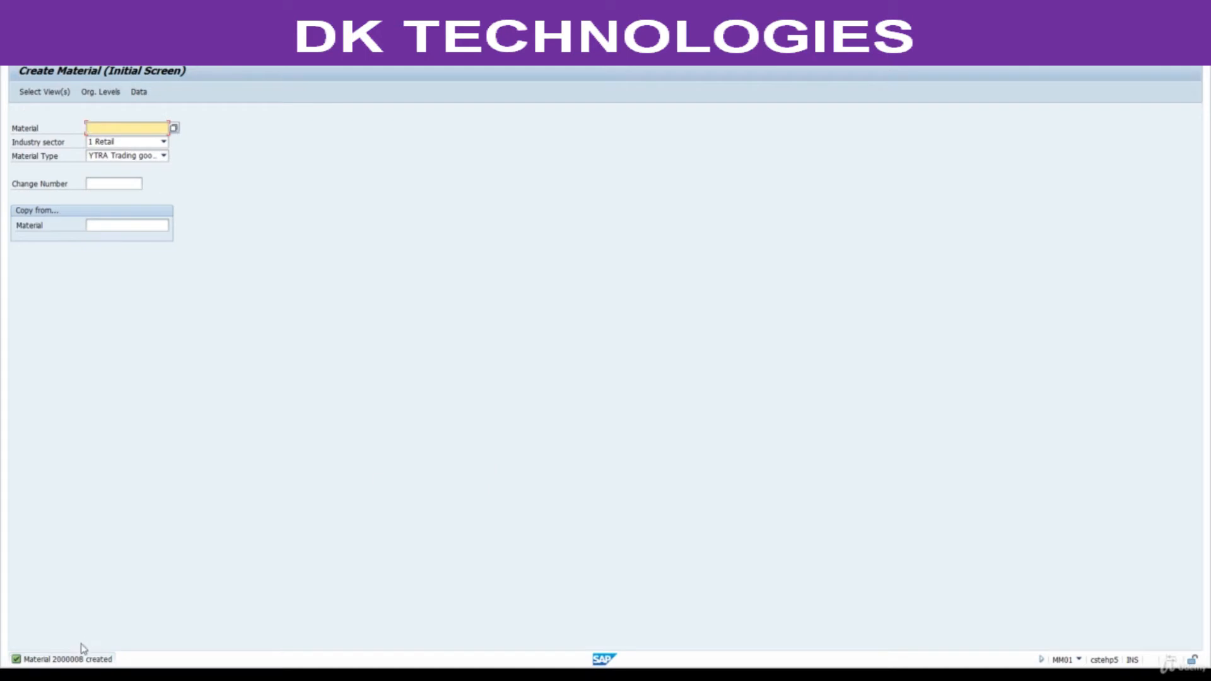
# Step: Copy the new material number from the creation message and switch to the Excel workbook
pyautogui.doubleClick(68, 659)
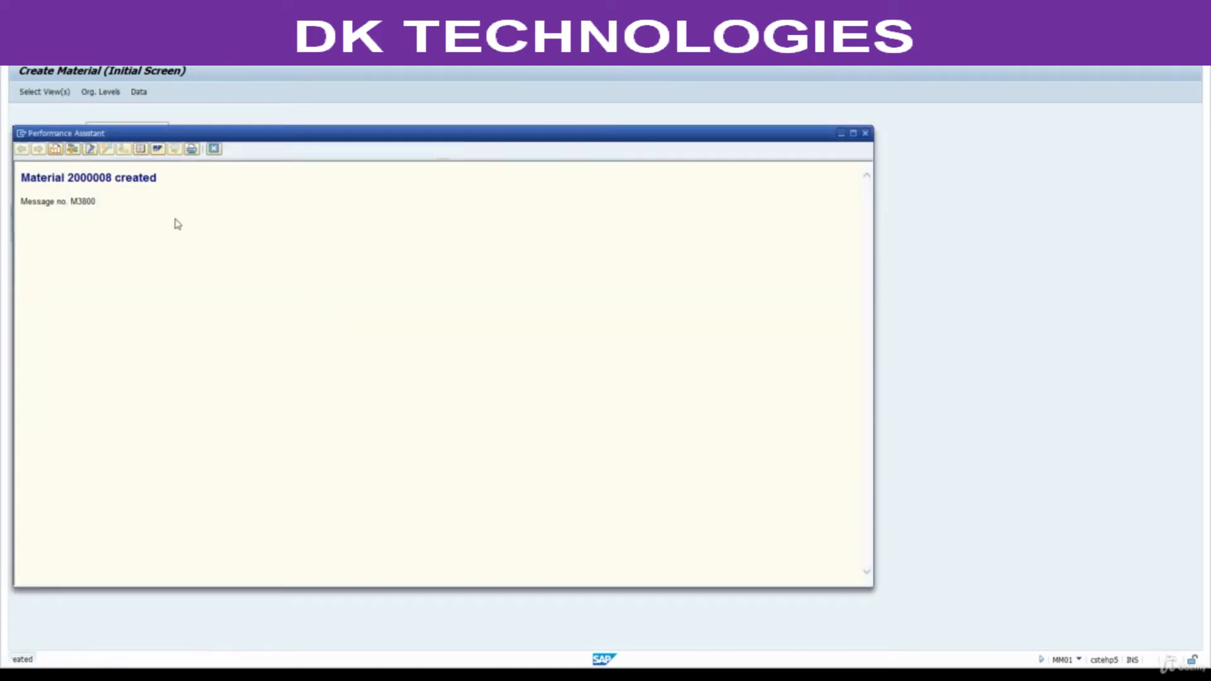
pyautogui.doubleClick(96, 180)
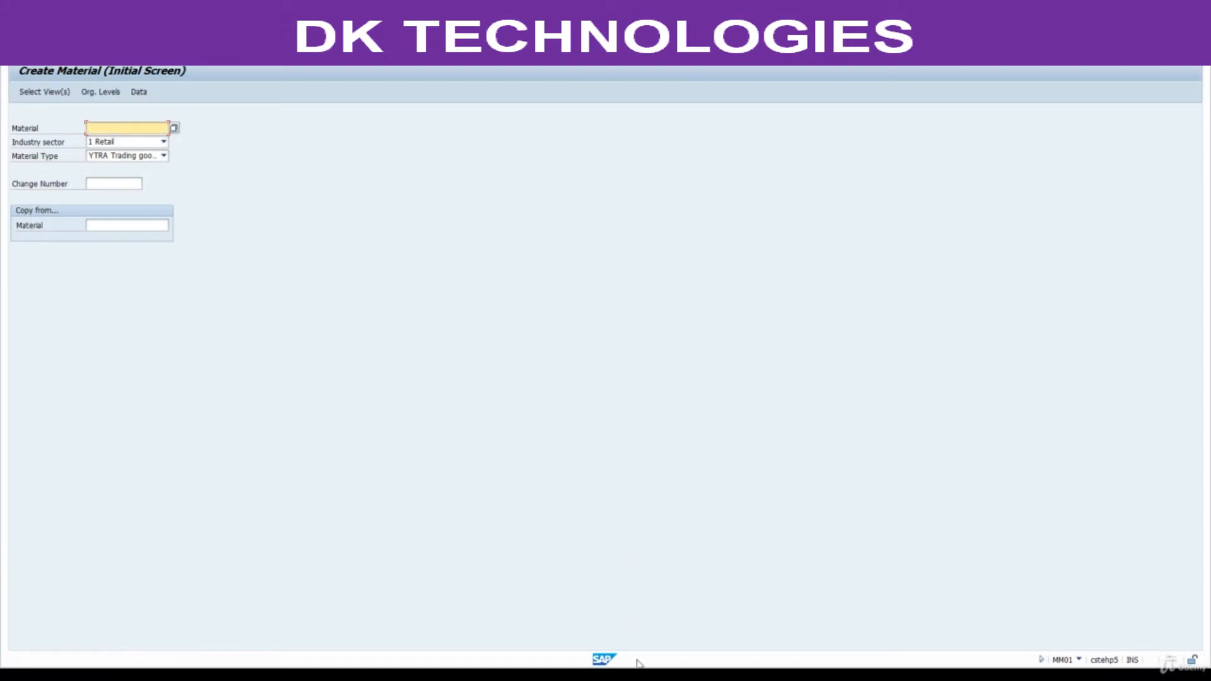
pyautogui.click(636, 675)
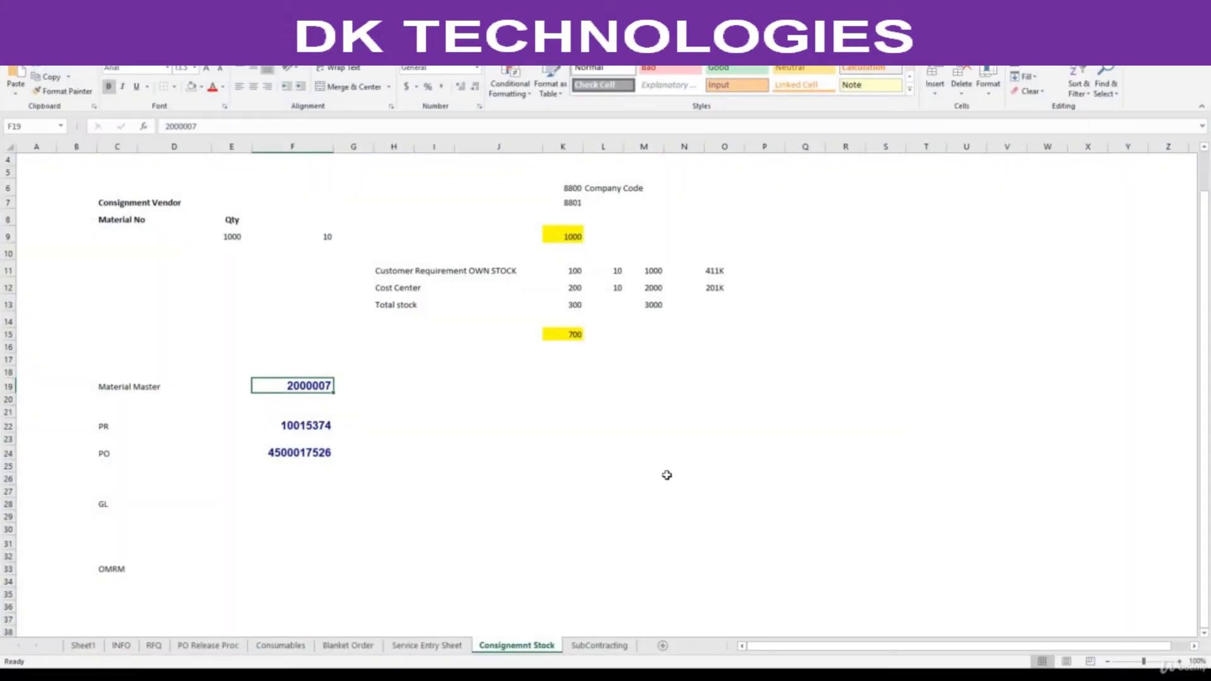
# Step: Duplicate the SubContracting worksheet and clear all contents of the copy
pyautogui.click(627, 649)
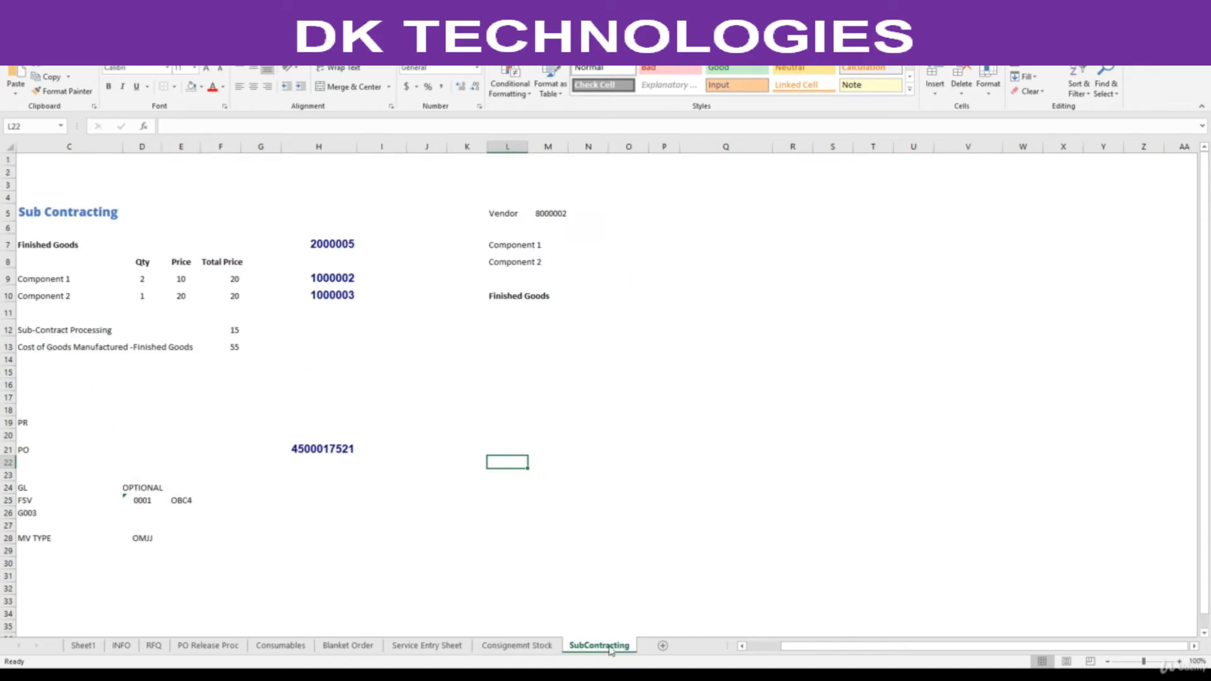
pyautogui.moveTo(611, 652); pyautogui.dragTo(649, 641)
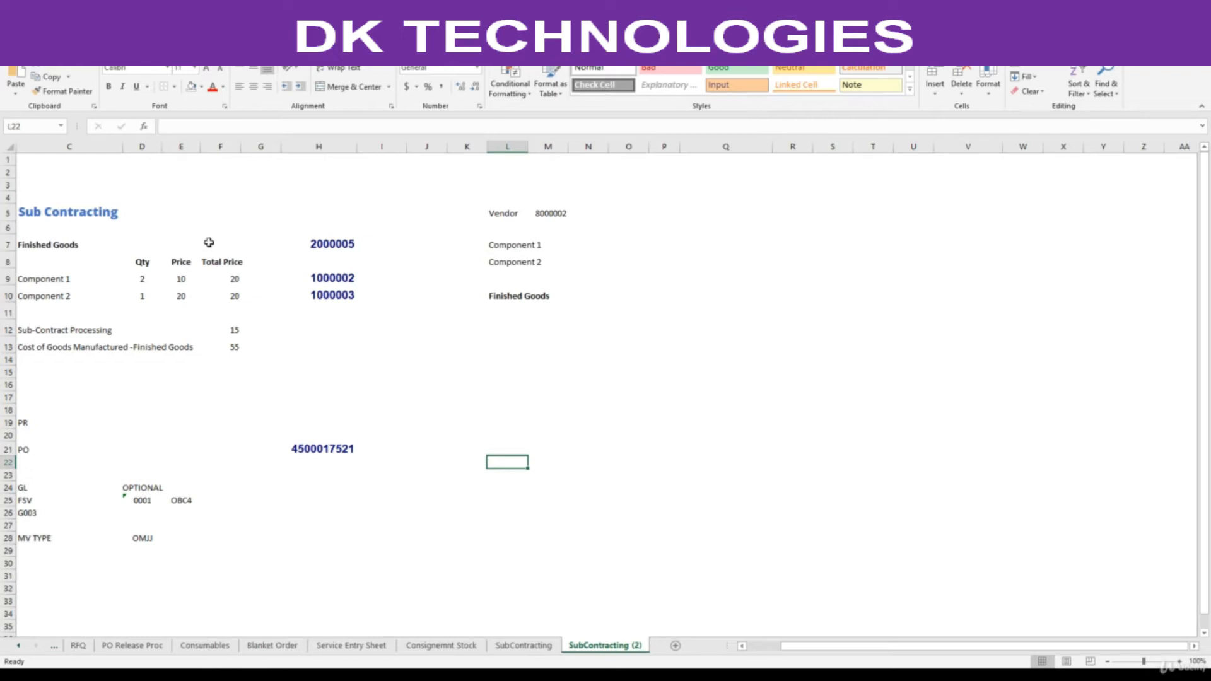
pyautogui.hotkey('ctrl', 'a')
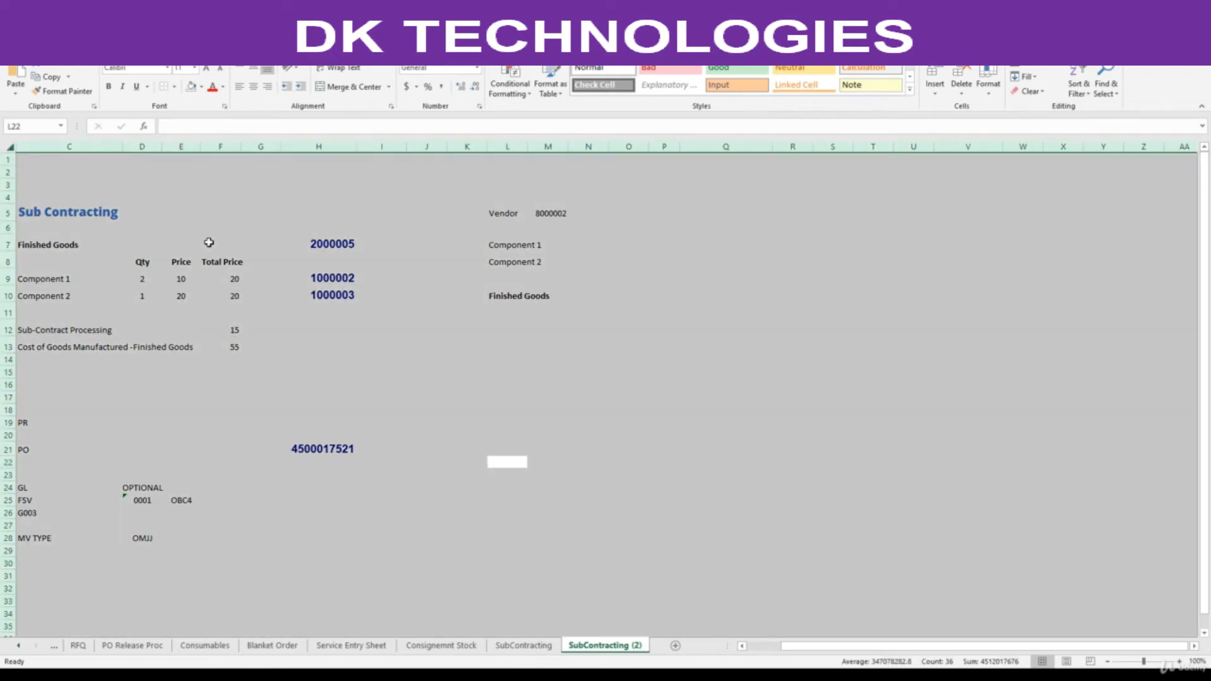
pyautogui.press('Delete')
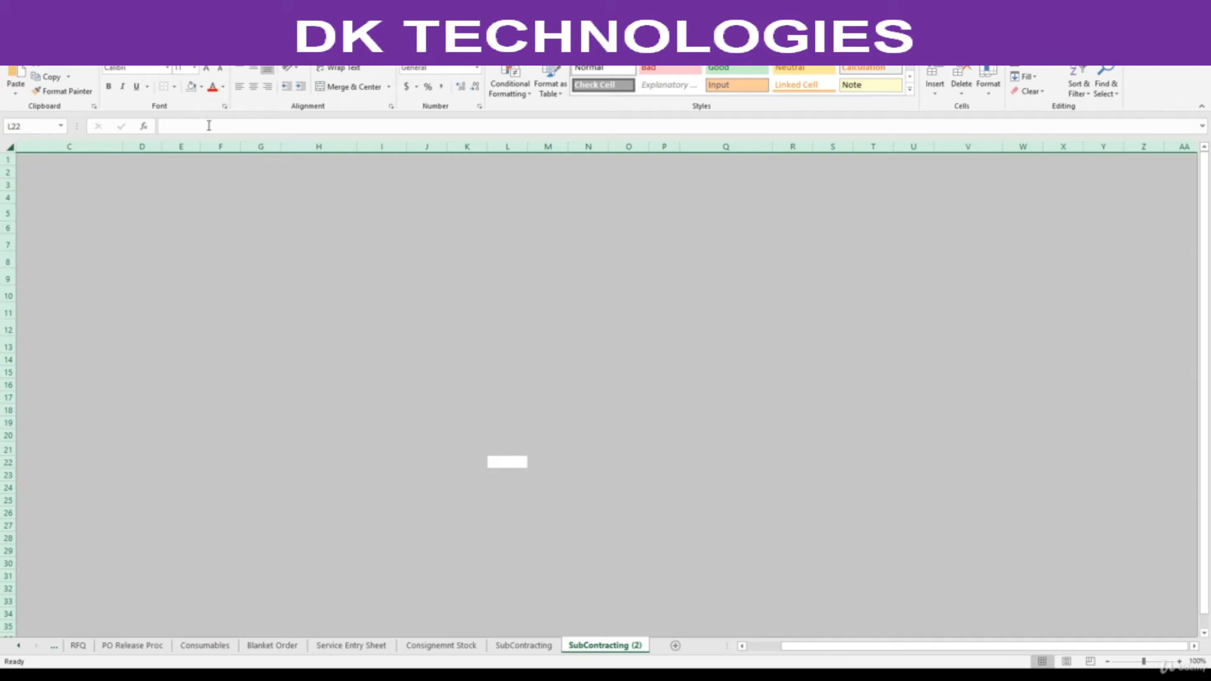
pyautogui.click(200, 87)
pyautogui.click(198, 87)
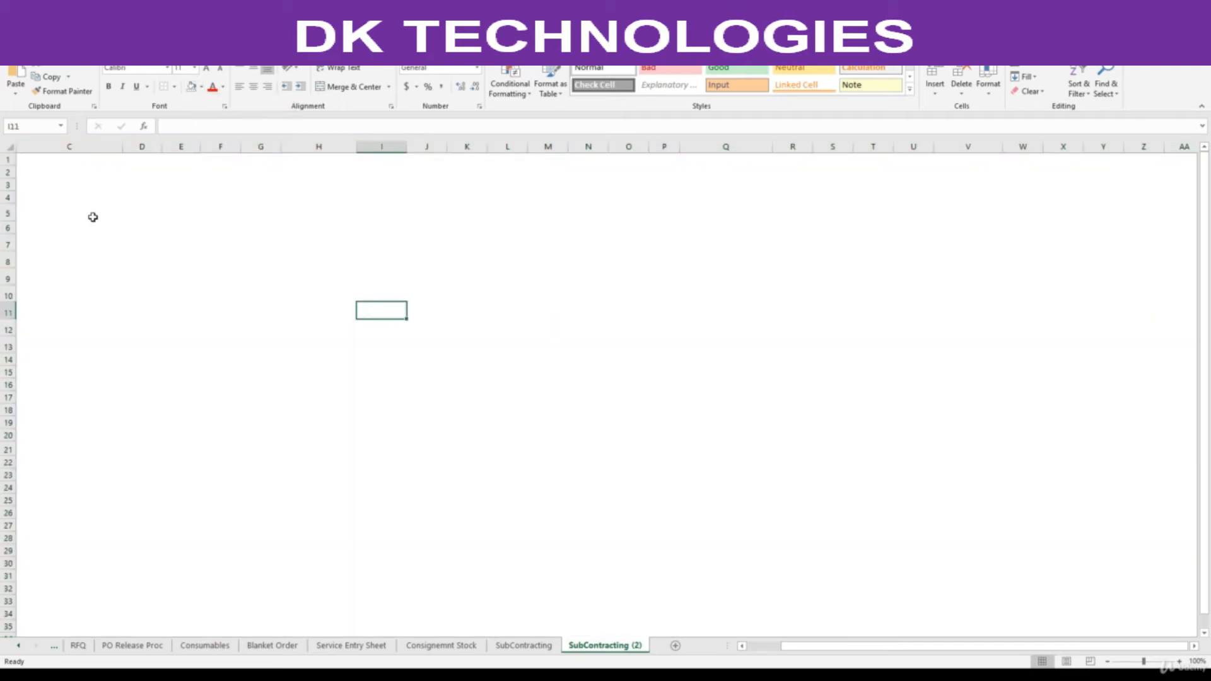
# Step: Enter the heading "Vendor Return" in cell D3 of the blank sheet
pyautogui.click(97, 198)
pyautogui.press('Up')
pyautogui.press('Right')
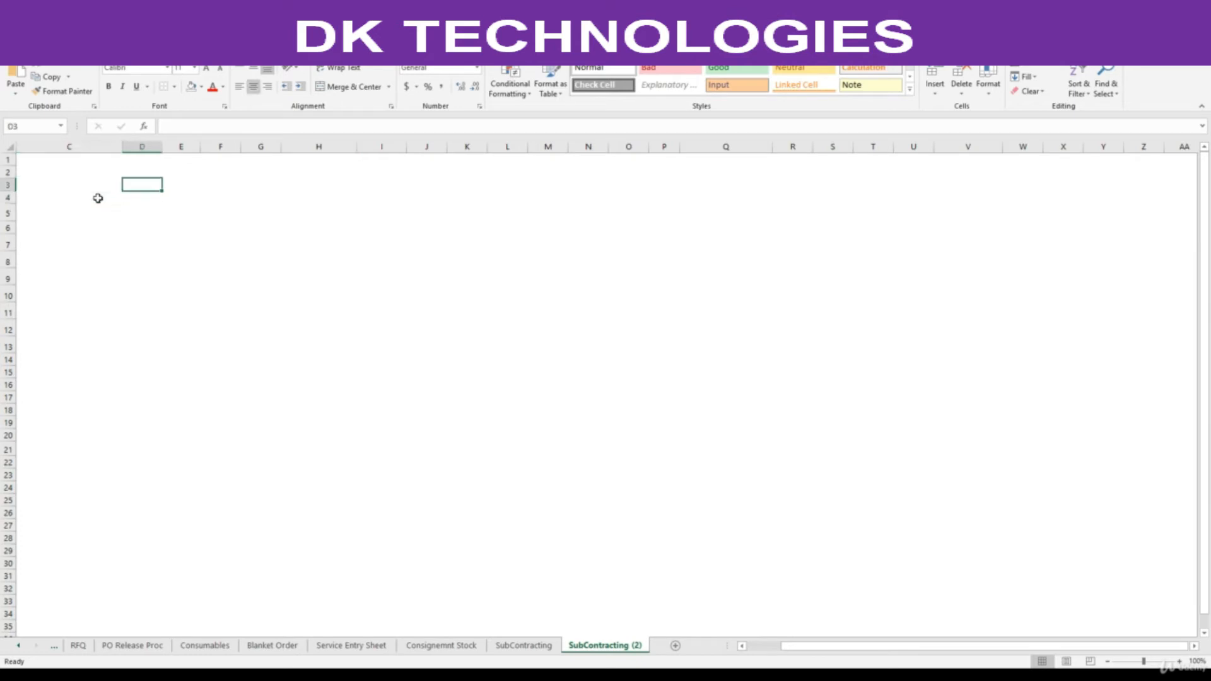
pyautogui.write('Vendor Re')
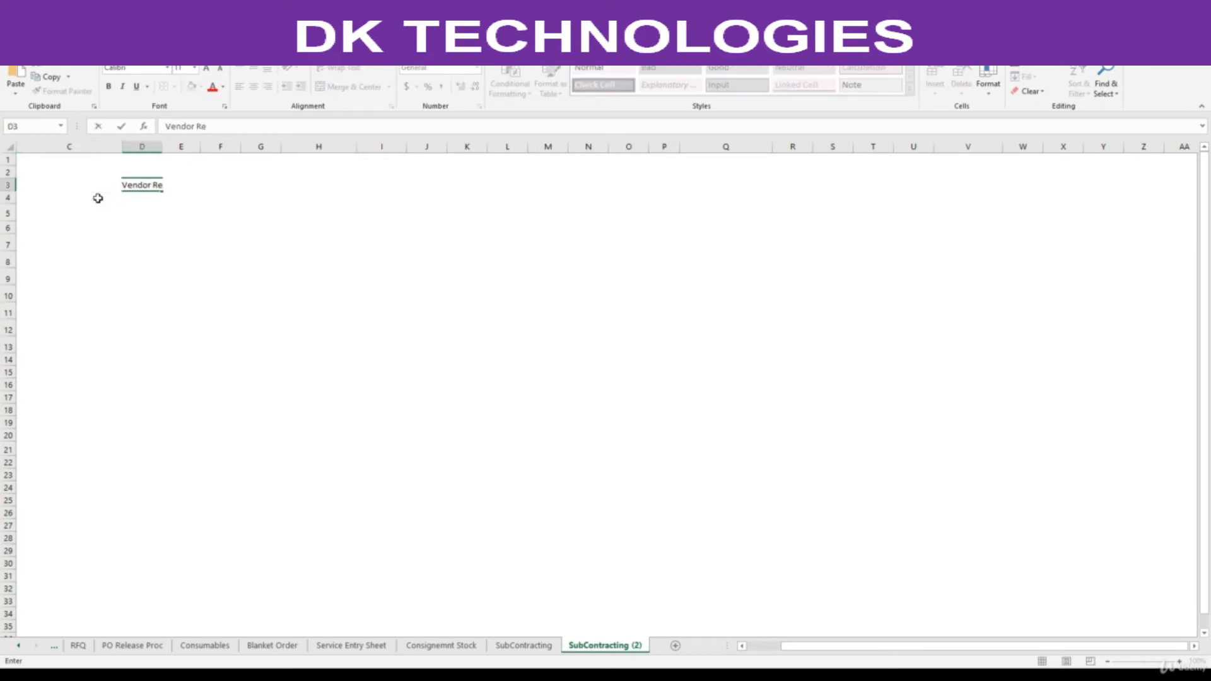
pyautogui.write('turn')
pyautogui.press('Return')
pyautogui.press('Down')
pyautogui.press('Down')
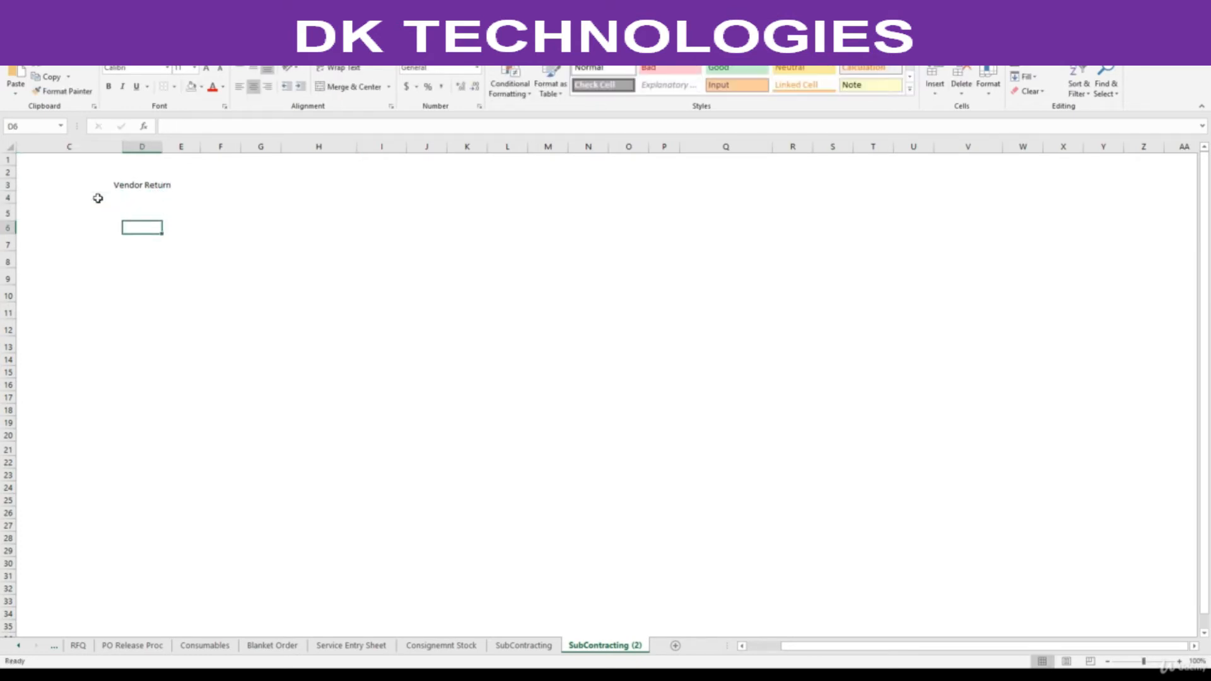
pyautogui.press('Left')
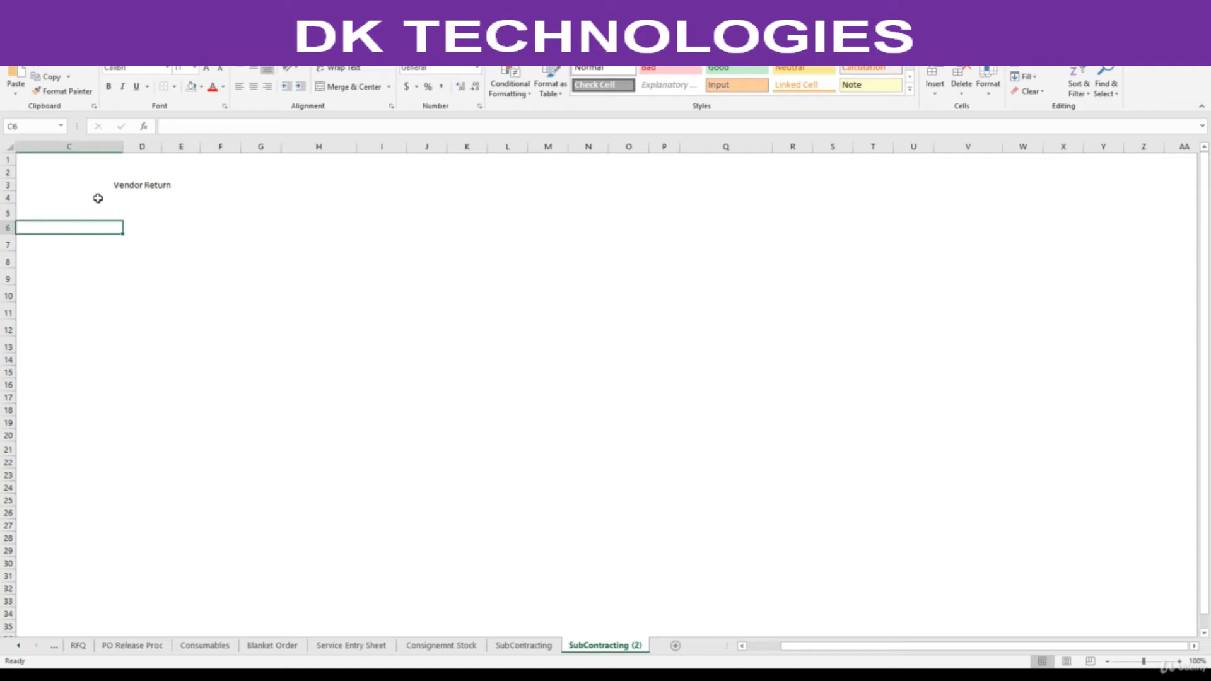
pyautogui.write('Mat')
pyautogui.press('BackSpace')
pyautogui.press('BackSpace')
pyautogui.press('BackSpace')
pyautogui.press('Escape')
pyautogui.press('Right')
# Step: Label cell D6 "Material No", enter the number 2000008 in F6, and widen column F to fit it
pyautogui.write('Material No')
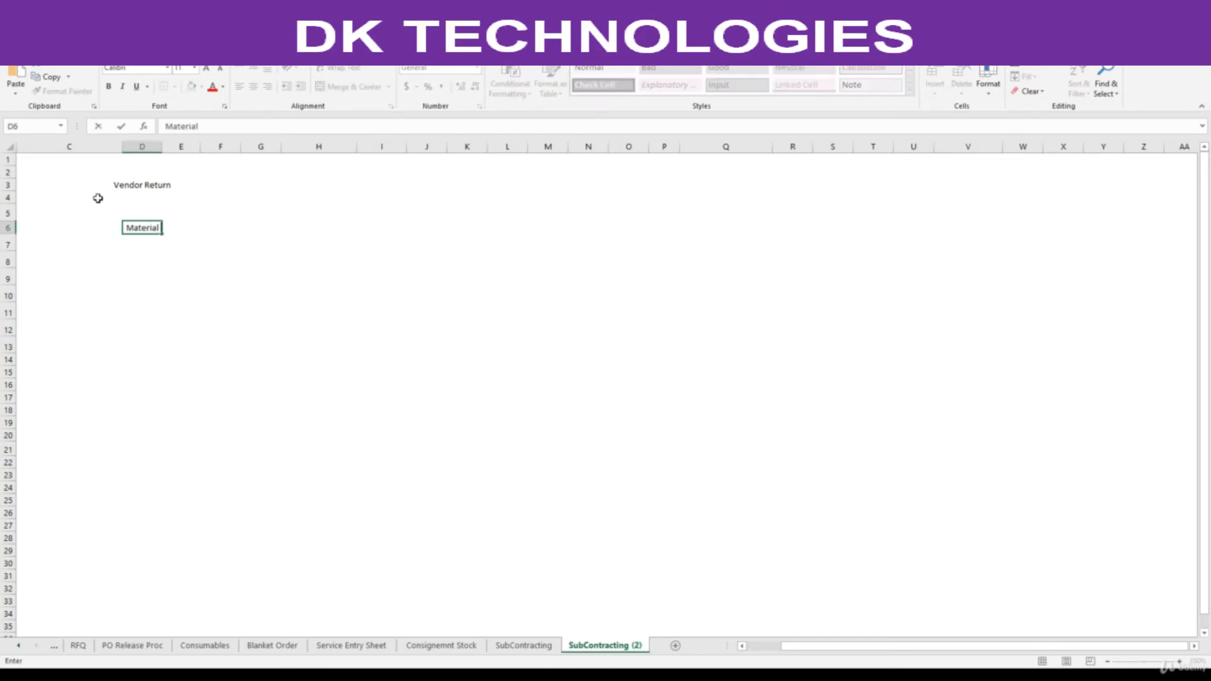
pyautogui.press('Right')
pyautogui.press('Right')
pyautogui.write('2000008')
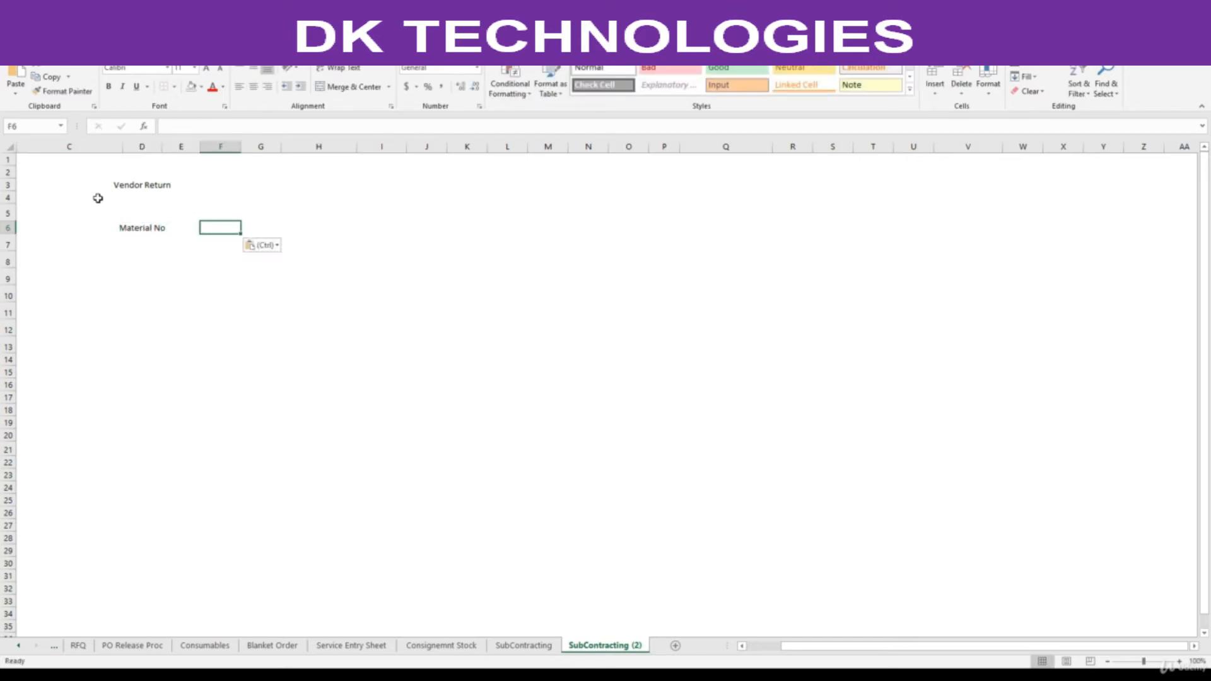
pyautogui.moveTo(242, 143); pyautogui.dragTo(249, 142)
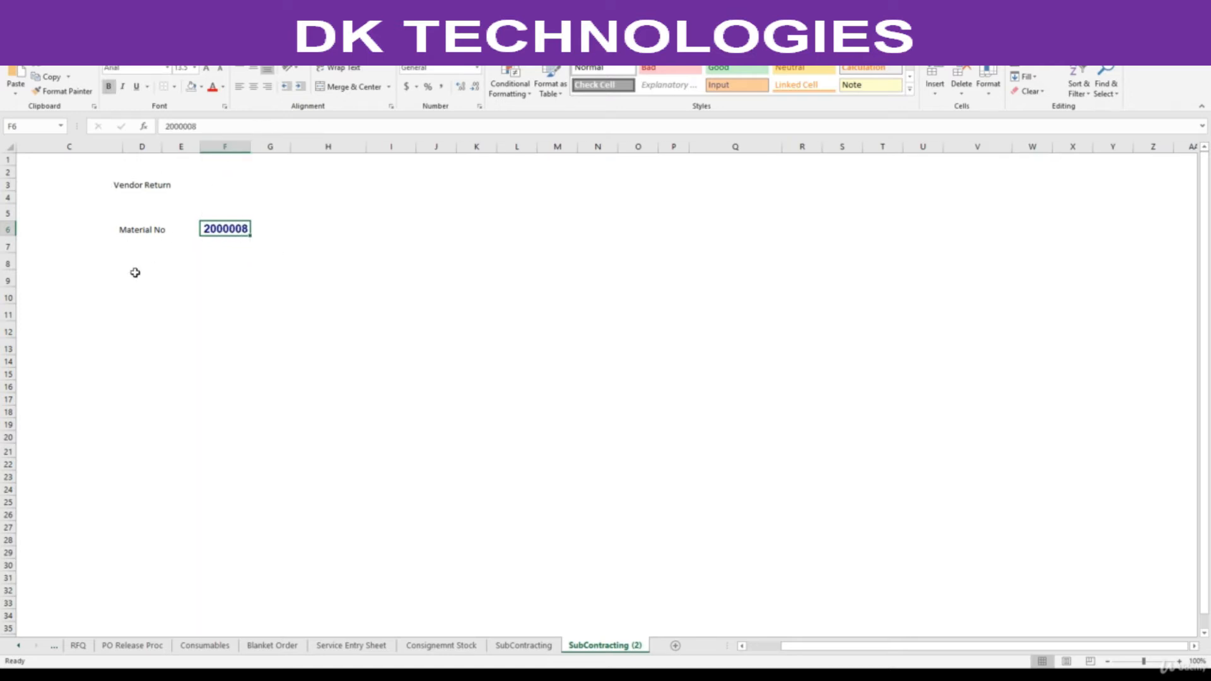
# Step: Add the labels "PR" in cell D8 and "PO" in cell D10
pyautogui.click(119, 280)
pyautogui.press('Up')
pyautogui.press('Right')
pyautogui.press('Left')
pyautogui.press('Right')
pyautogui.write('PR')
pyautogui.press('Return')
pyautogui.press('Down')
pyautogui.write('PO')
pyautogui.press('Return')
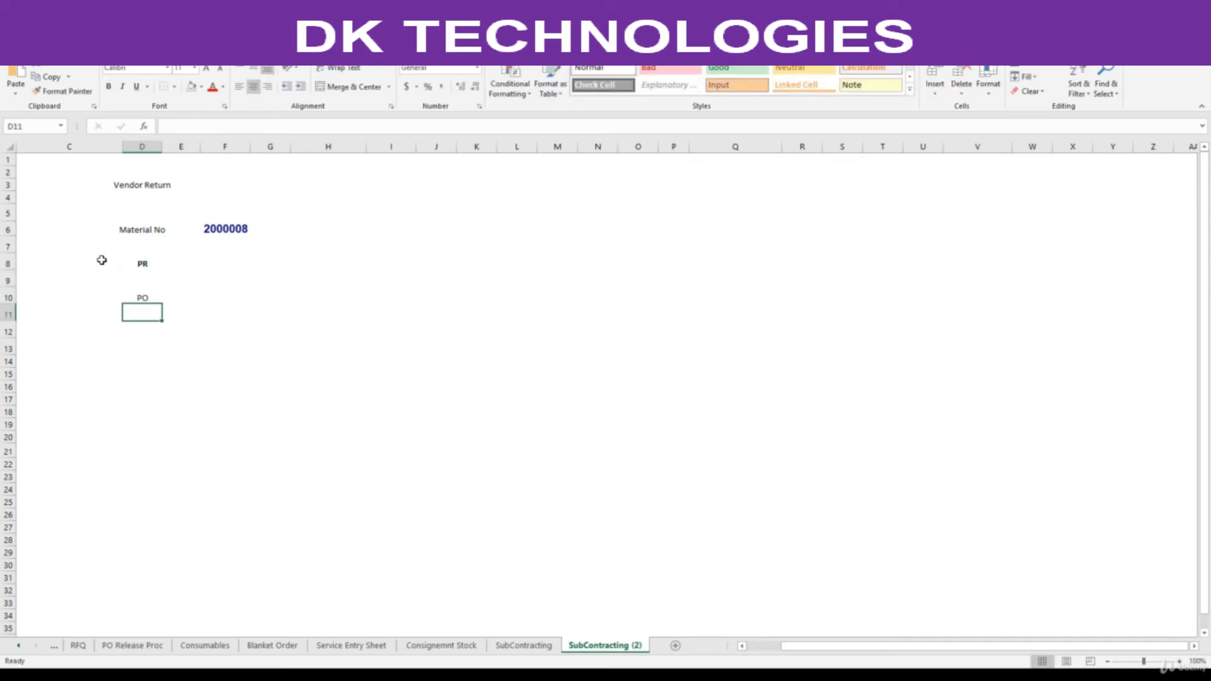
# Step: Copy material number 2000008 from cell F6, switch to SAP and open the ME21N purchase order entry
pyautogui.click(224, 233)
pyautogui.hotkey('ctrl', 'c')
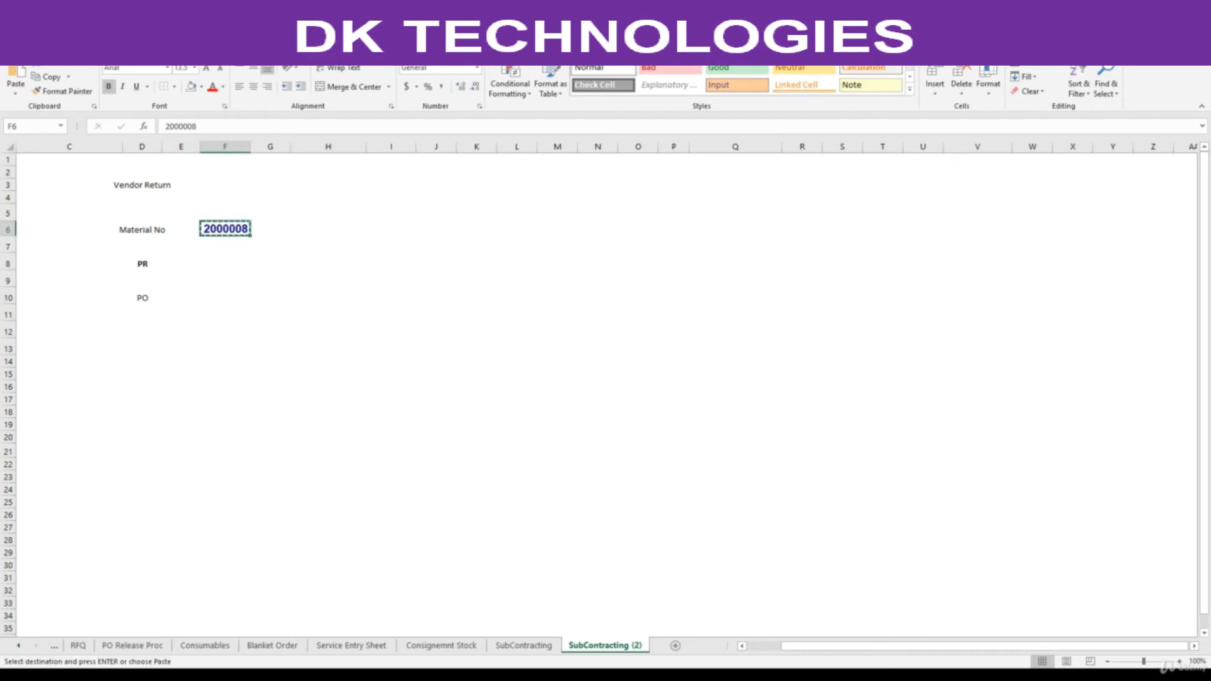
pyautogui.hotkey('alt', 'Tab')
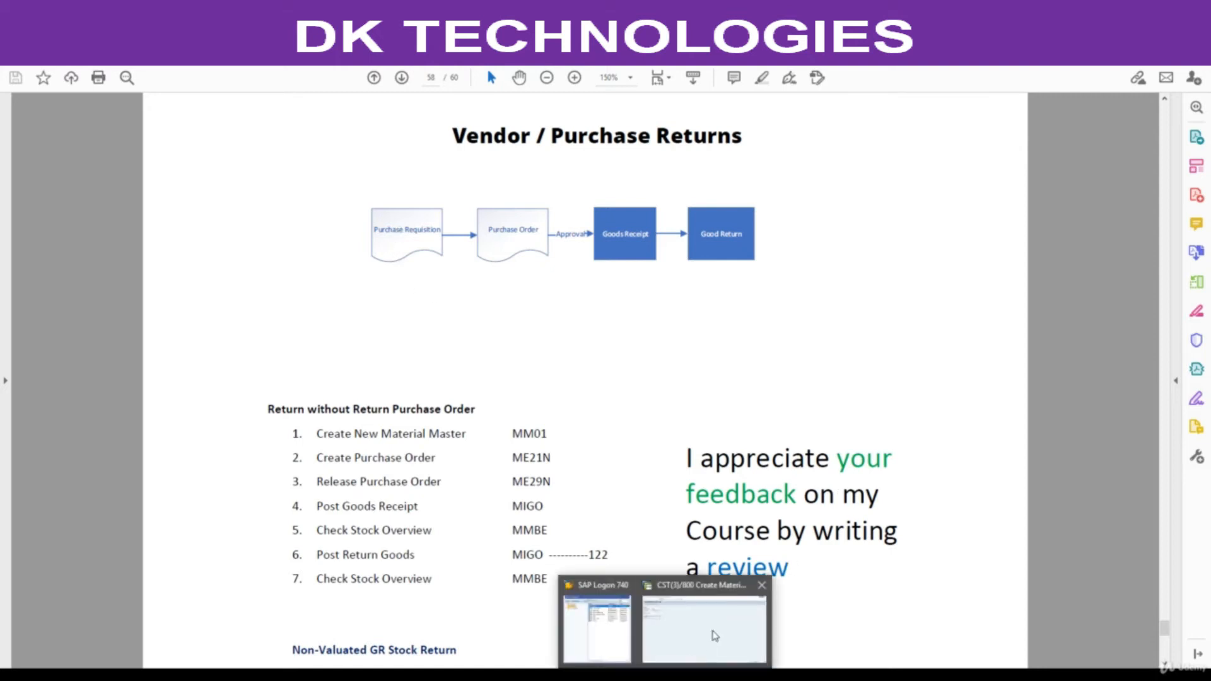
pyautogui.click(699, 615)
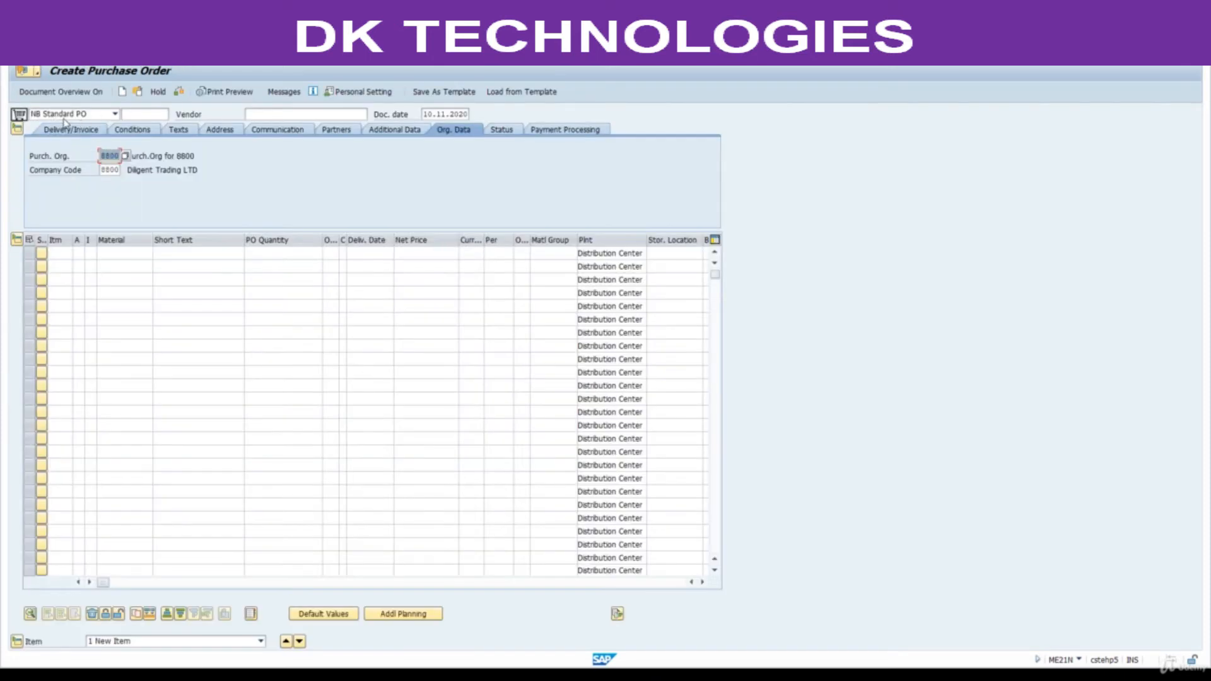
# Step: Look up the vendors for purchasing organization 8800 and assign DILIGENT TECHIES as the purchase order's vendor
pyautogui.click(285, 114)
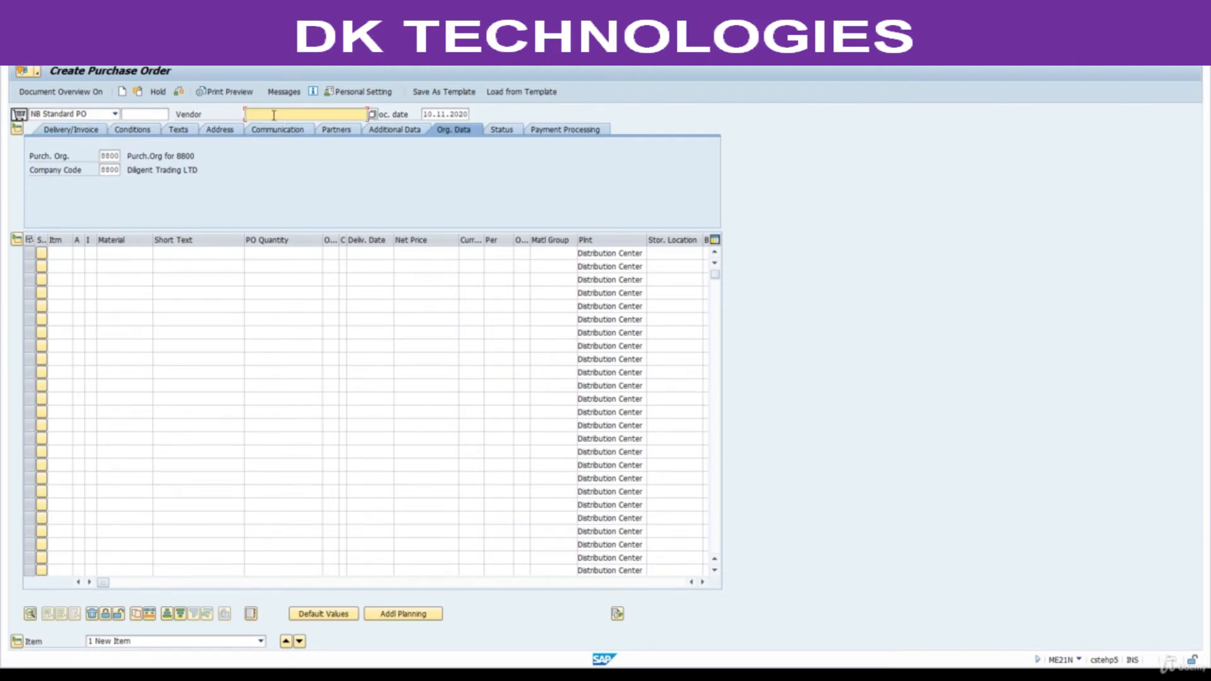
pyautogui.press('F4')
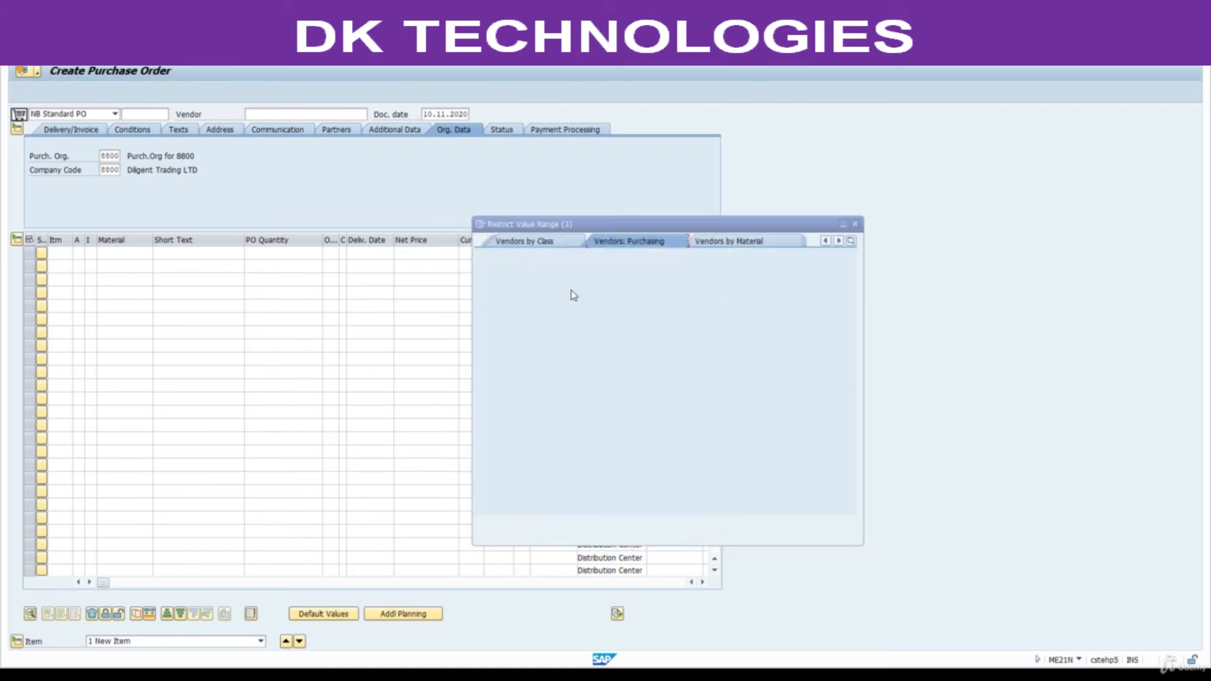
pyautogui.press('Return')
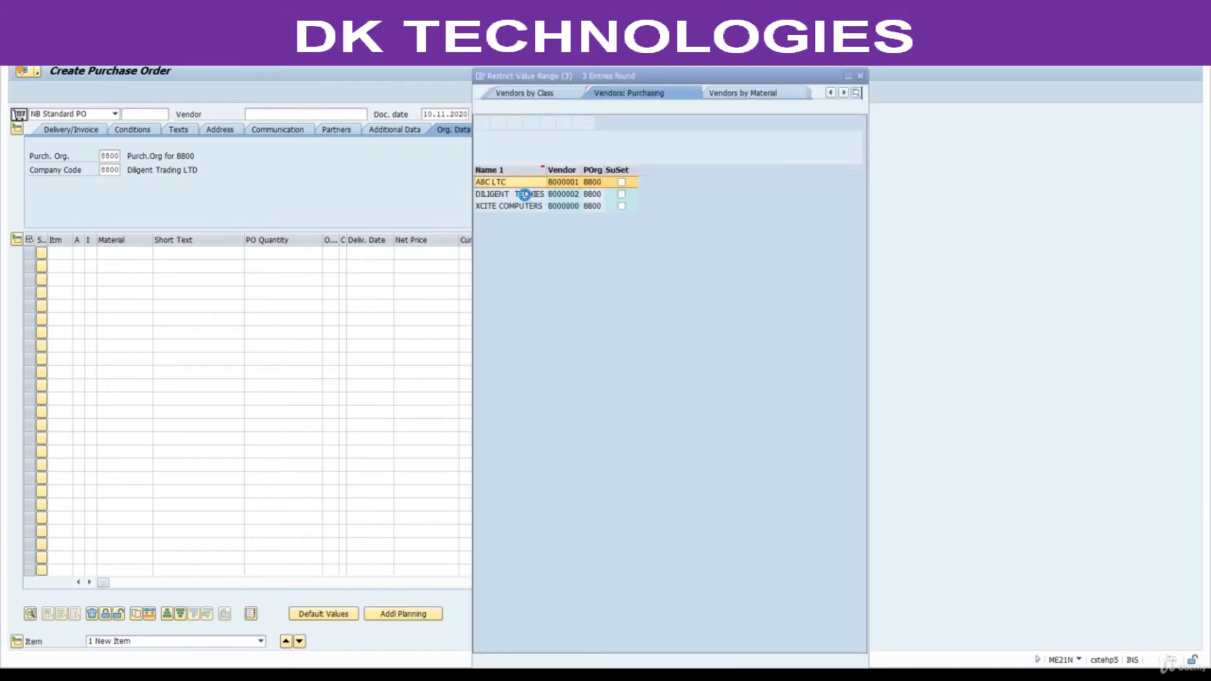
pyautogui.doubleClick(525, 195)
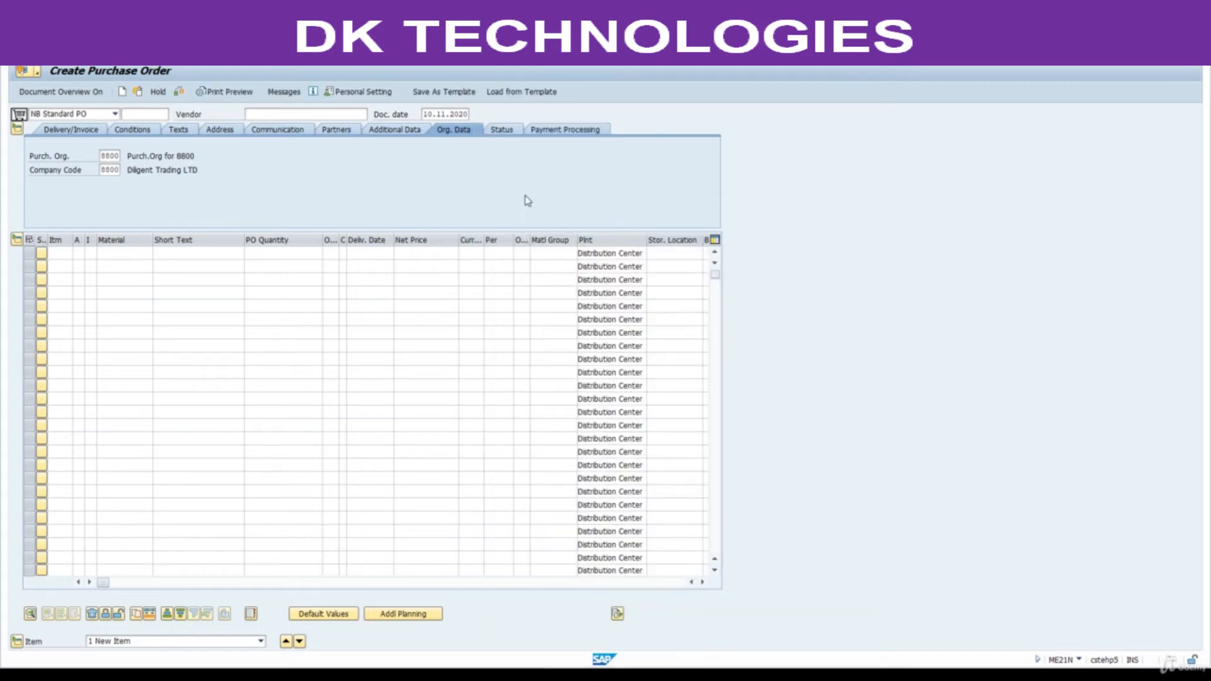
pyautogui.press('Return')
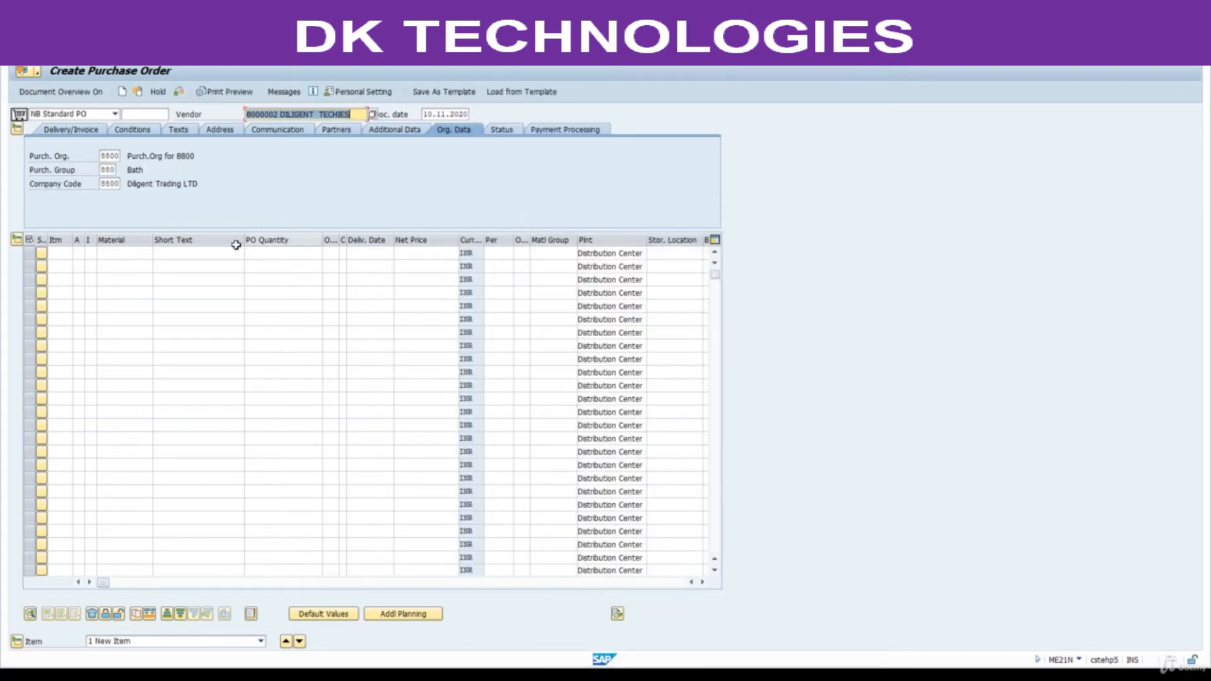
# Step: Add an order item for material 2000008 with a quantity of 100 and a net price of 10
pyautogui.click(134, 255)
pyautogui.write('2000008')
pyautogui.press('Return')
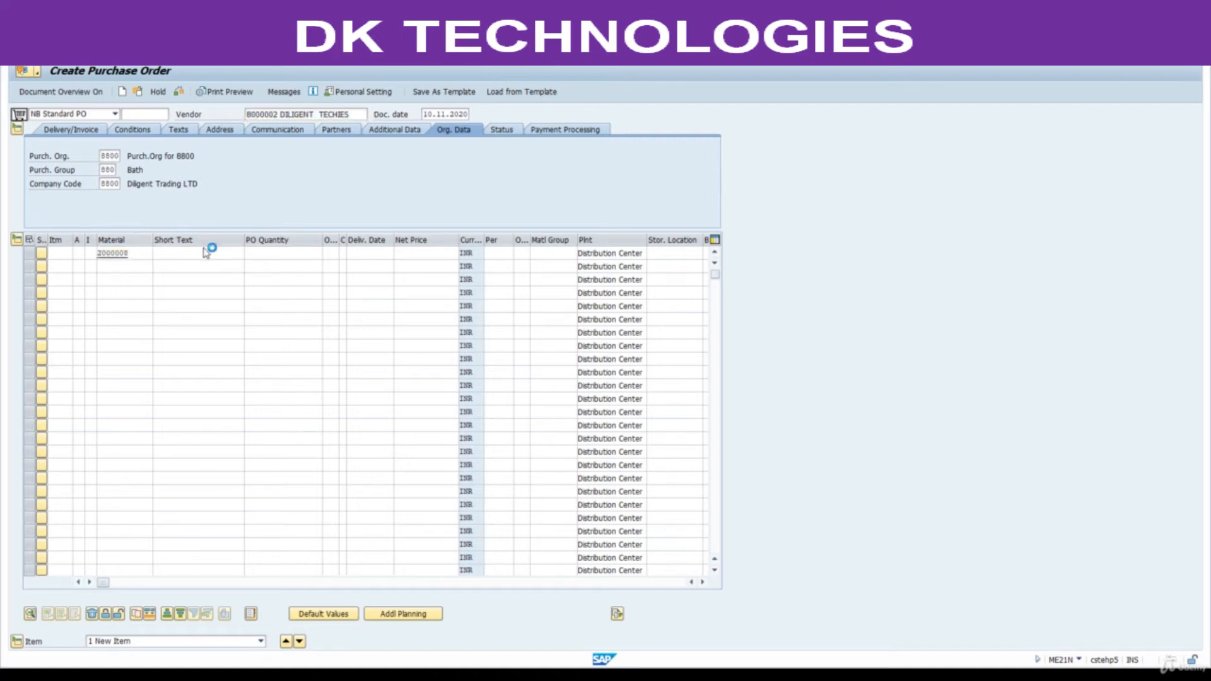
pyautogui.click(271, 254)
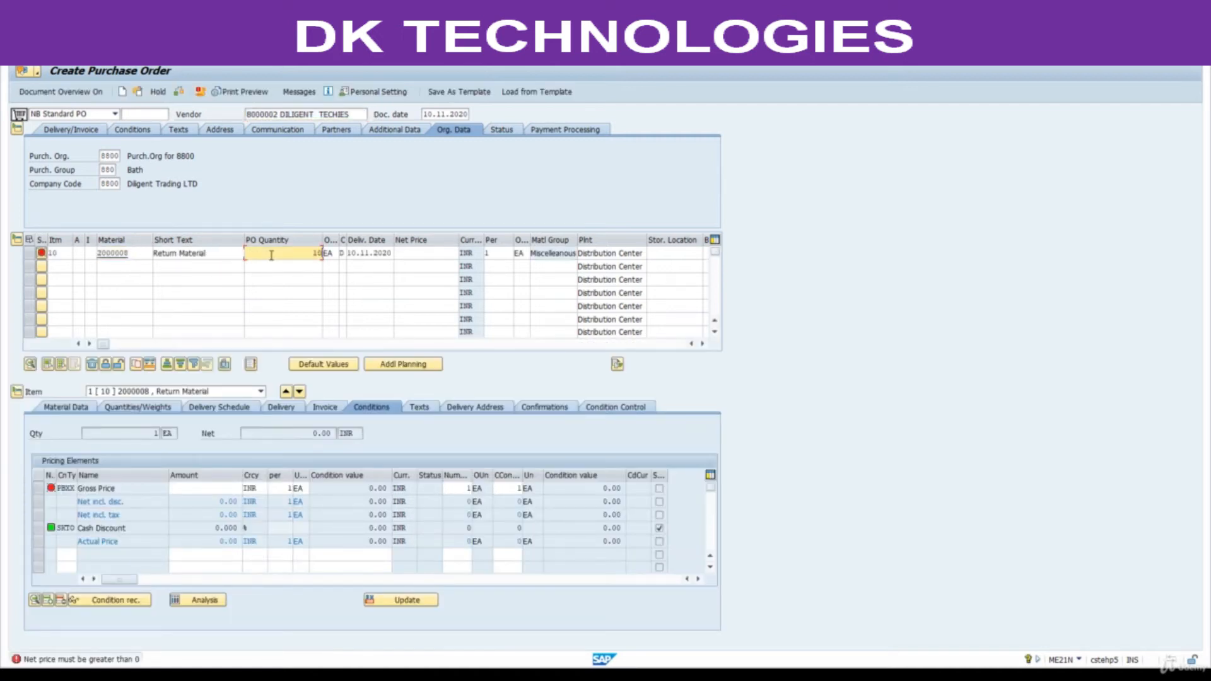
pyautogui.write('100')
pyautogui.press('Return')
pyautogui.click(424, 253)
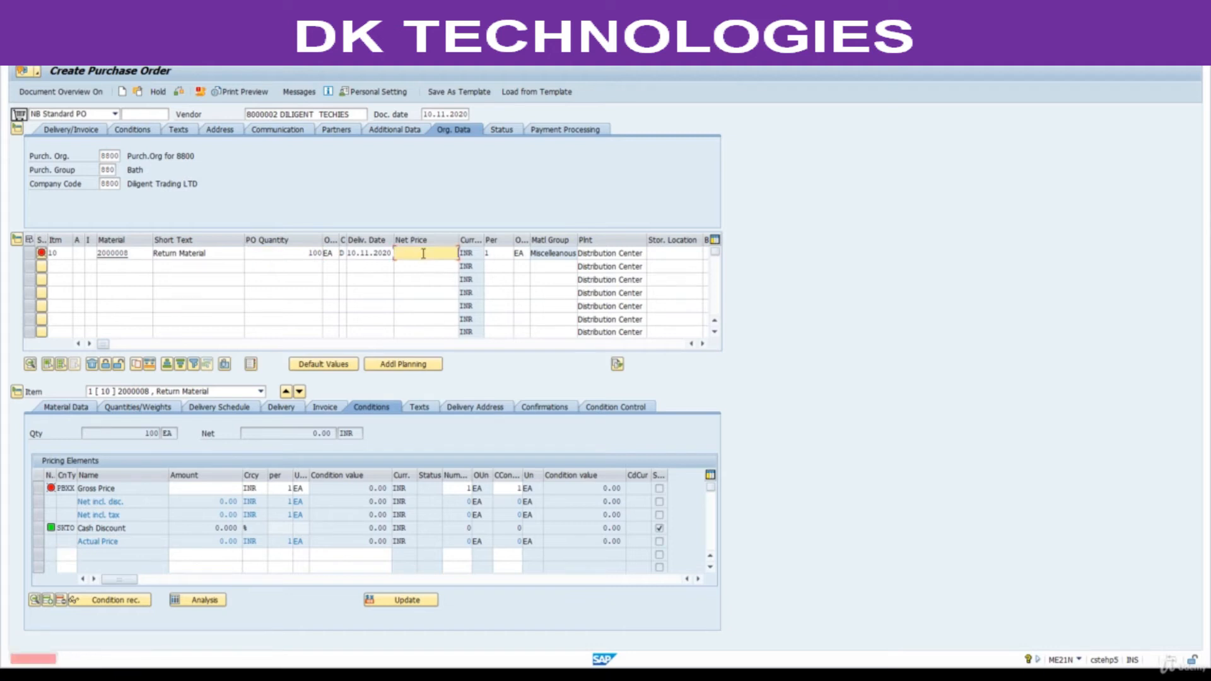
pyautogui.write('10')
pyautogui.press('Return')
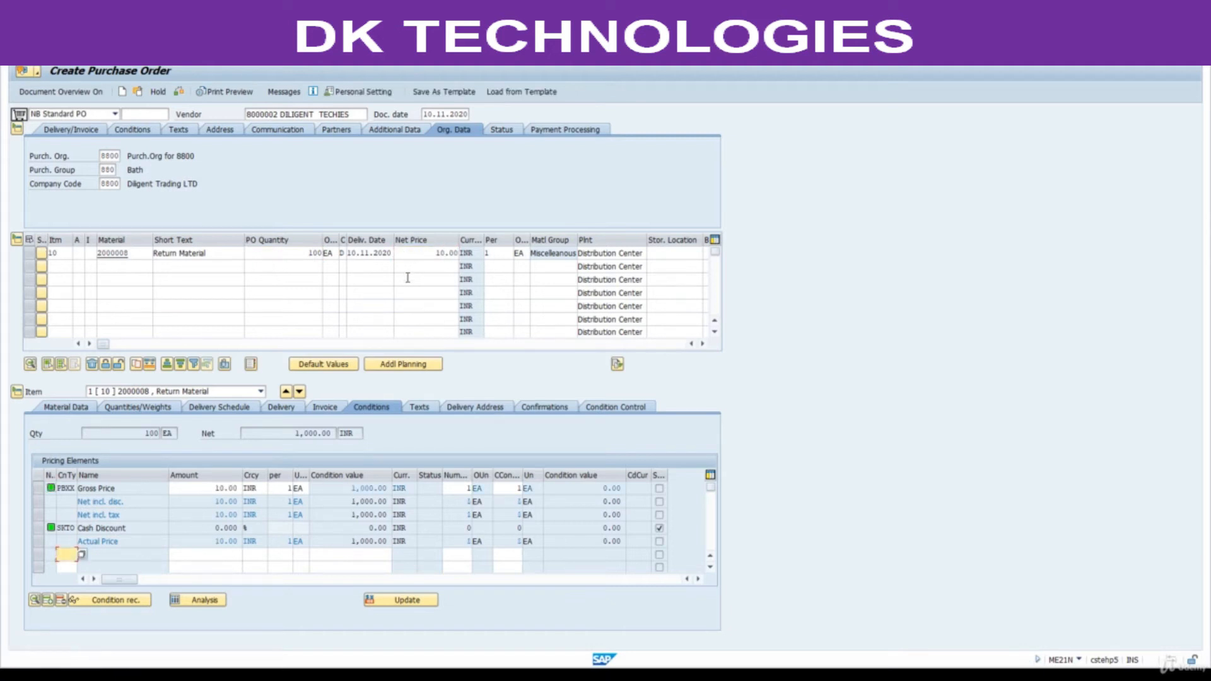
# Step: Set the item's storage location to 8001, check the release strategy and save the purchase order
pyautogui.click(177, 93)
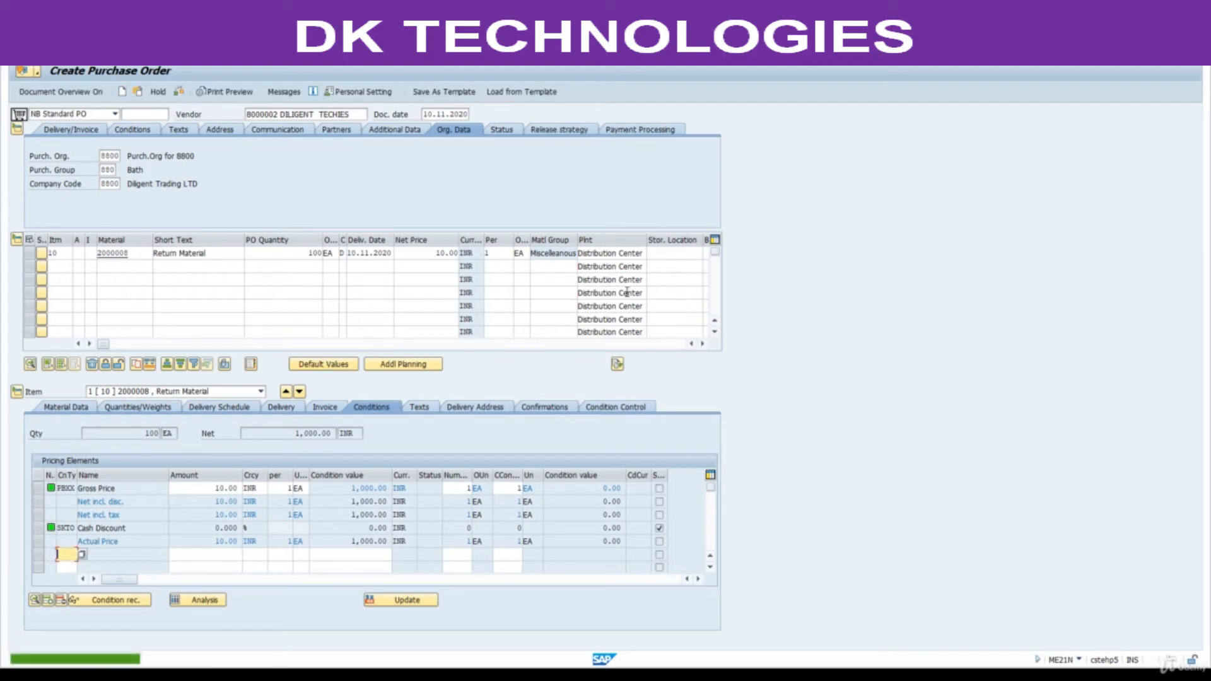
pyautogui.click(657, 257)
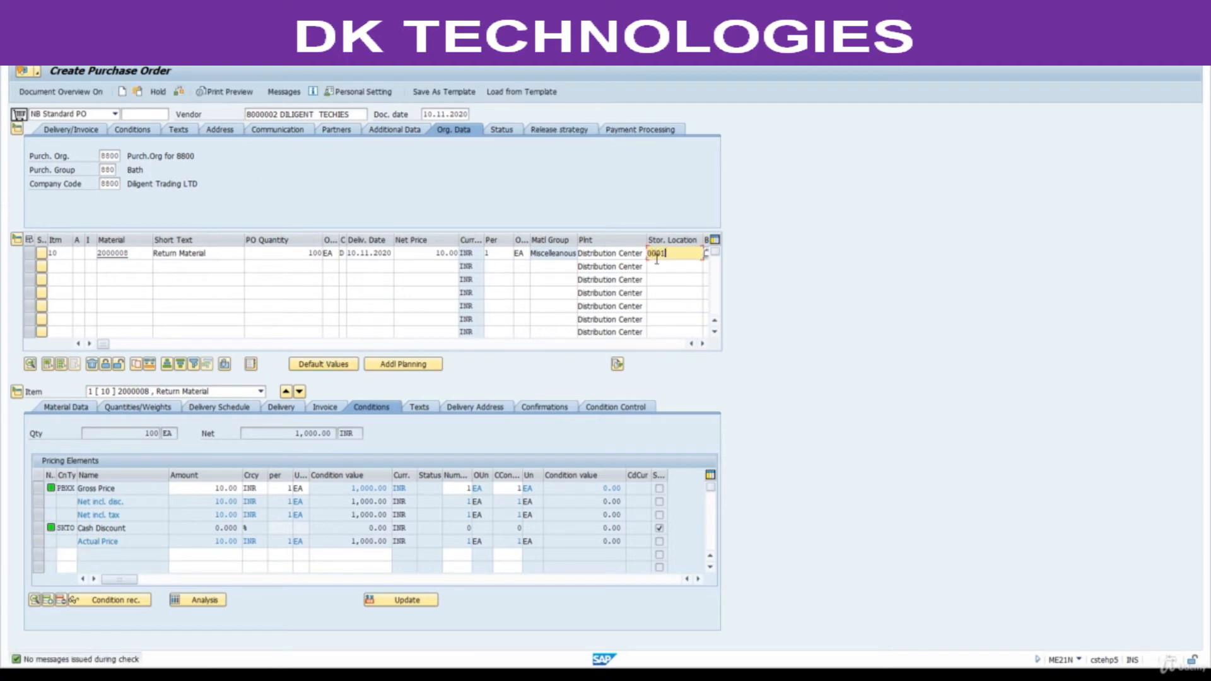
pyautogui.press('Return')
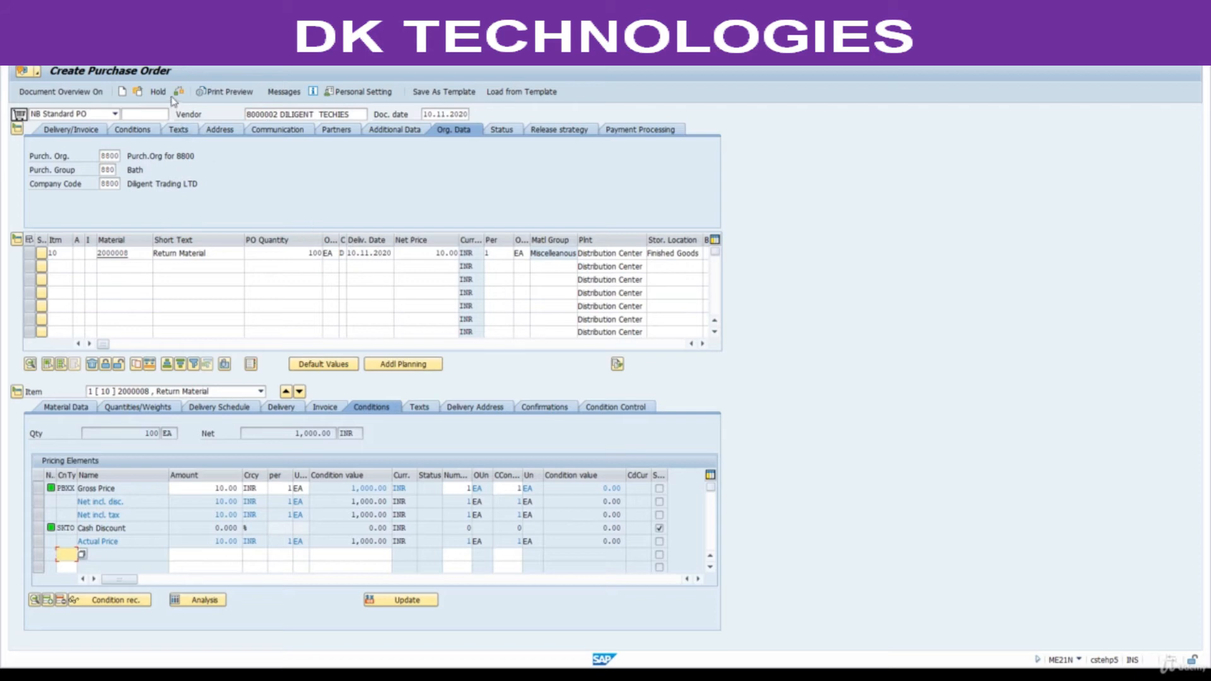
pyautogui.click(581, 134)
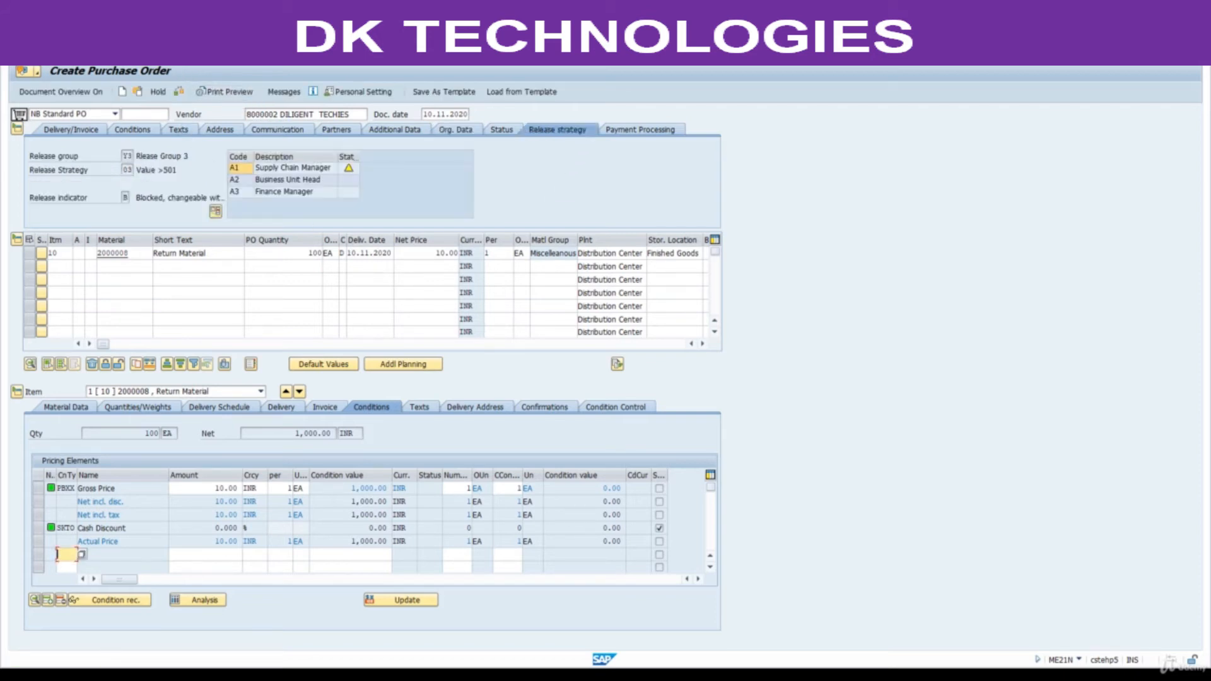
pyautogui.click(165, 56)
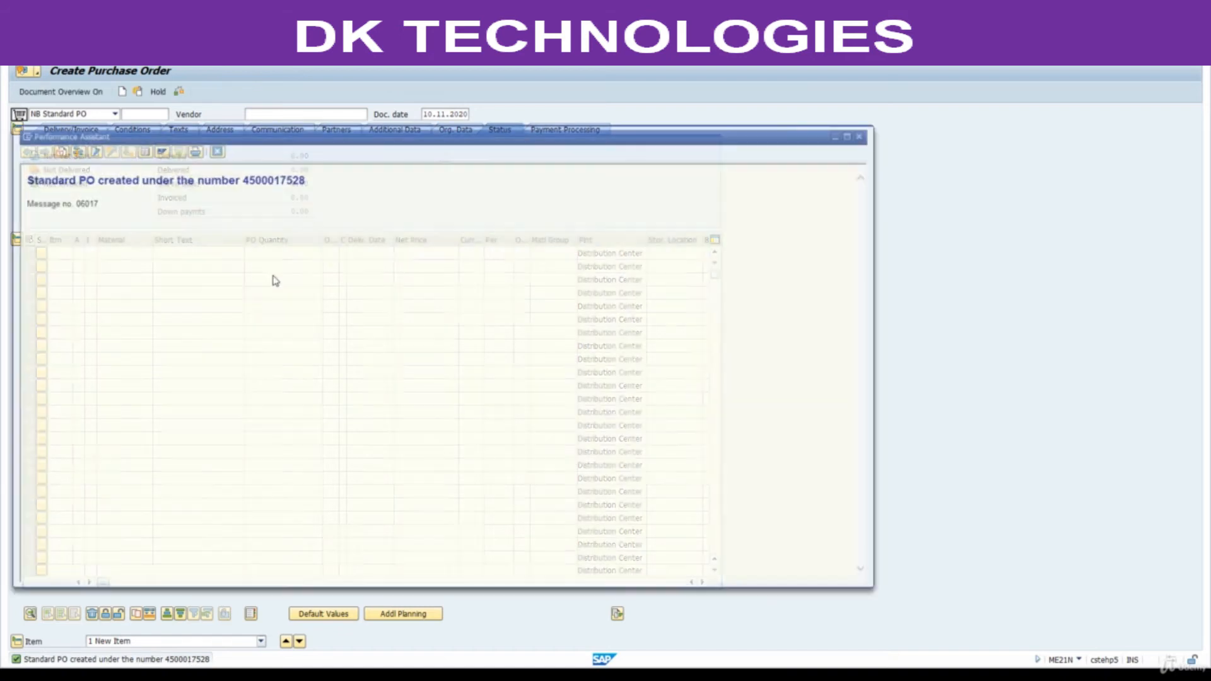
# Step: Copy the new purchase order number into cell F10 of the Excel tracking sheet and widen column F to fit it
pyautogui.doubleClick(274, 182)
pyautogui.hotkey('ctrl', 'c')
pyautogui.click(216, 149)
pyautogui.click(693, 675)
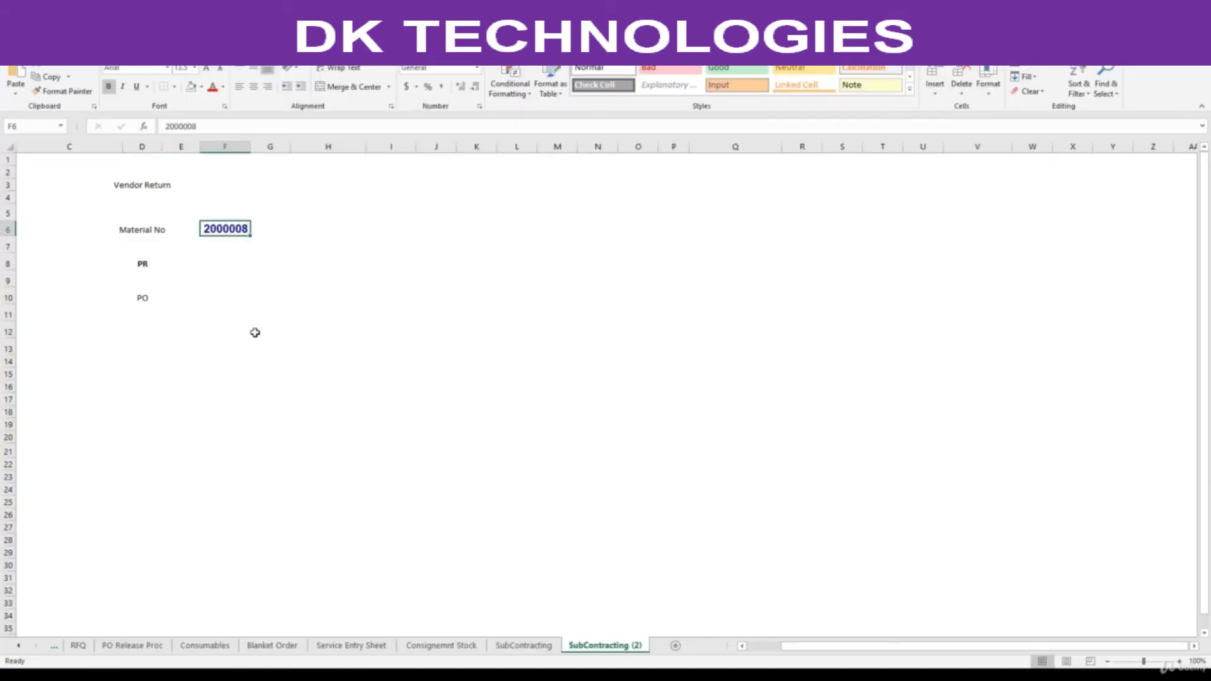
pyautogui.click(189, 299)
pyautogui.click(226, 297)
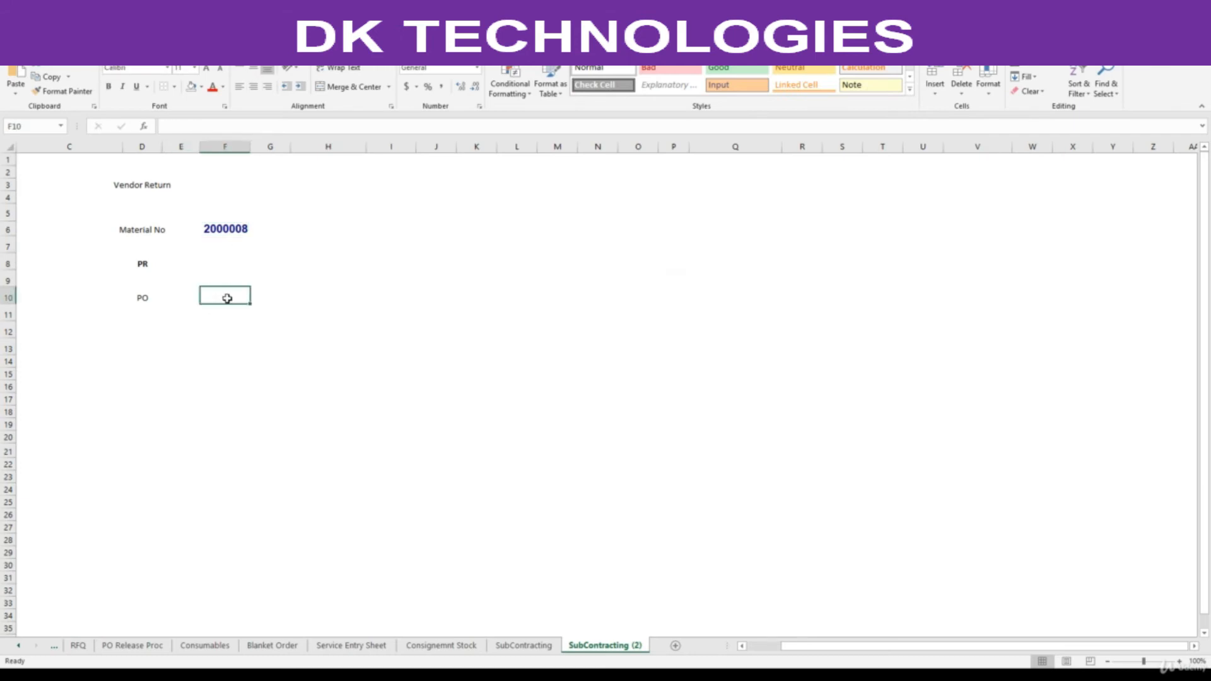
pyautogui.hotkey('ctrl', 'v')
pyautogui.doubleClick(250, 150)
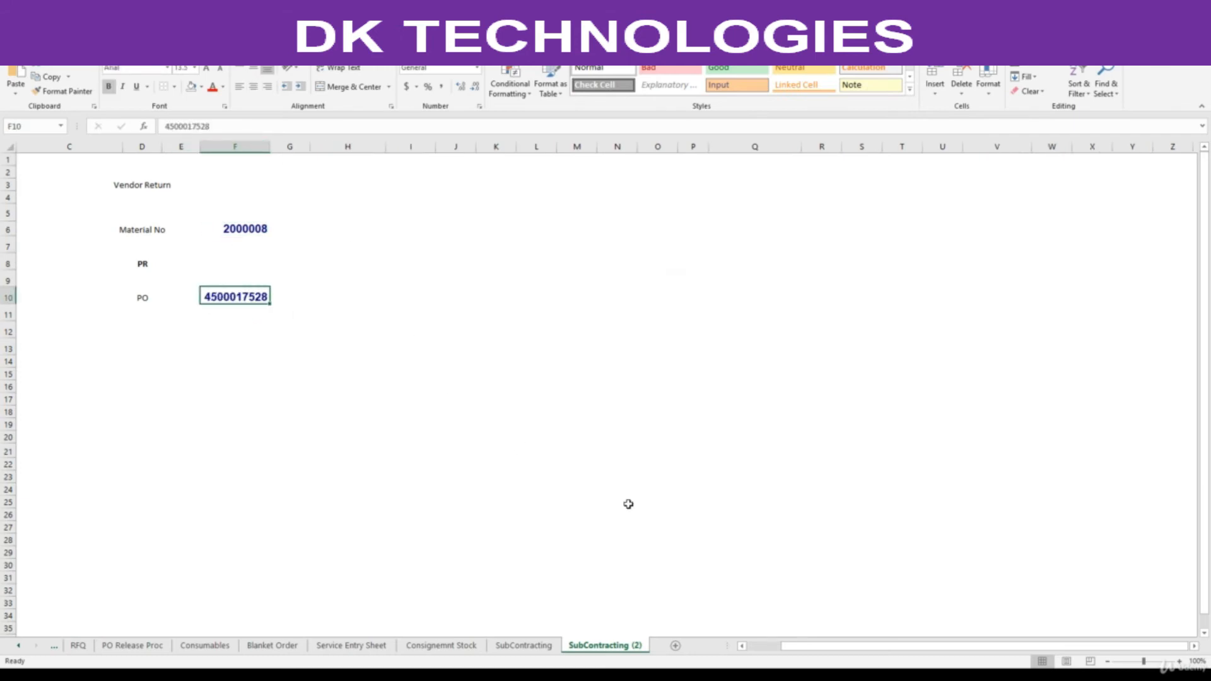
# Step: Consult the process guide, return to SAP and open the newly created purchase order for release in ME29N
pyautogui.click(763, 673)
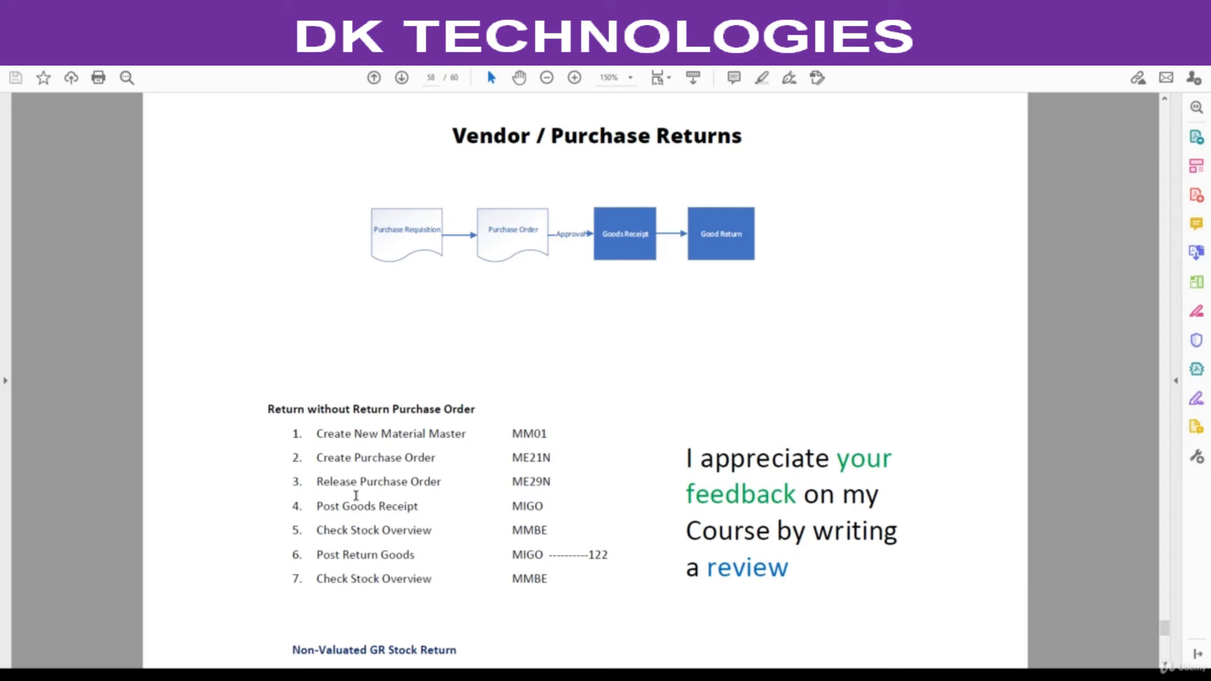
pyautogui.moveTo(666, 674)
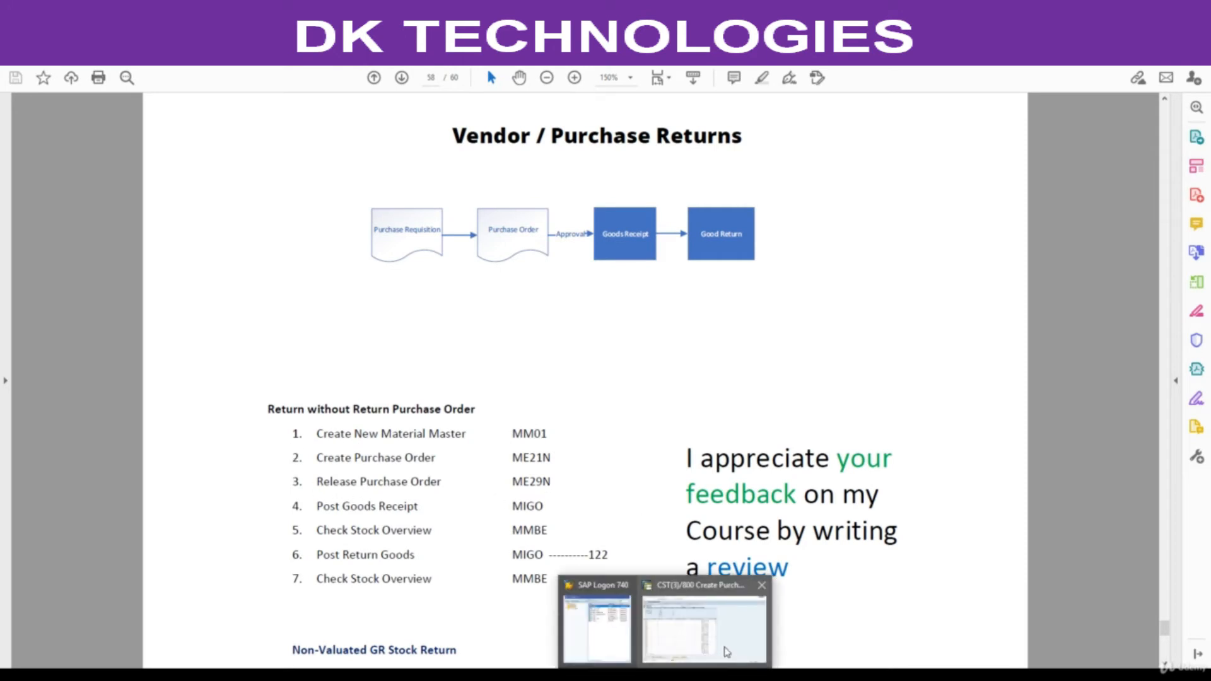
pyautogui.click(710, 643)
pyautogui.click(82, 53)
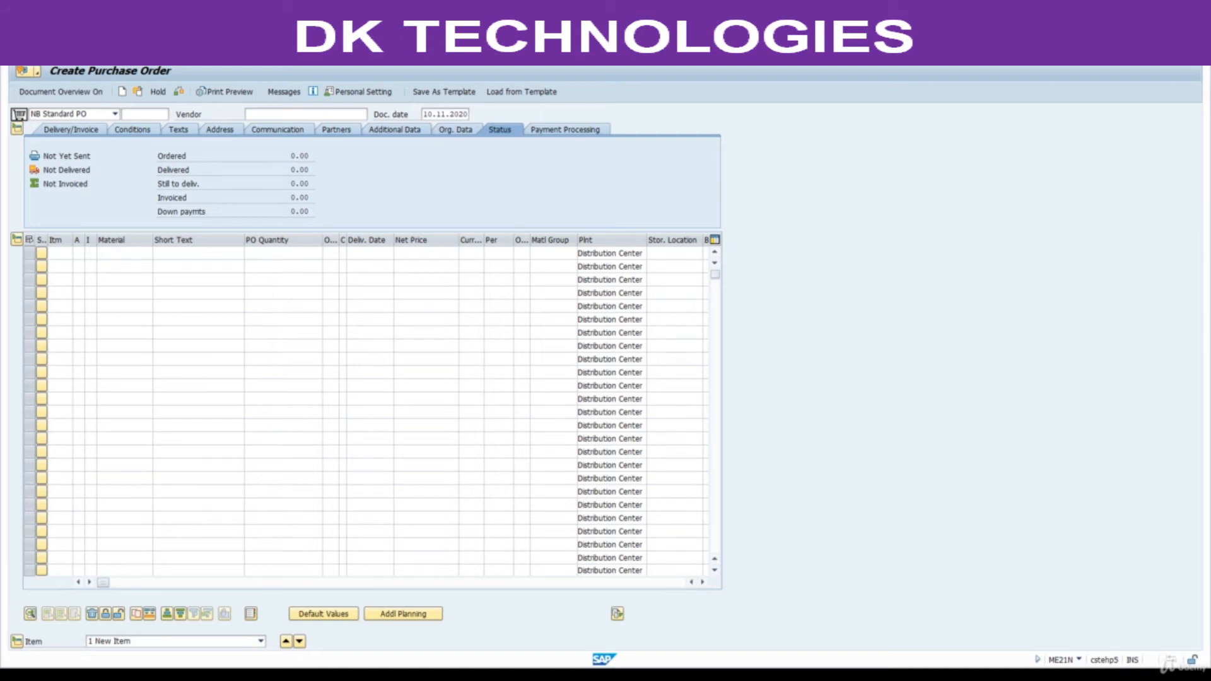
pyautogui.press('Return')
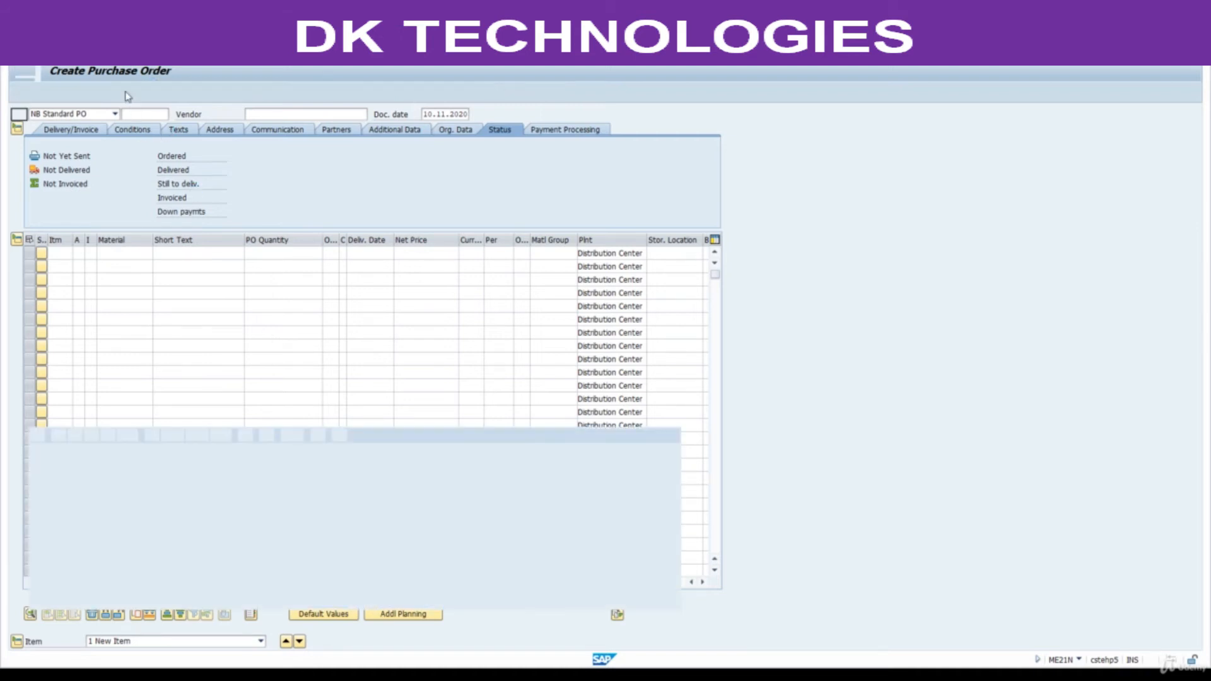
pyautogui.click(123, 92)
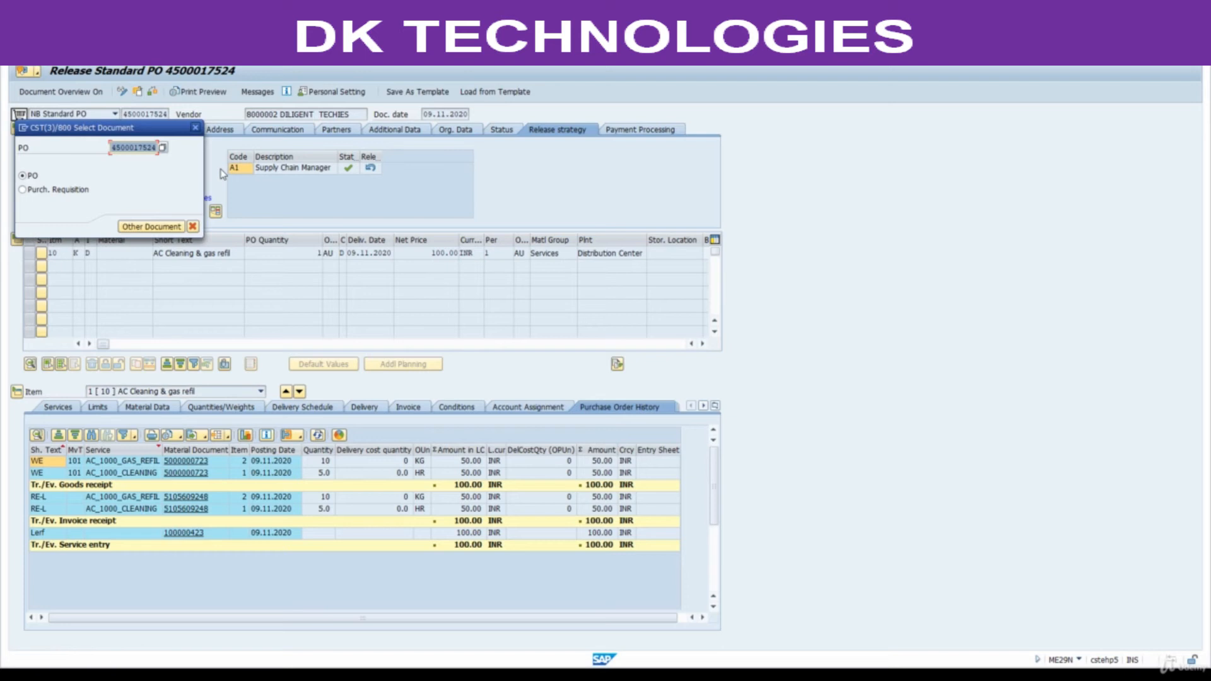
pyautogui.write('4500017528')
pyautogui.press('Return')
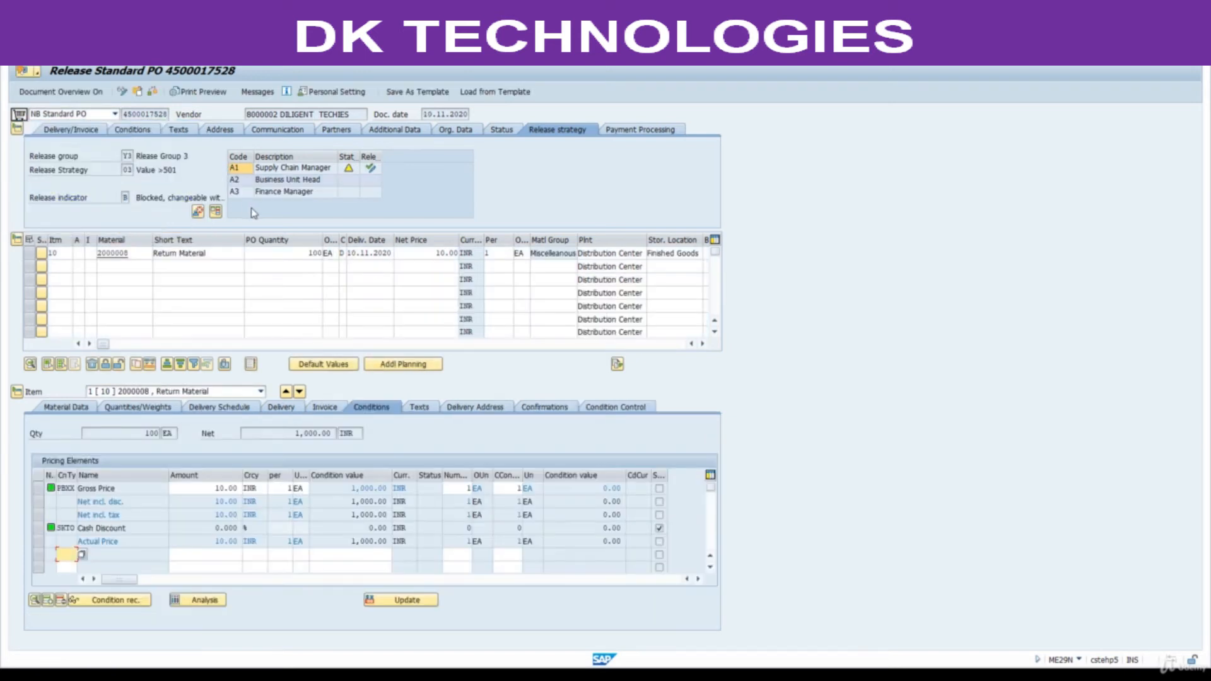
# Step: Release the purchase order for codes A1 Supply Chain Manager, A2 Business Unit Head and A3 Finance Manager, and save it
pyautogui.click(370, 167)
pyautogui.click(370, 180)
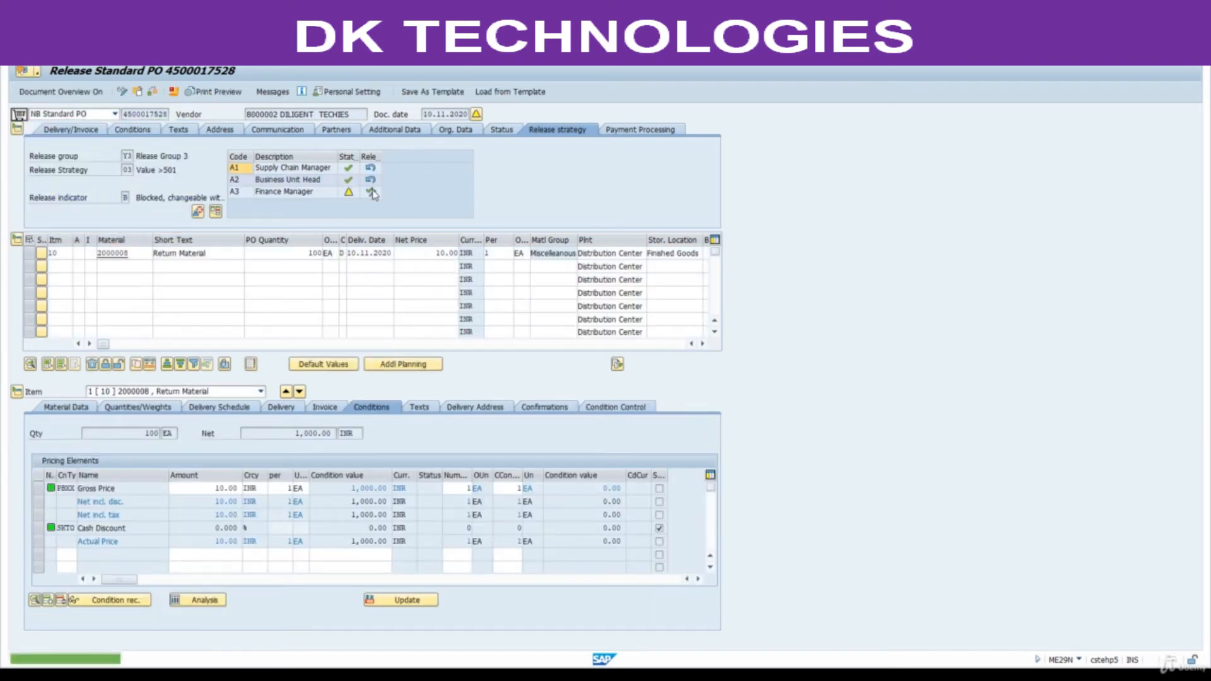
pyautogui.click(372, 193)
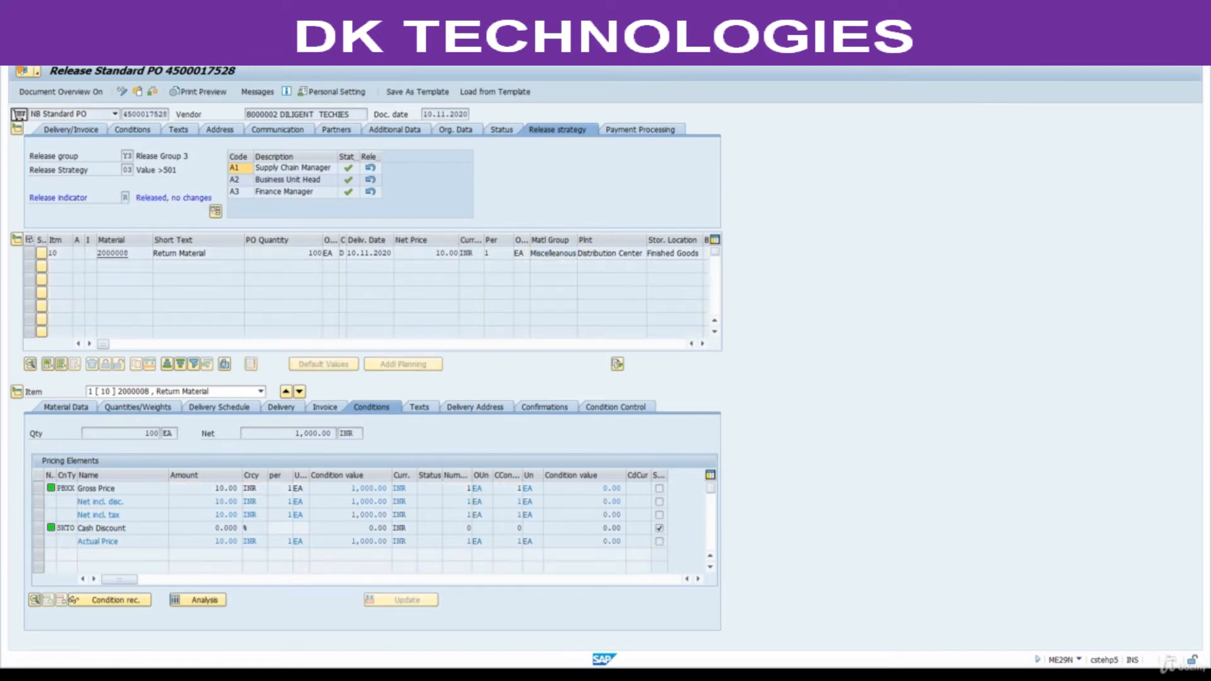
pyautogui.hotkey('ctrl', 's')
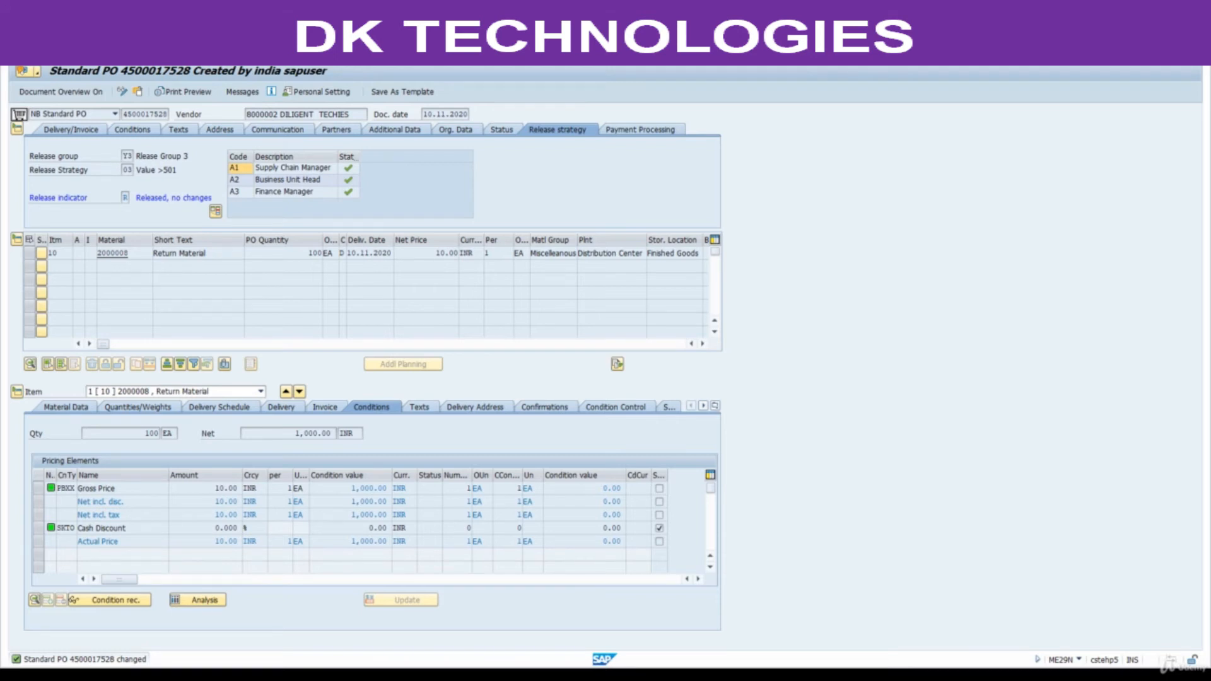
# Step: Open MIGO and run the MMBE stock overview for material 2000008 in plant 8801
pyautogui.press('F3')
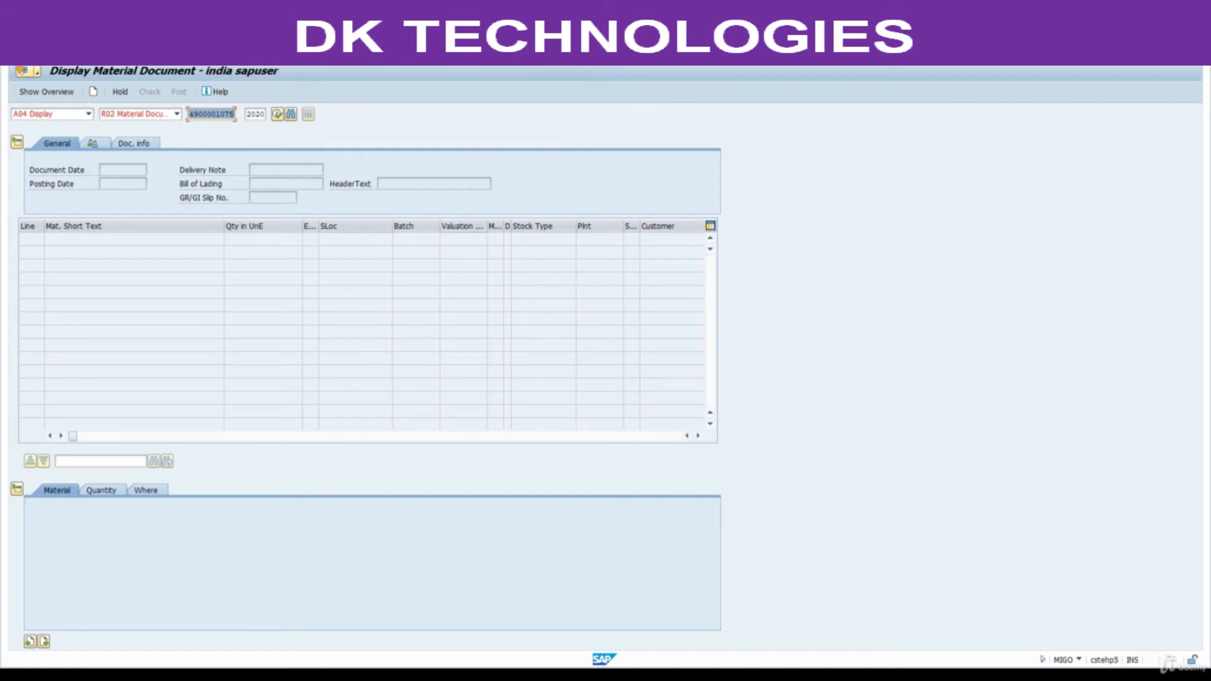
pyautogui.click(331, 53)
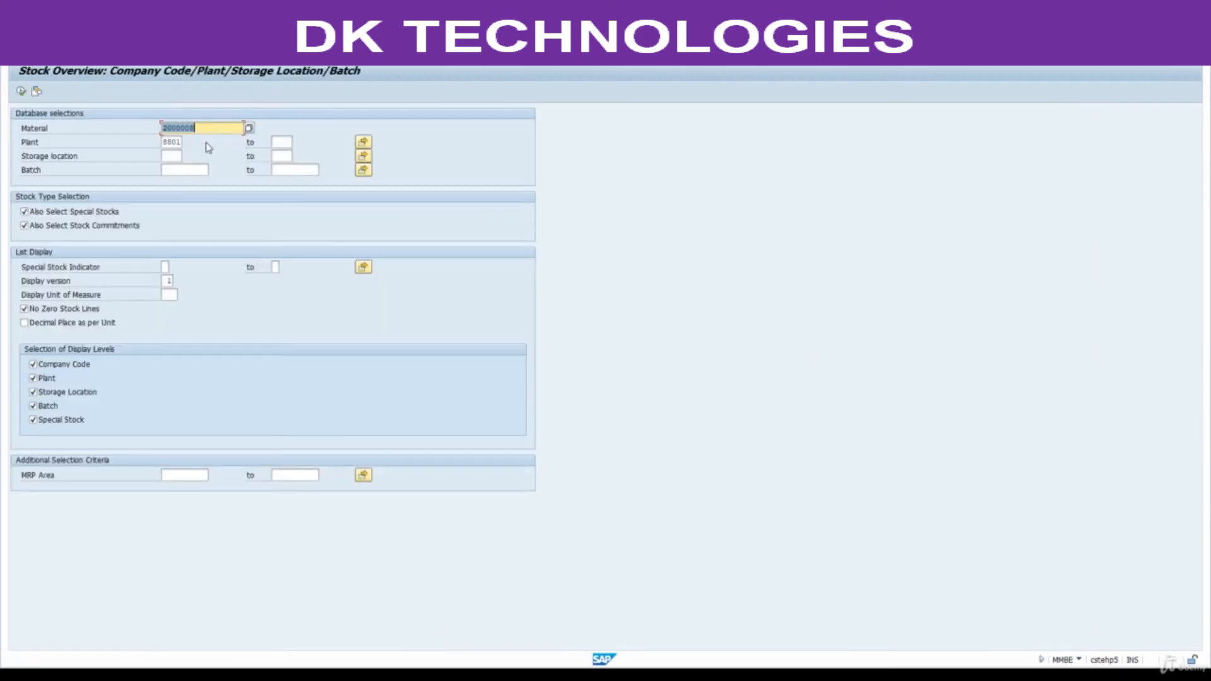
pyautogui.click(20, 91)
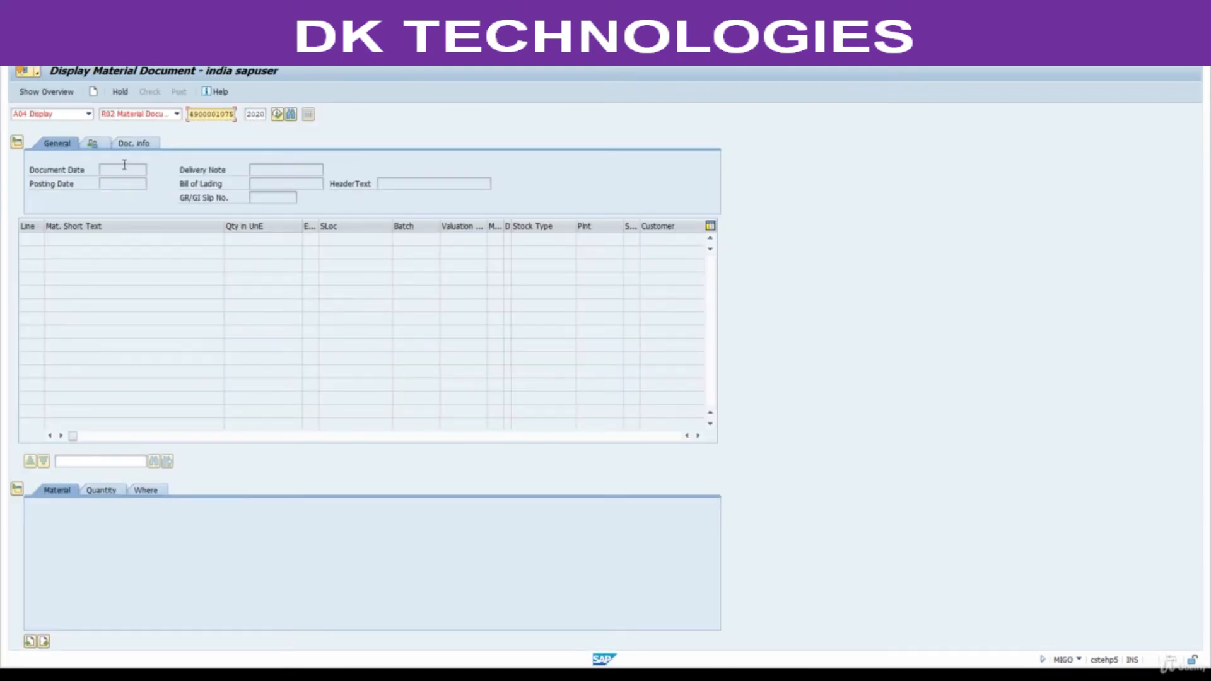
# Step: Load the new purchase order in MIGO as A01 Goods Receipt, mark the item OK, check the document and post it
pyautogui.click(89, 114)
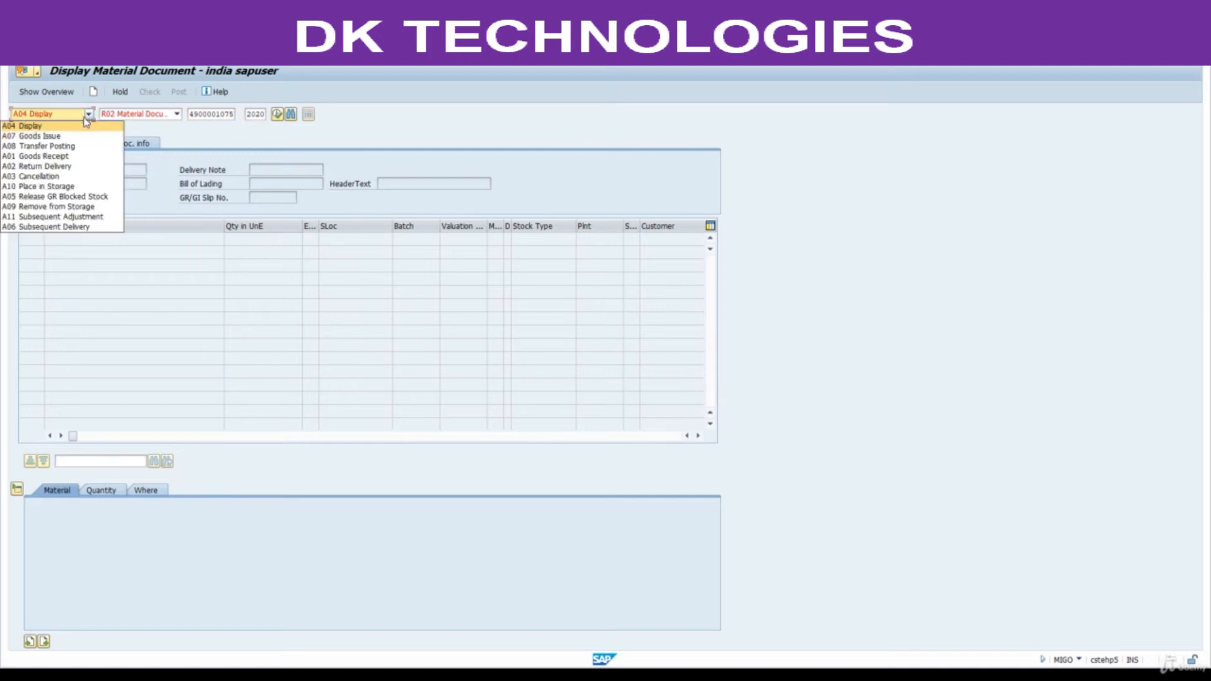
pyautogui.click(74, 156)
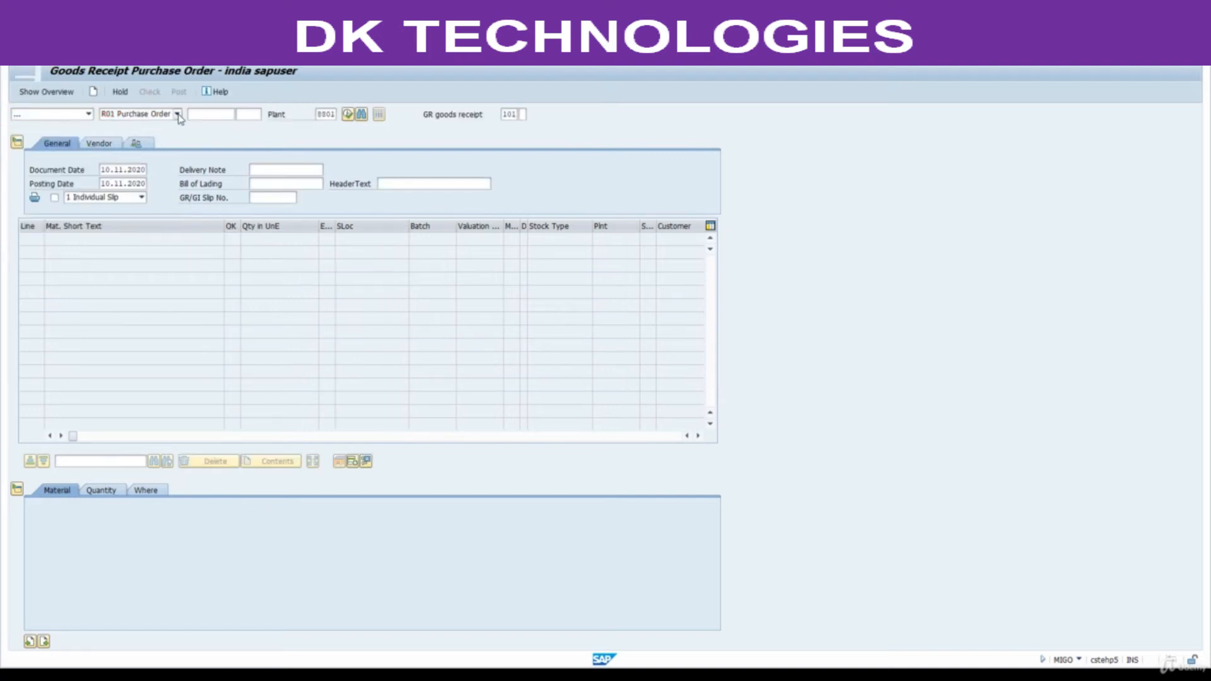
pyautogui.hotkey('ctrl', 'v')
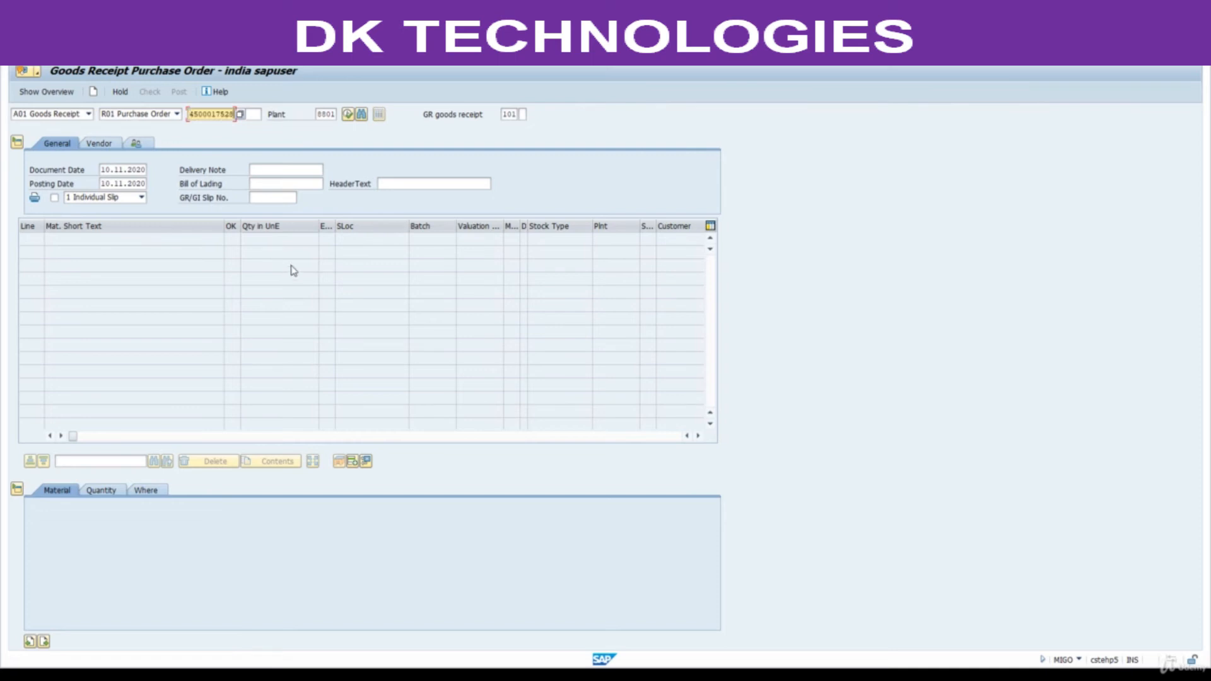
pyautogui.press('Return')
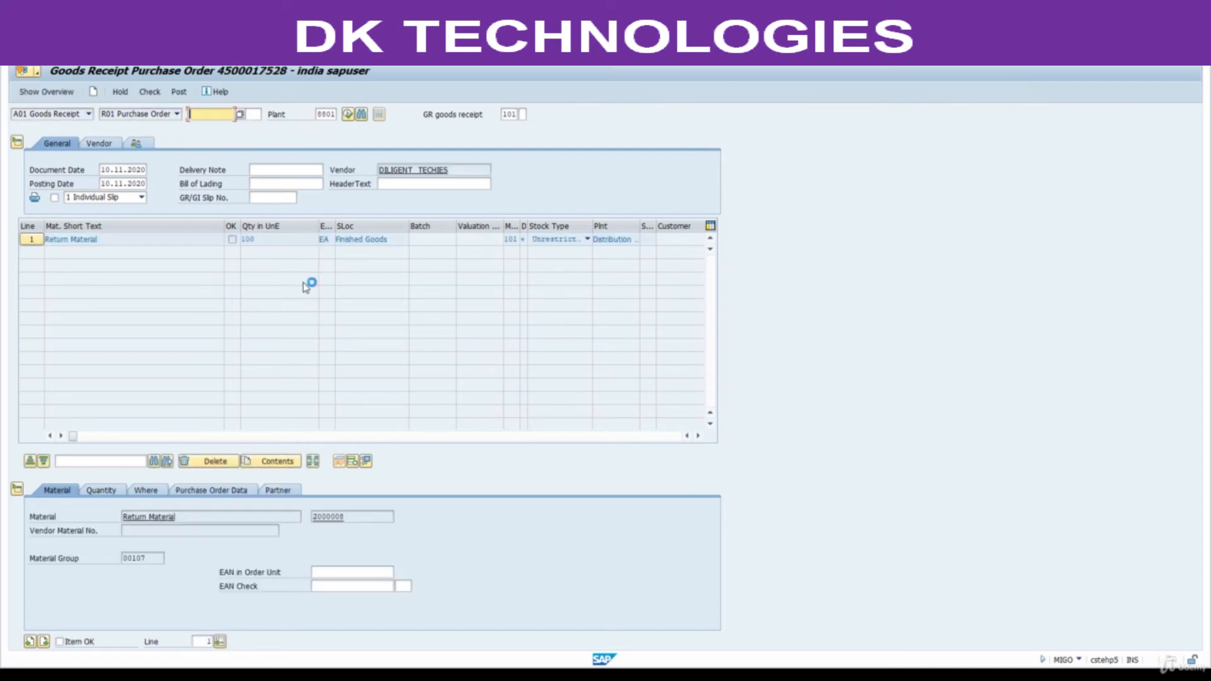
pyautogui.click(62, 642)
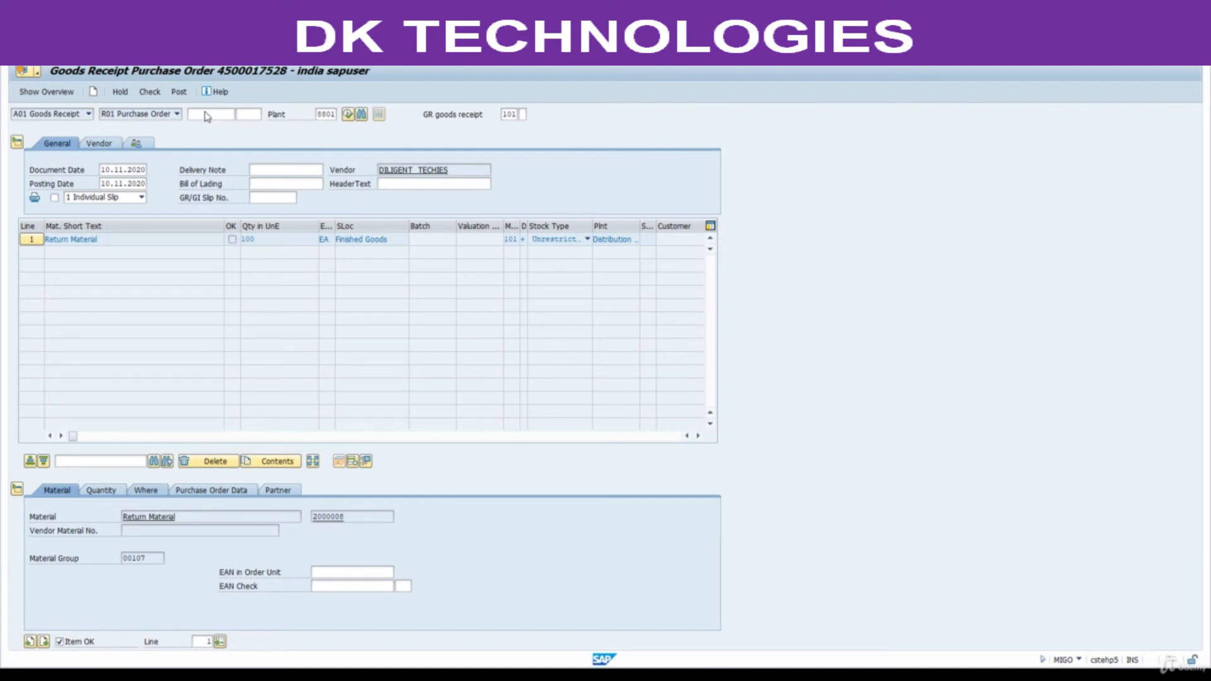
pyautogui.click(159, 95)
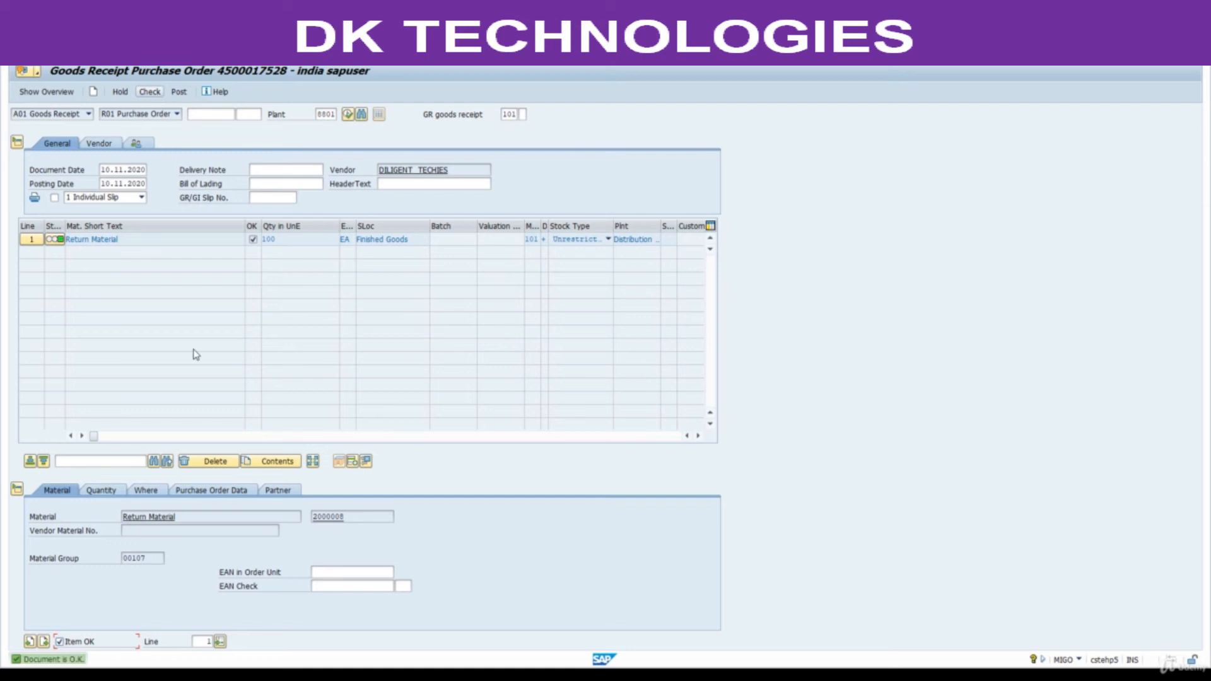
pyautogui.click(179, 91)
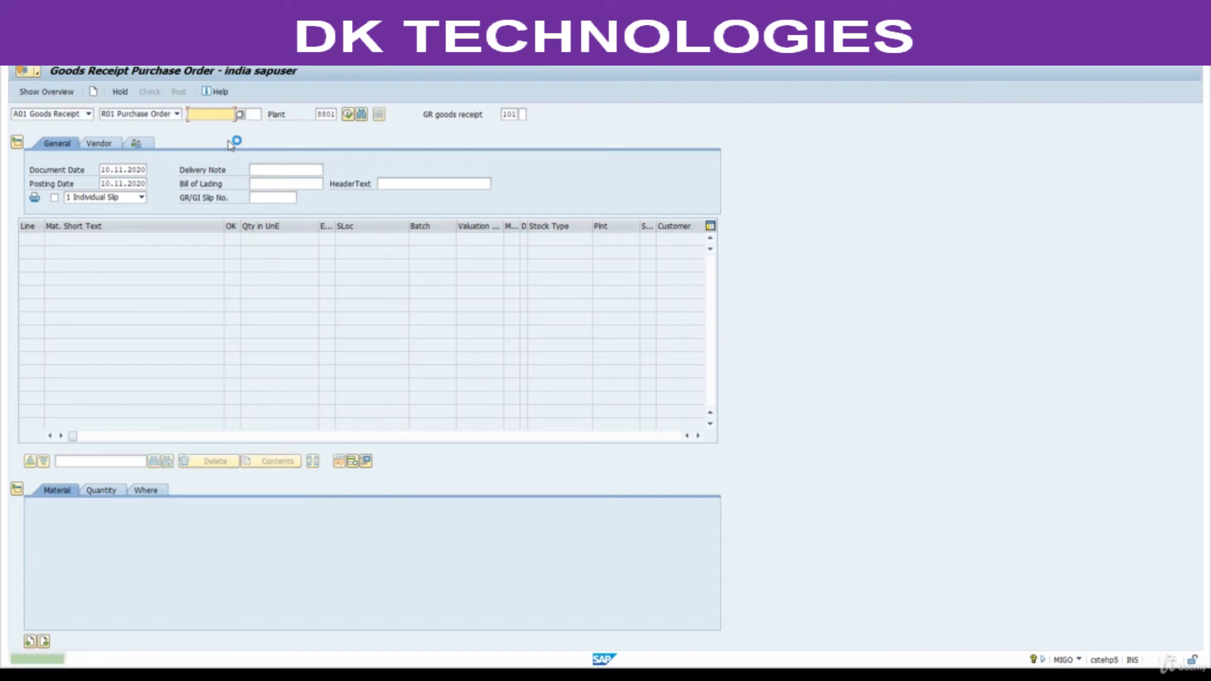
# Step: Display the posted goods receipt's material document and open its accounting document from the FI documents list
pyautogui.click(89, 115)
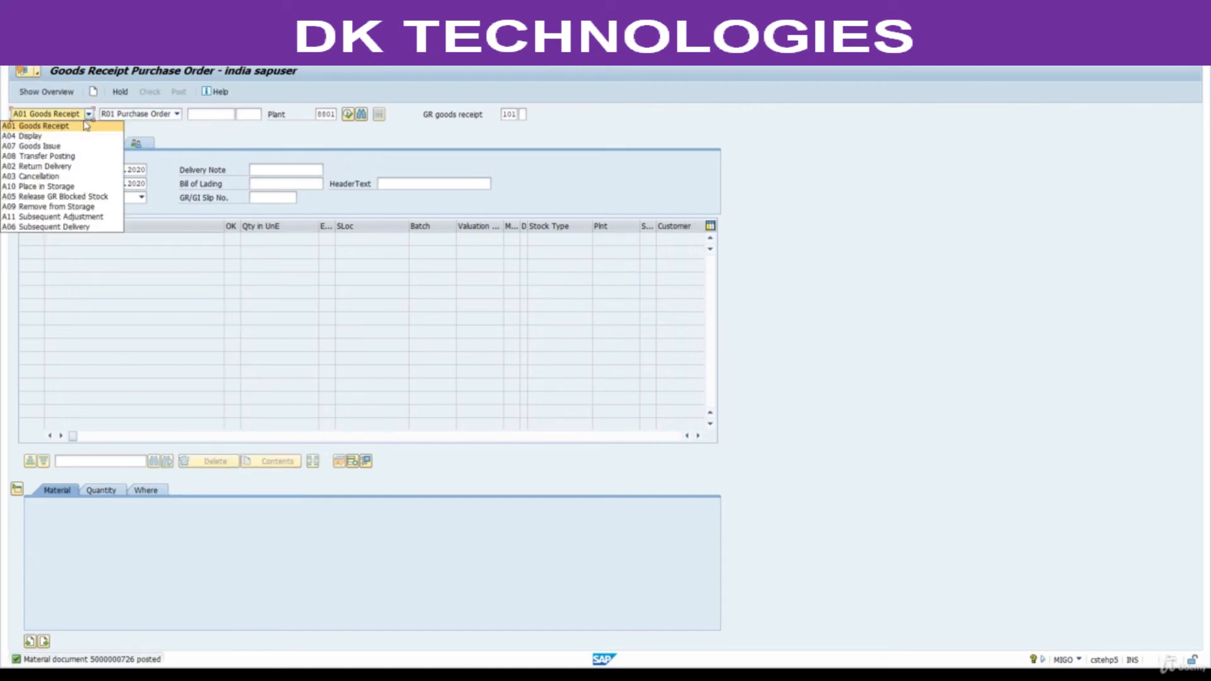
pyautogui.click(38, 187)
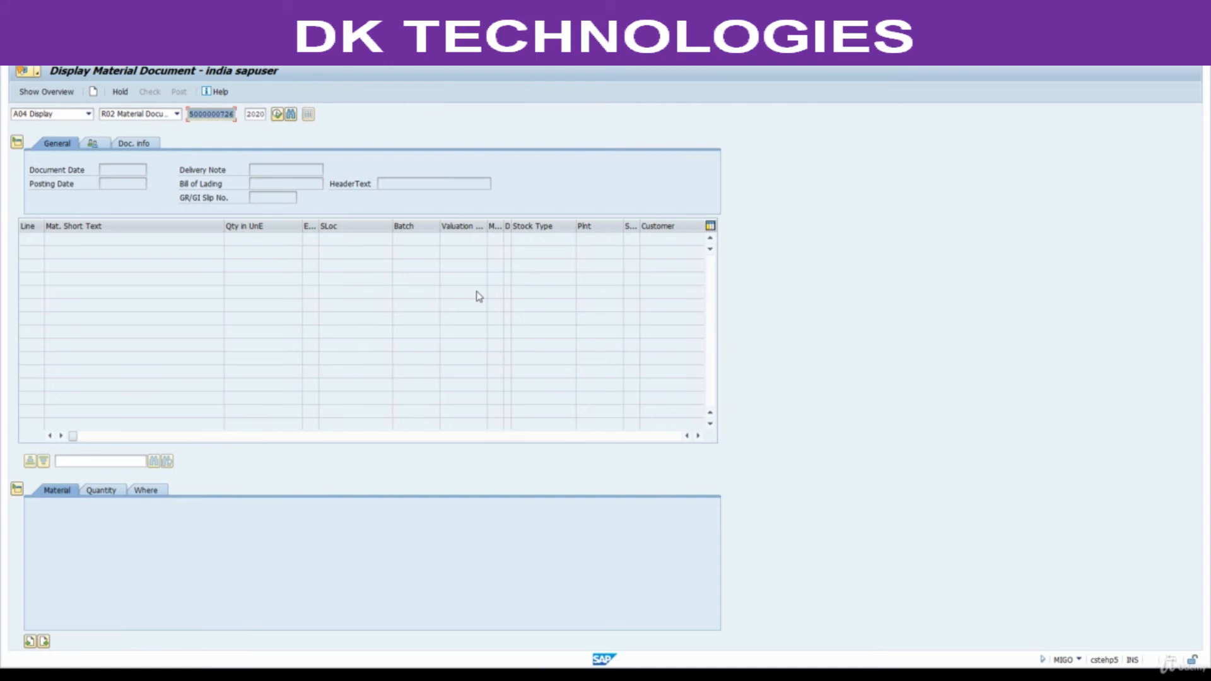
pyautogui.click(177, 143)
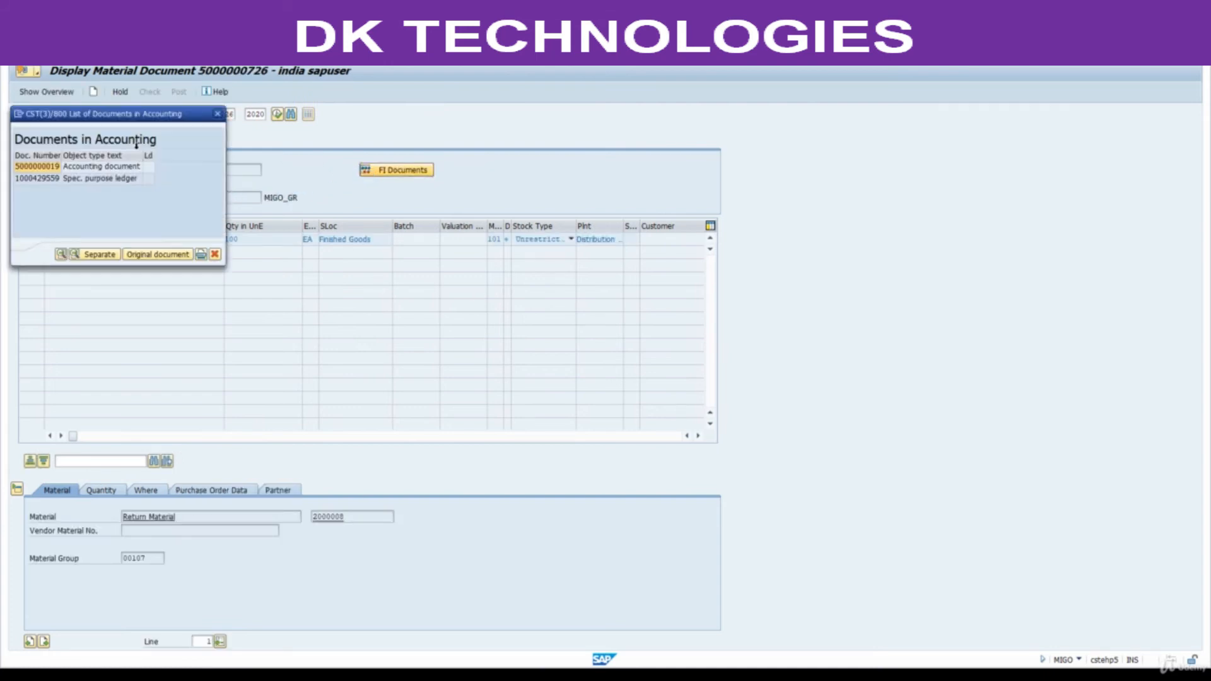
pyautogui.doubleClick(79, 167)
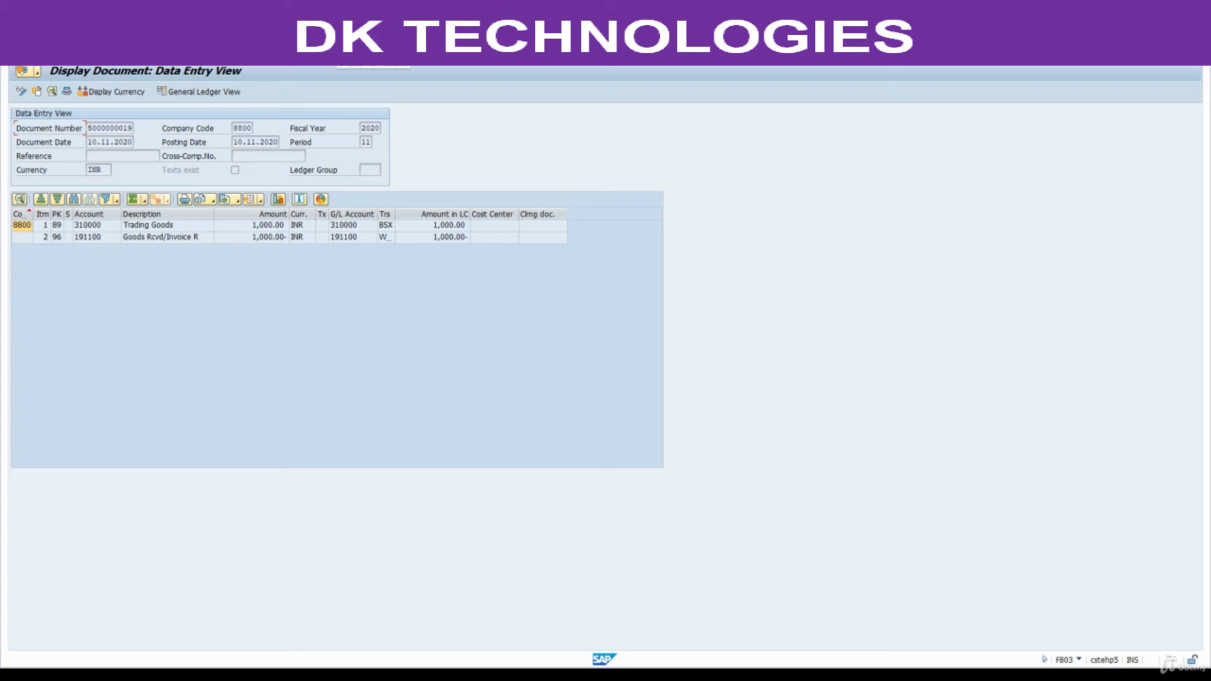
# Step: Return to the MMBE stock overview for material 2000008 and refresh it
pyautogui.click(750, 627)
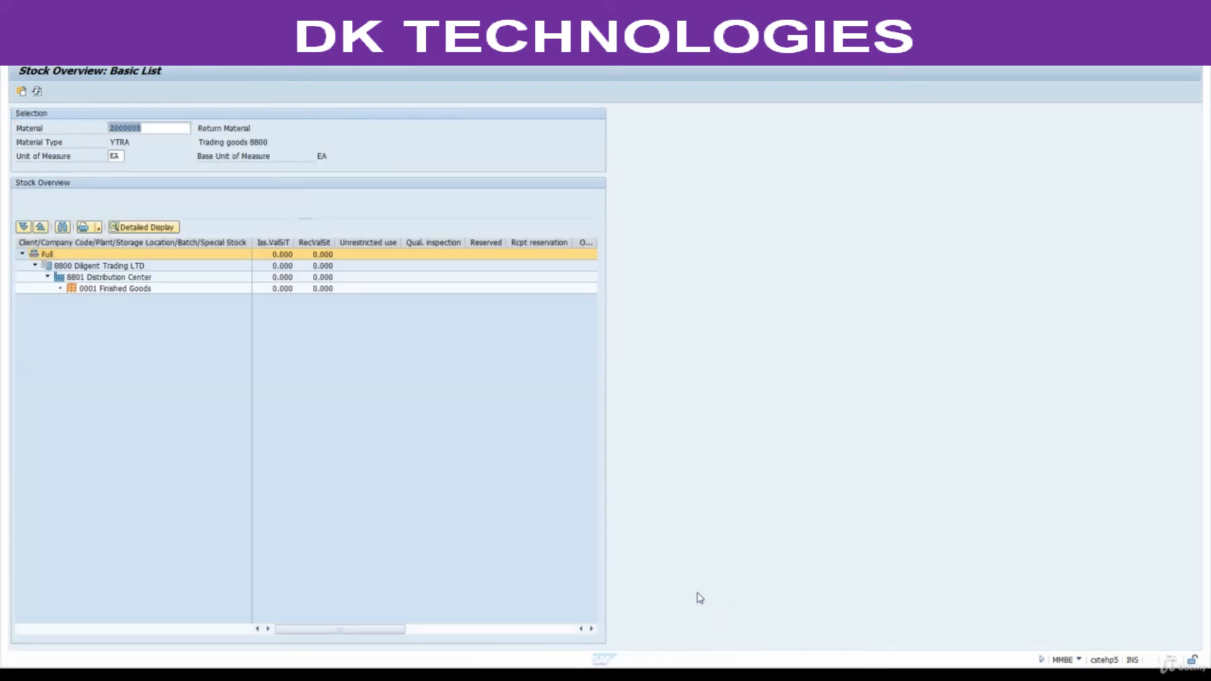
pyautogui.click(37, 91)
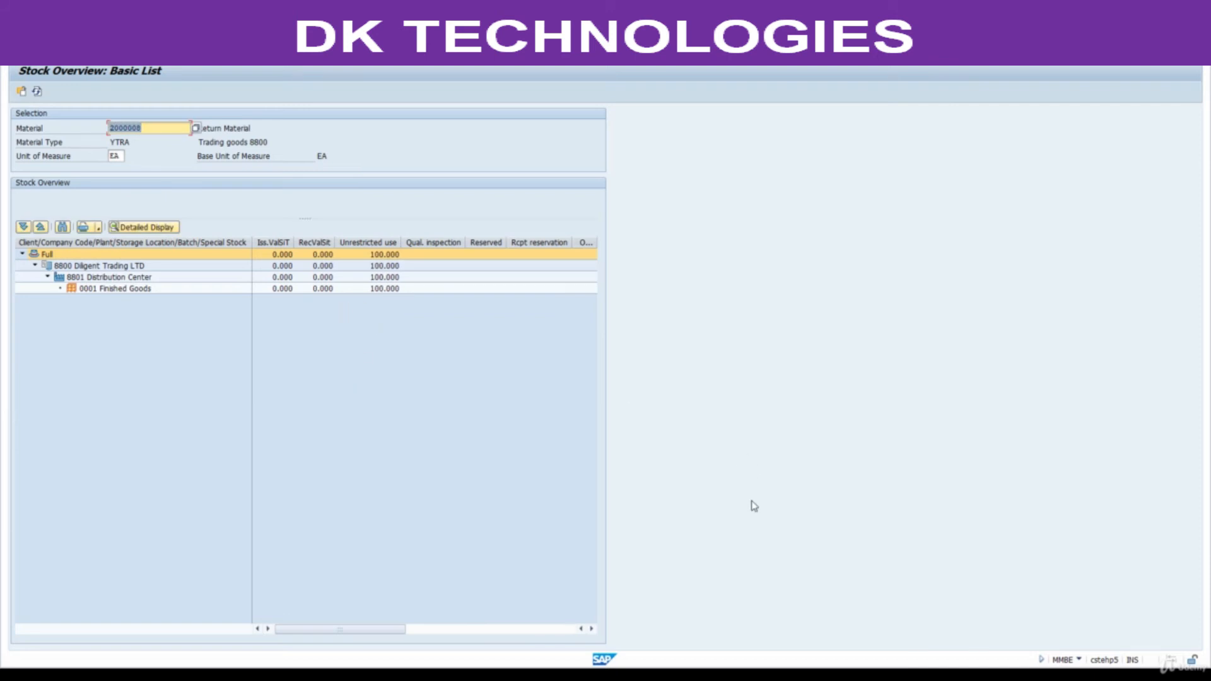
pyautogui.click(766, 659)
# Step: Start MIGO in A01 Goods Receipt mode and try to load the same purchase order with movement type 101
pyautogui.click(334, 55)
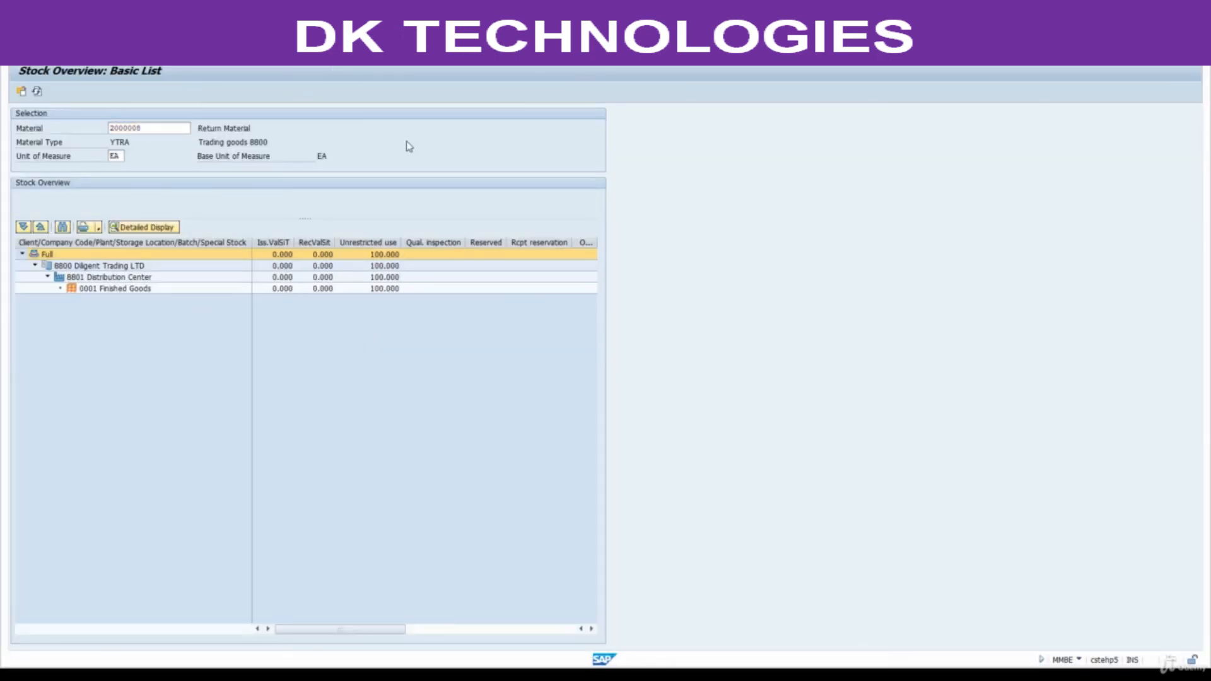
pyautogui.write('migo')
pyautogui.press('Return')
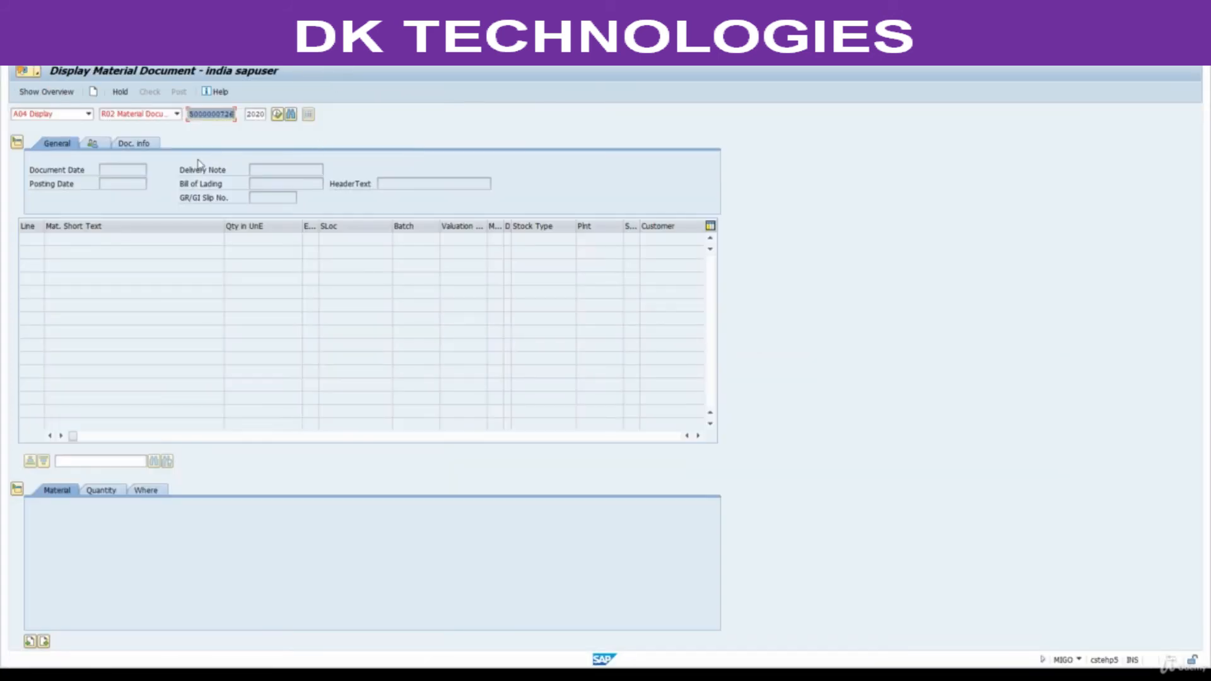
pyautogui.click(88, 115)
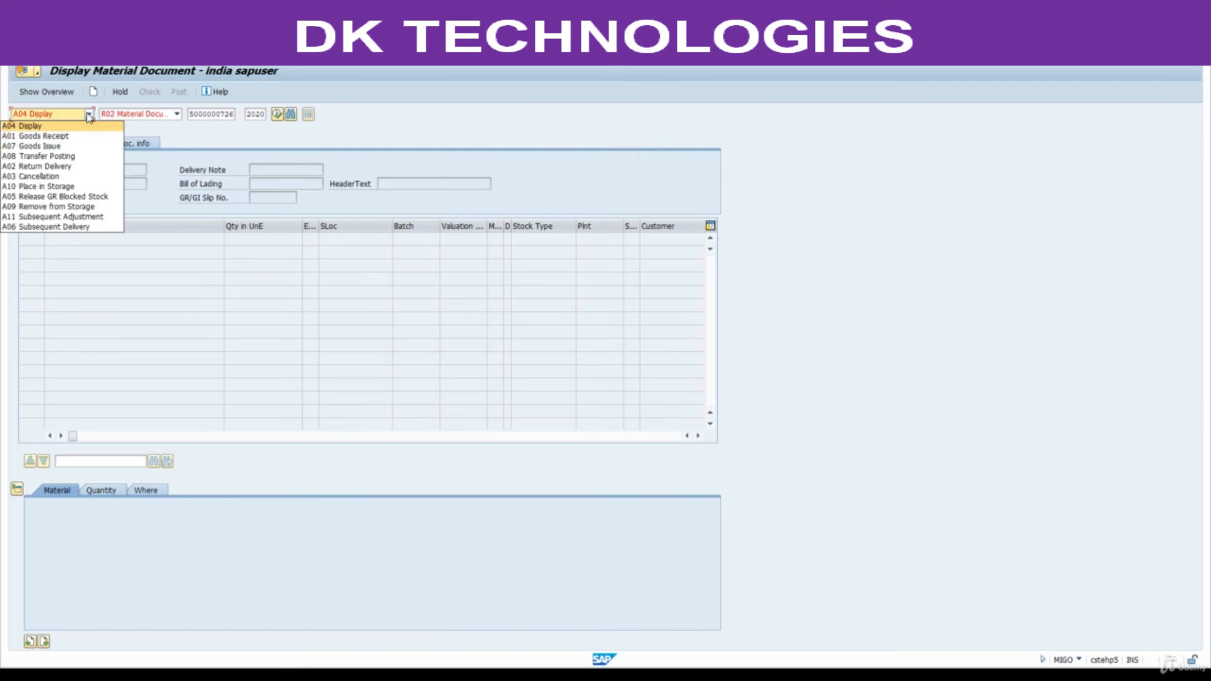
pyautogui.click(63, 137)
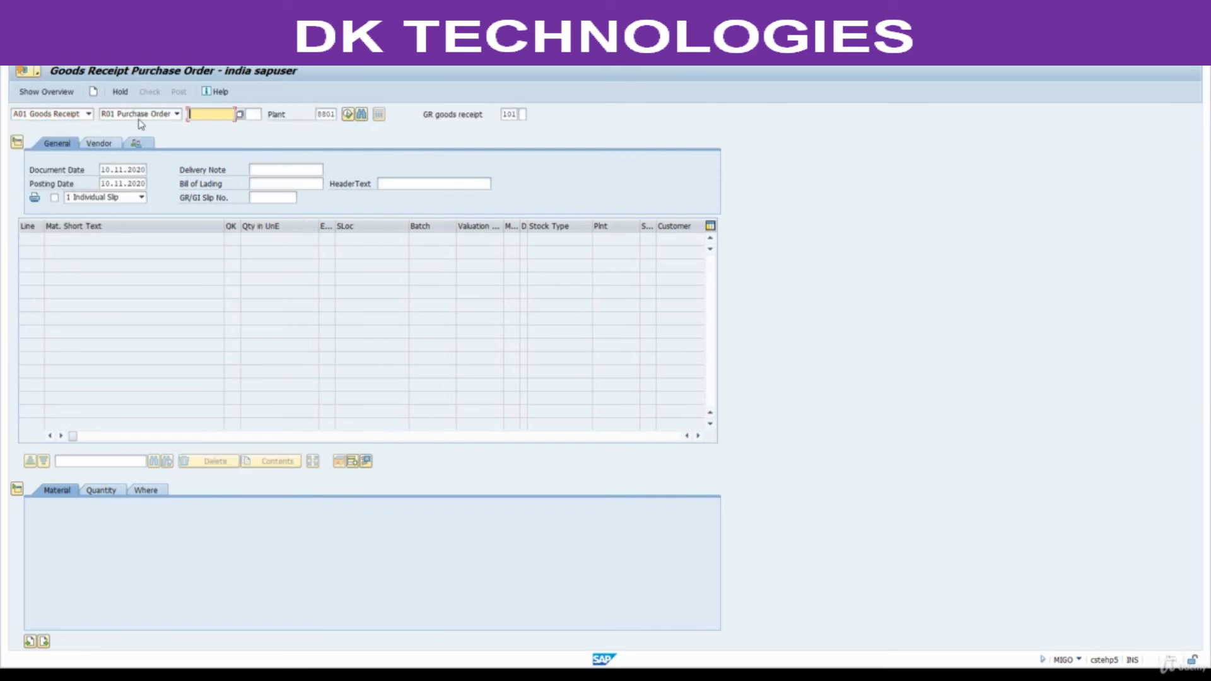
pyautogui.hotkey('ctrl', 'v')
pyautogui.press('Return')
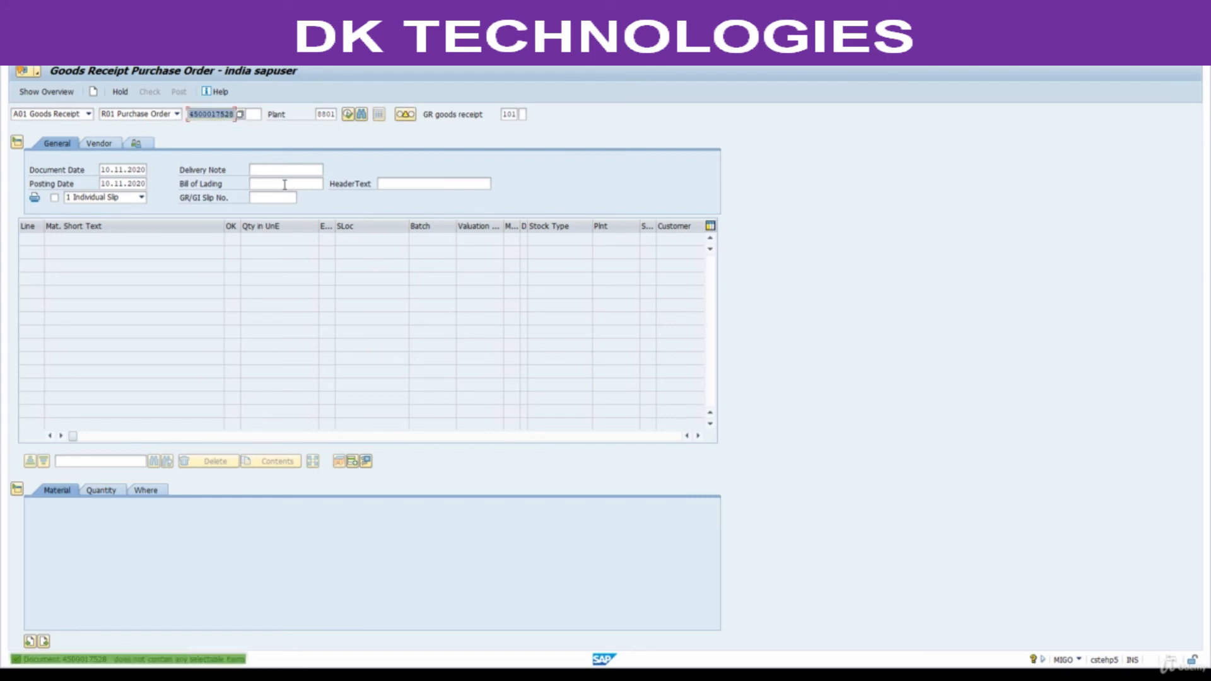
# Step: Reload the purchase order with movement type 122 for return to vendor, and enter 101 over the movement type
pyautogui.doubleClick(505, 114)
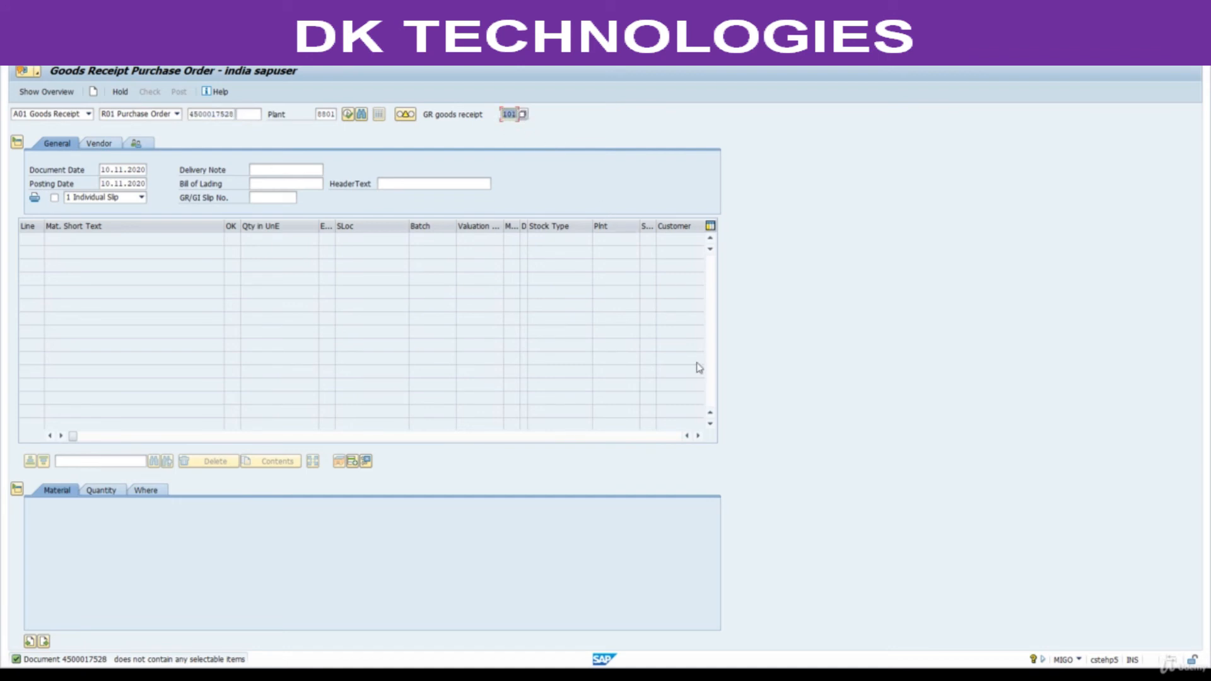
pyautogui.write('122')
pyautogui.press('Return')
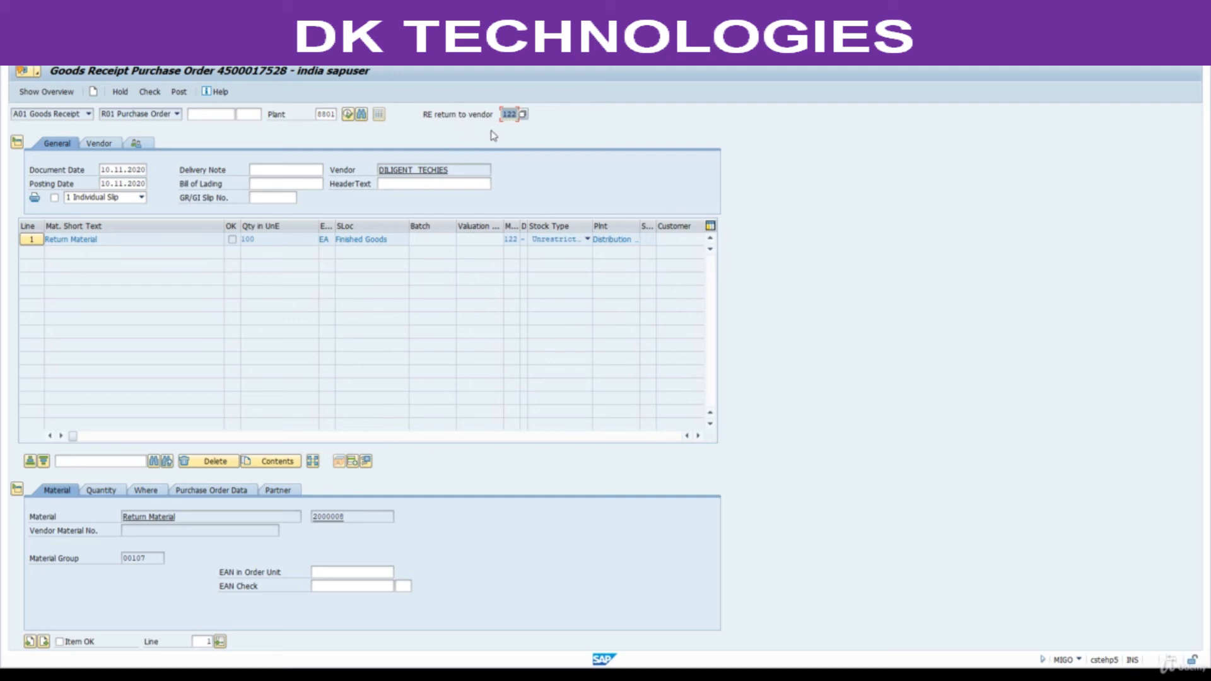
pyautogui.write('101')
# Step: Open ME23N in another session and display the new purchase order to review its history
pyautogui.click(336, 55)
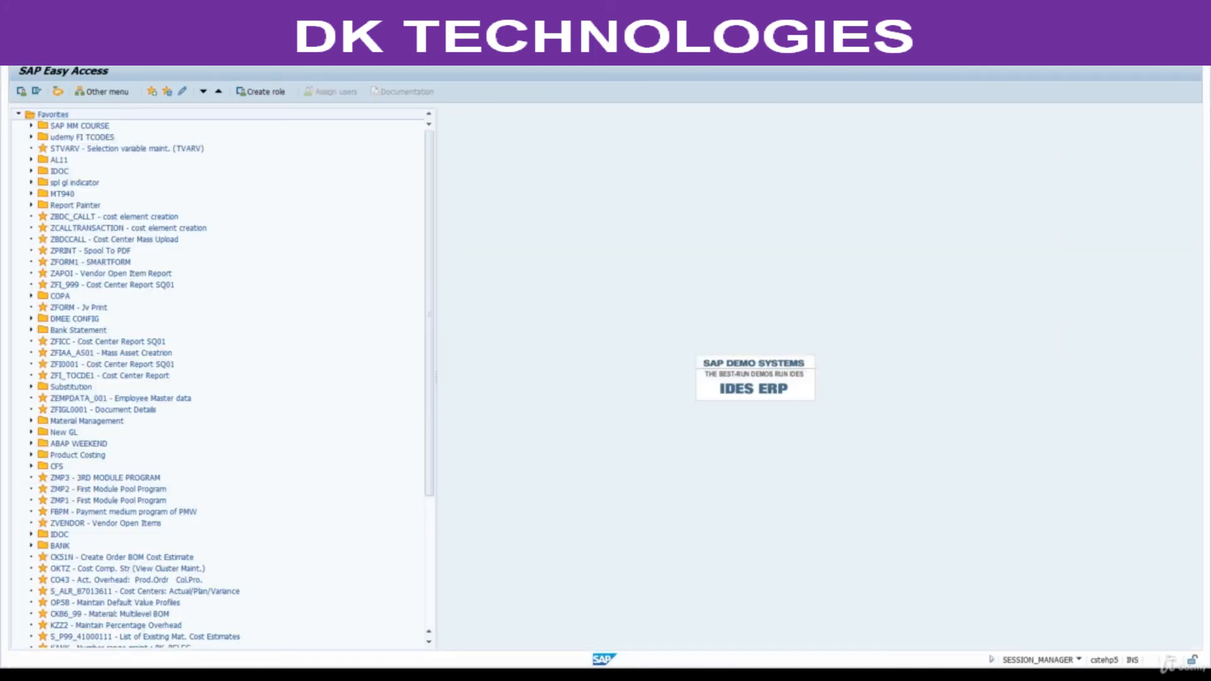
pyautogui.press('Return')
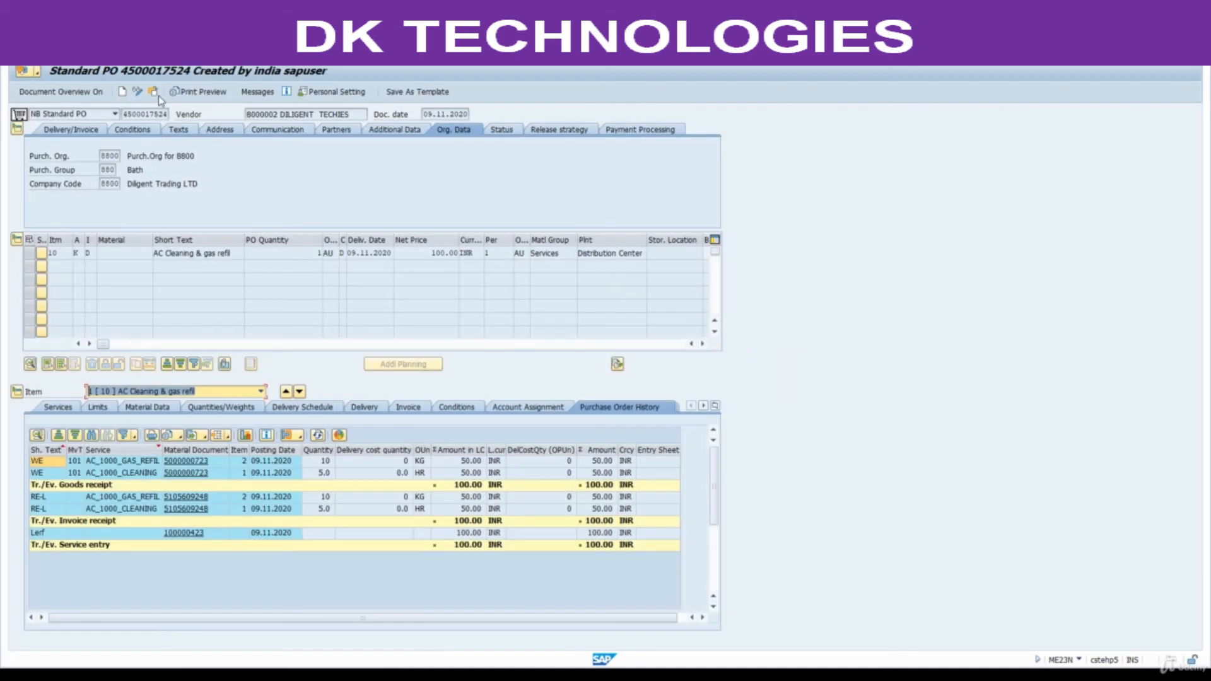
pyautogui.click(156, 93)
pyautogui.press('Delete')
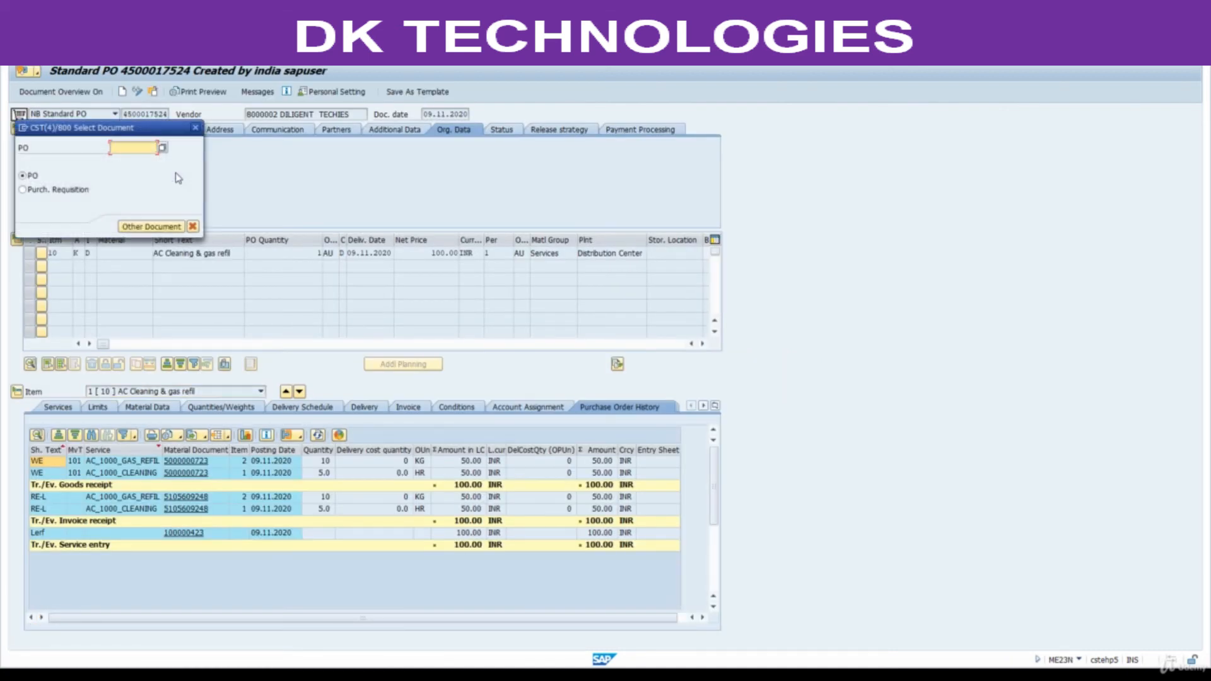
pyautogui.hotkey('ctrl', 'v')
pyautogui.press('Return')
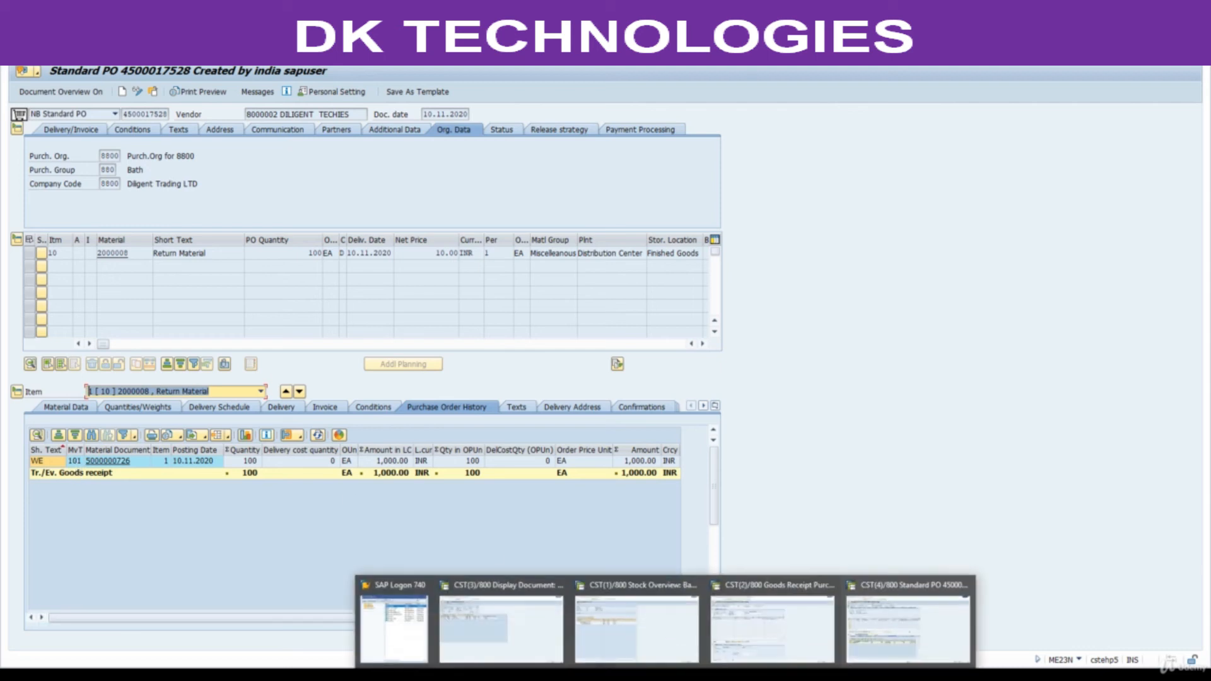
# Step: Look up the movement type for Post Return Goods in the process guide and return to the MIGO goods receipt session
pyautogui.click(643, 675)
pyautogui.moveTo(588, 555); pyautogui.dragTo(620, 556)
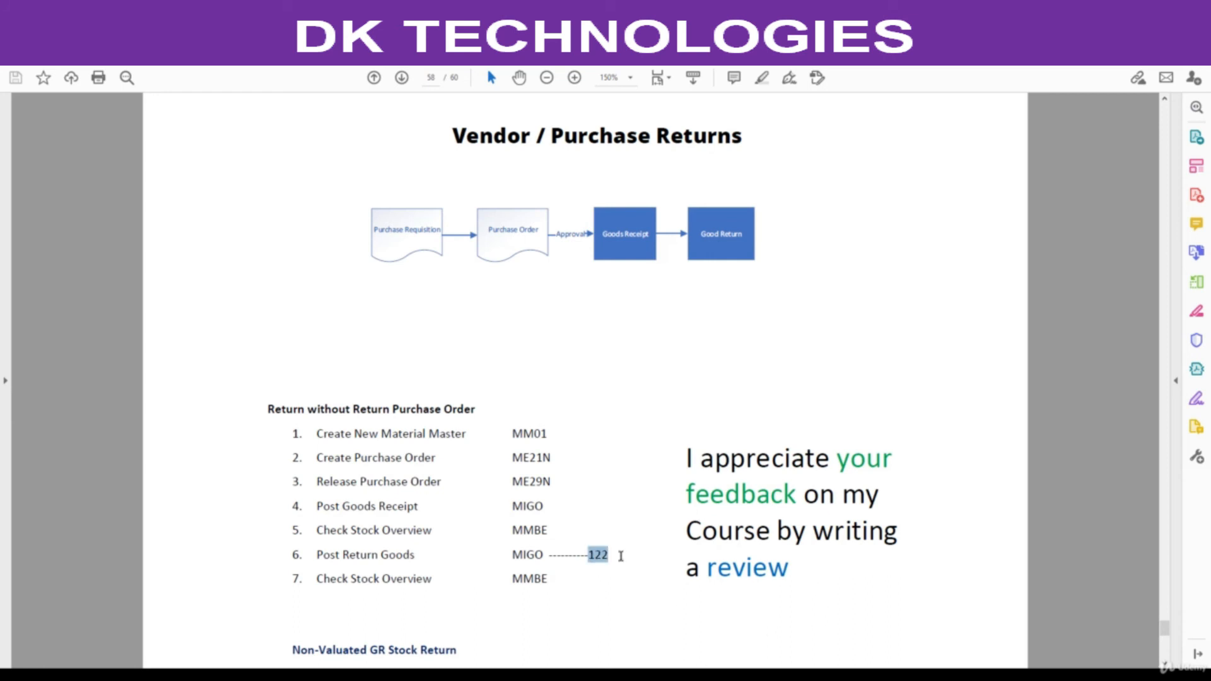
pyautogui.click(666, 674)
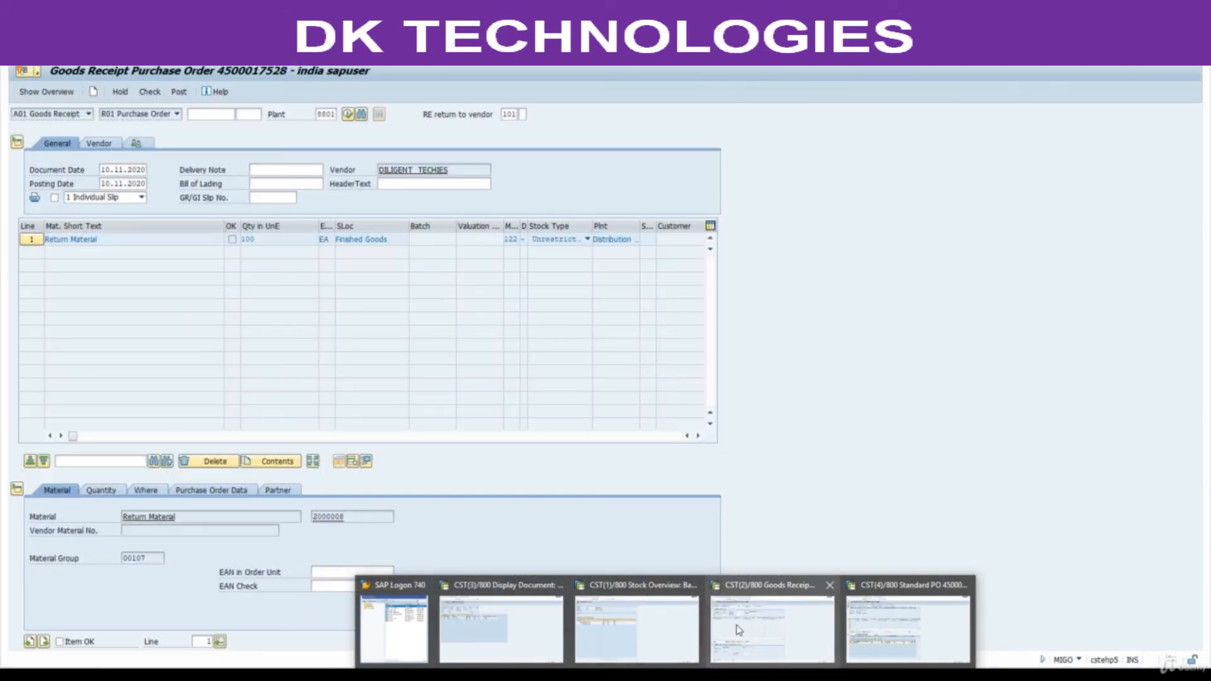
pyautogui.click(739, 629)
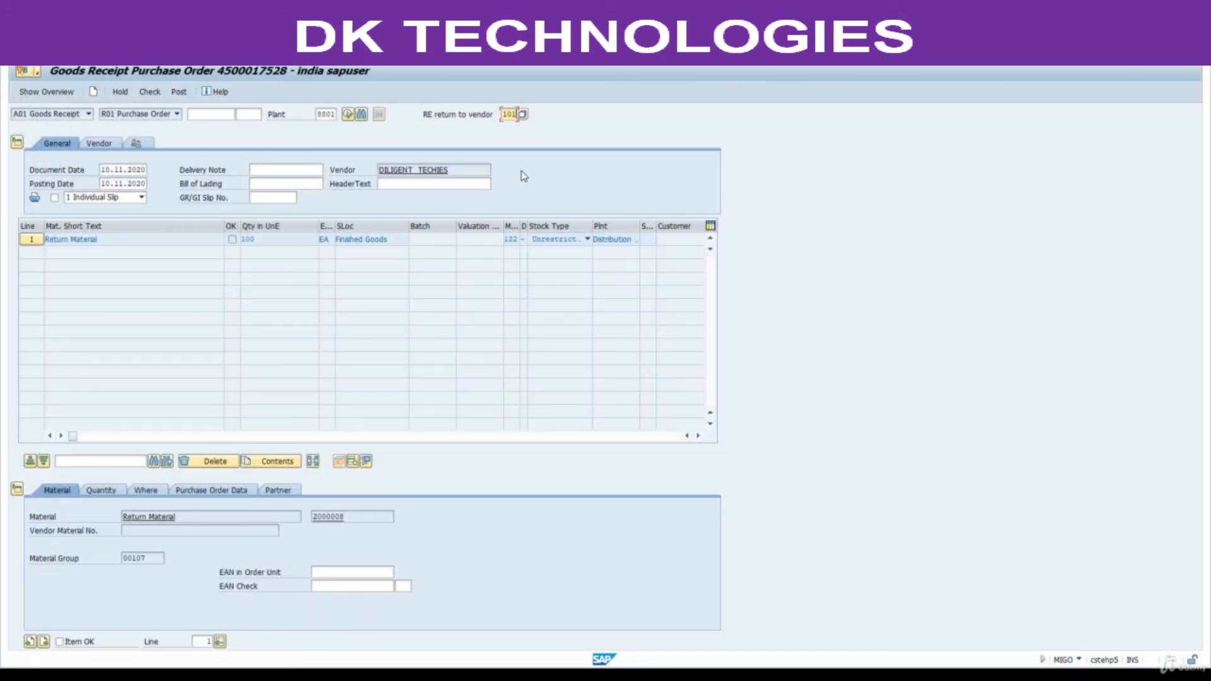
# Step: Set the movement type to 122, mark the Return Material item OK, run the document check and close its log
pyautogui.write('122')
pyautogui.press('Return')
pyautogui.click(70, 640)
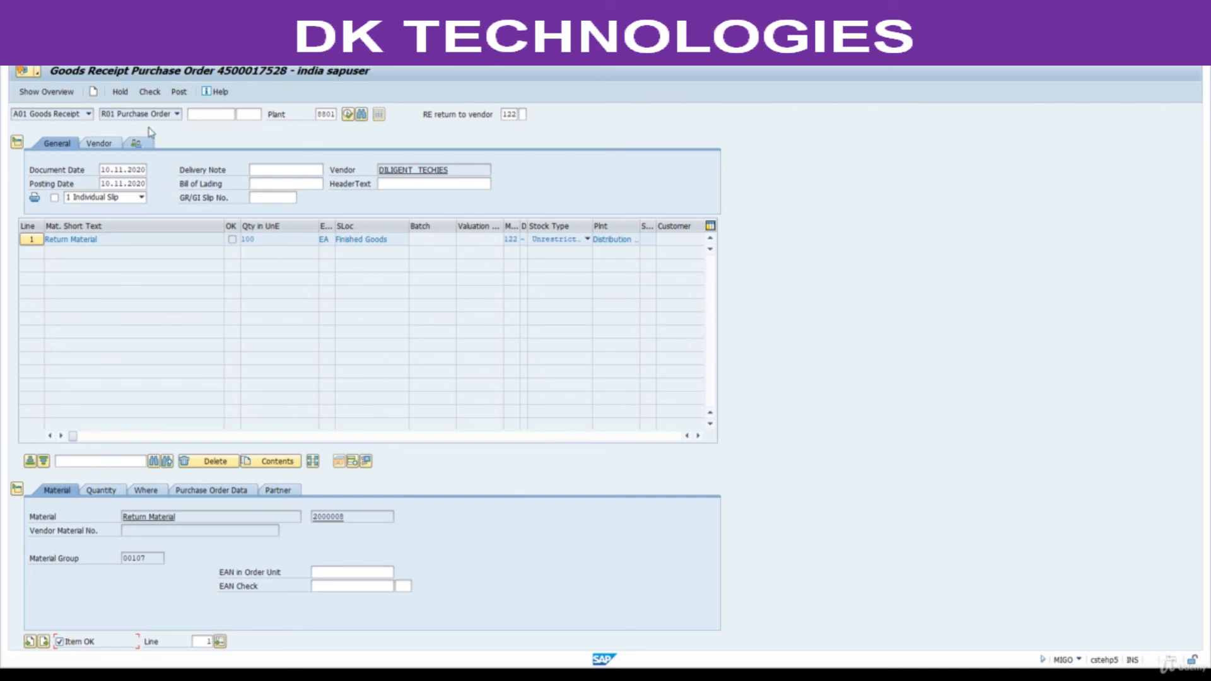
pyautogui.click(149, 92)
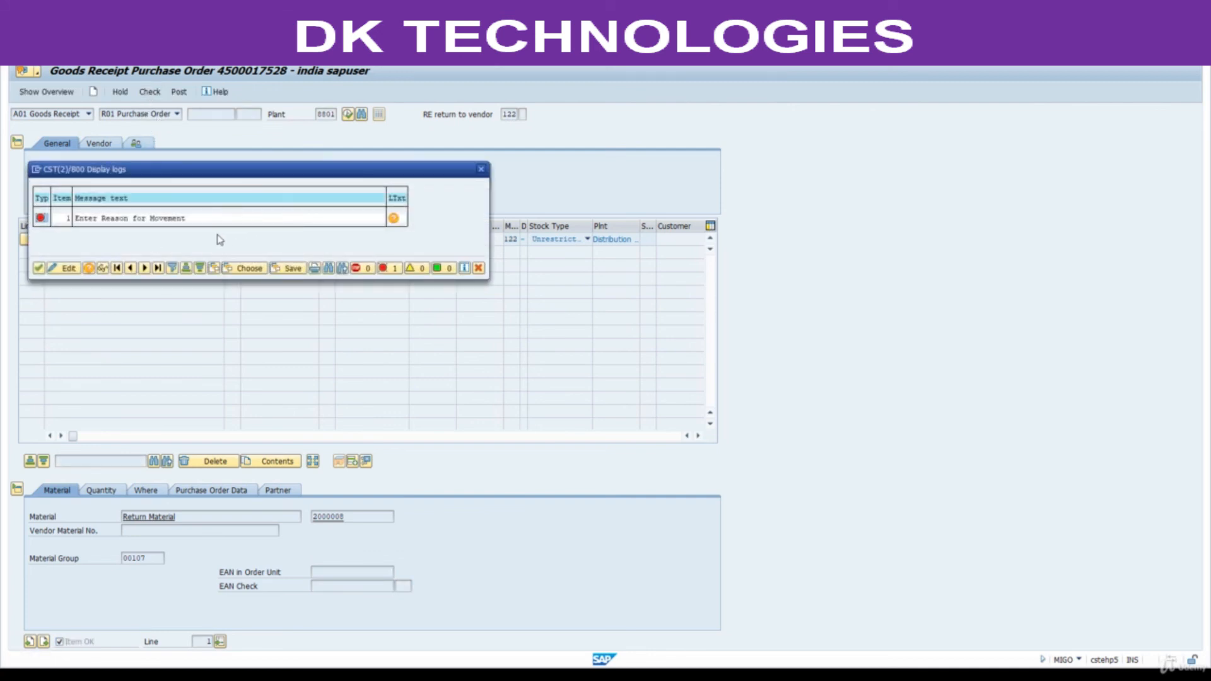
pyautogui.click(38, 268)
# Step: Set the item's reason for movement to 0001 Poor quality, recheck the document and post the return to vendor
pyautogui.click(146, 491)
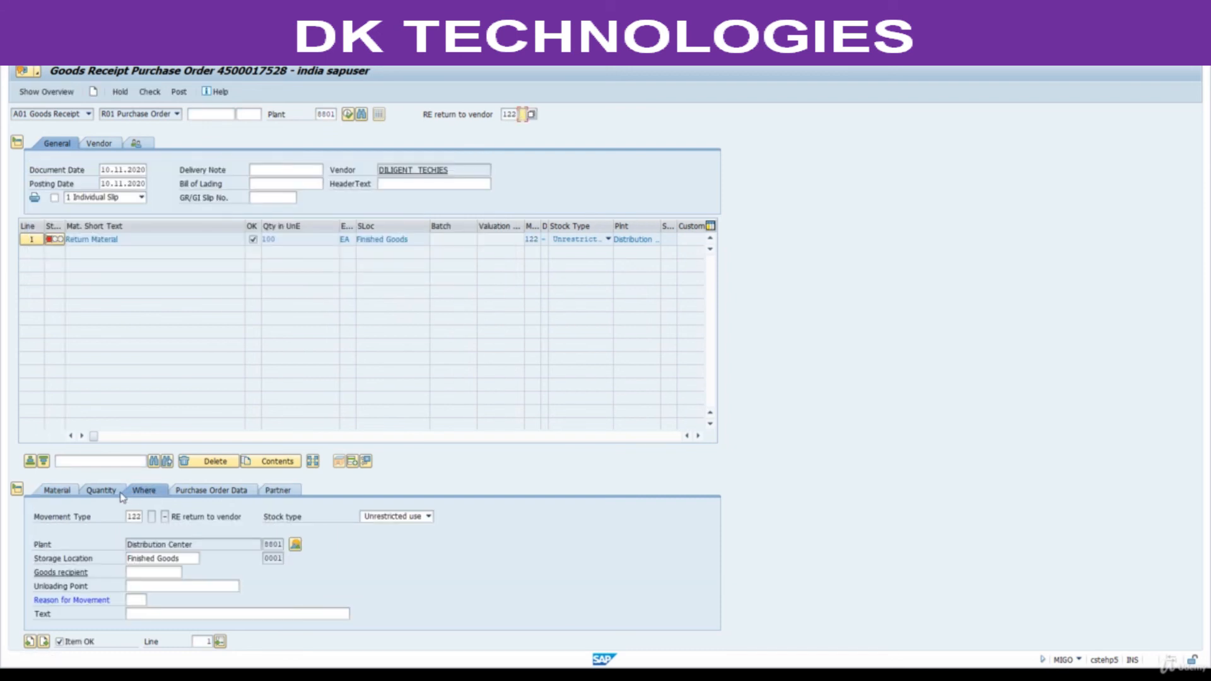
pyautogui.click(140, 600)
pyautogui.click(152, 601)
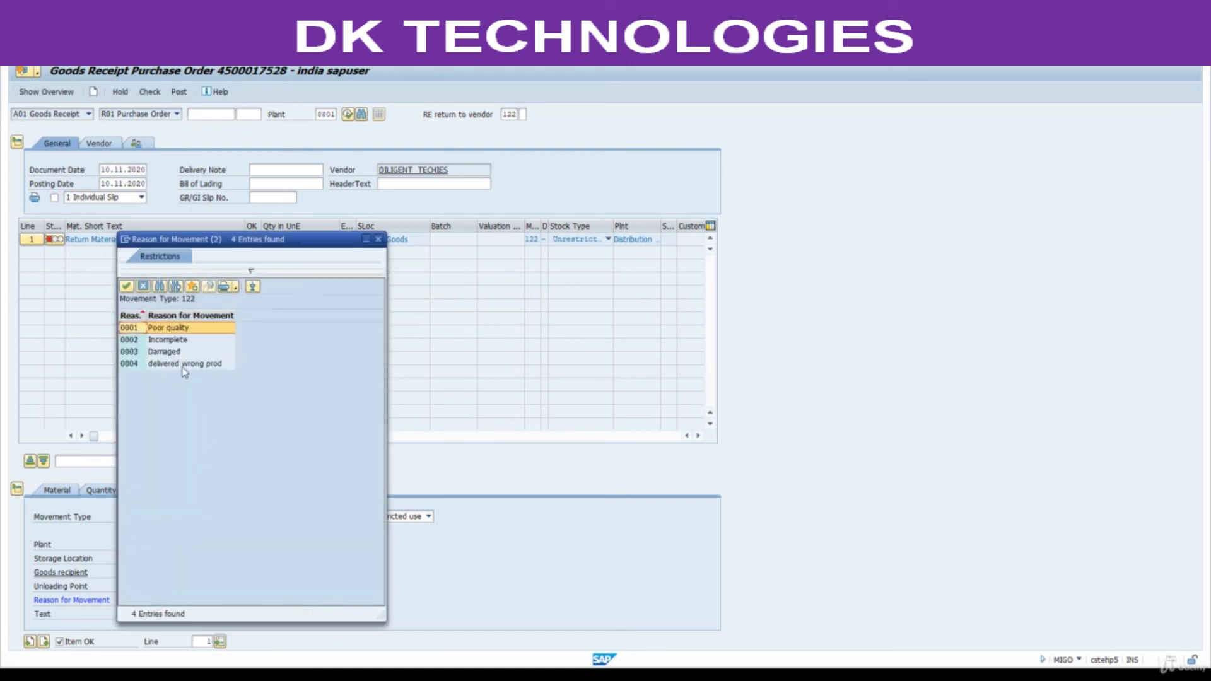
pyautogui.doubleClick(179, 328)
pyautogui.click(162, 93)
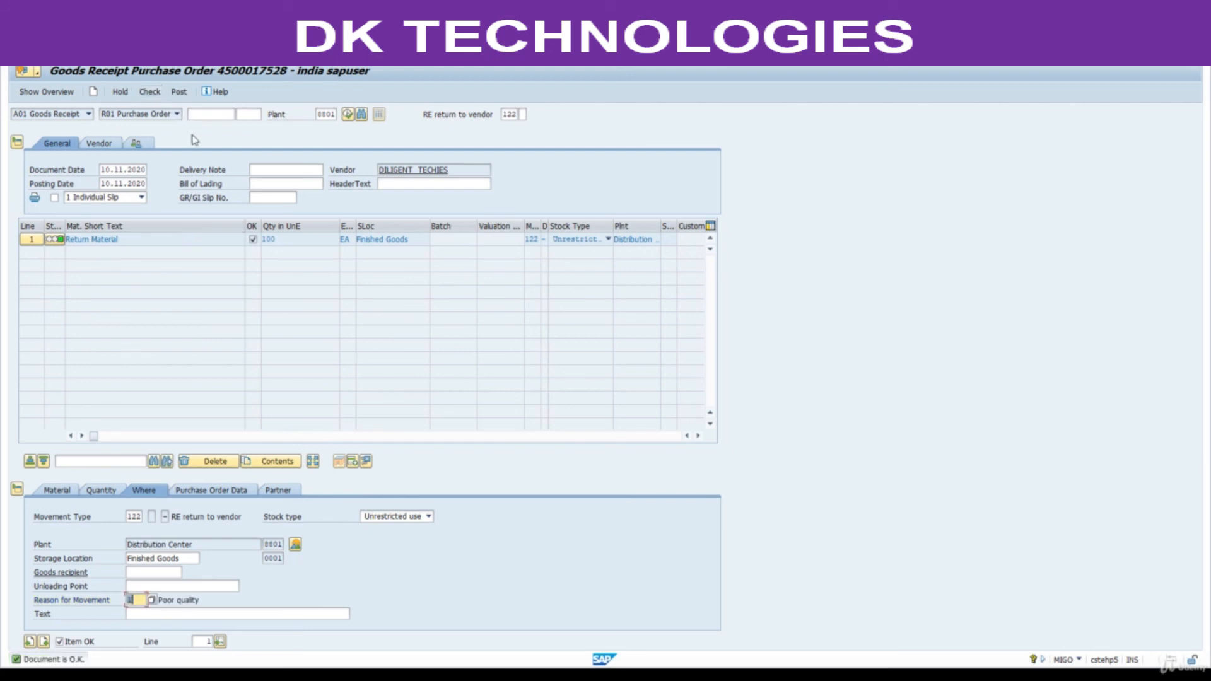
pyautogui.click(179, 93)
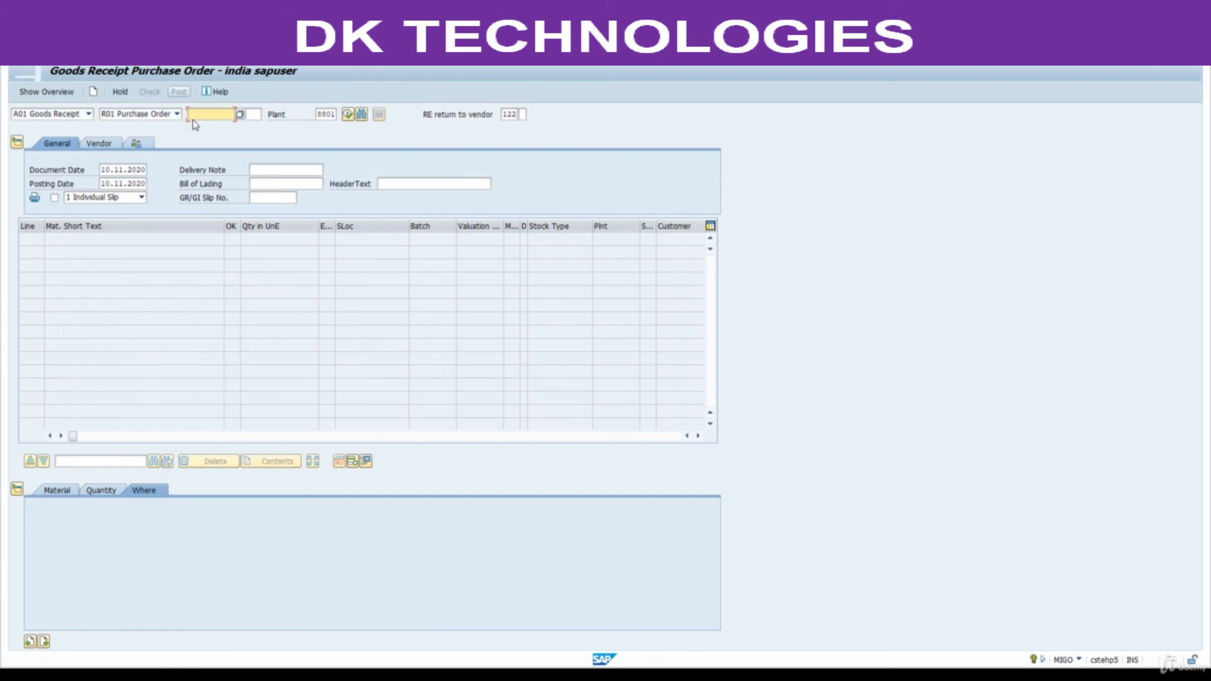
# Step: Display the posted return material document in MIGO and open its accounting document from the FI documents list
pyautogui.click(87, 115)
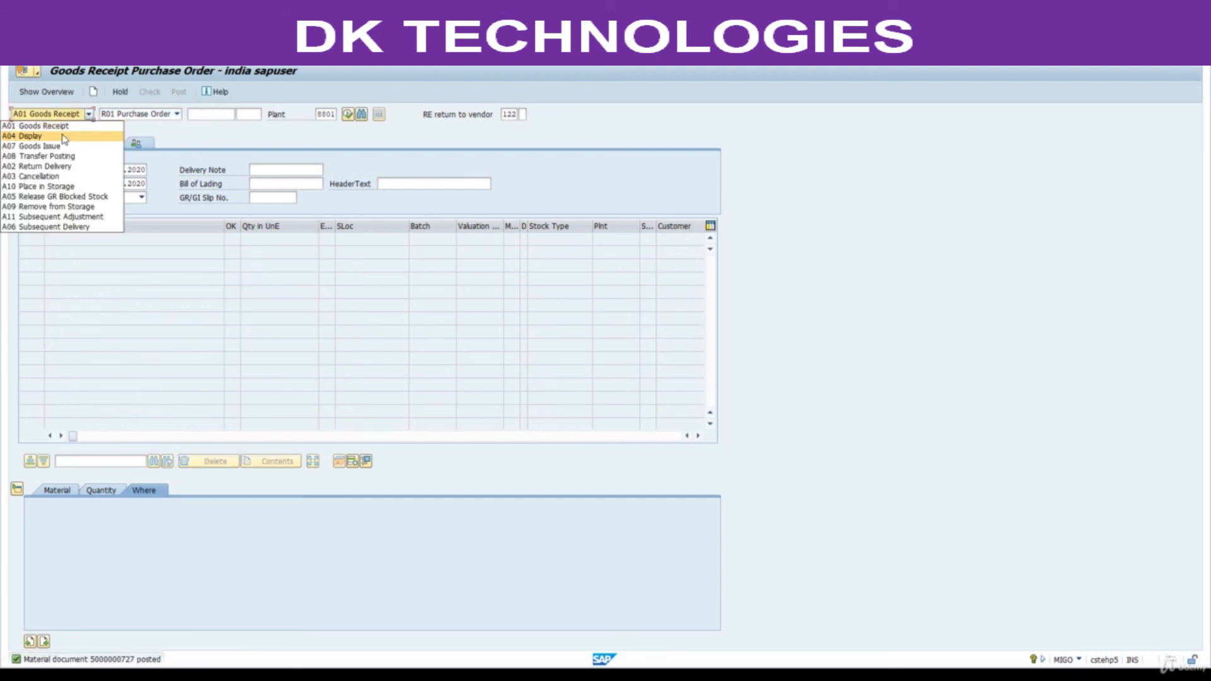
pyautogui.click(57, 133)
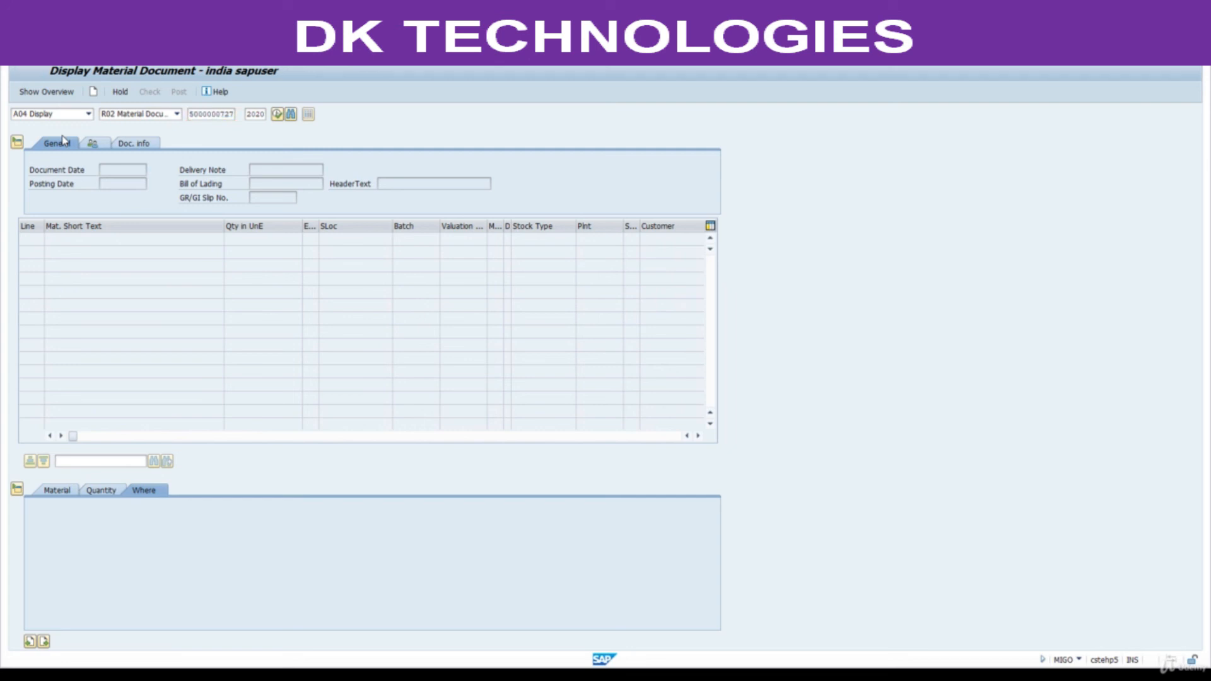
pyautogui.press('Return')
pyautogui.click(193, 146)
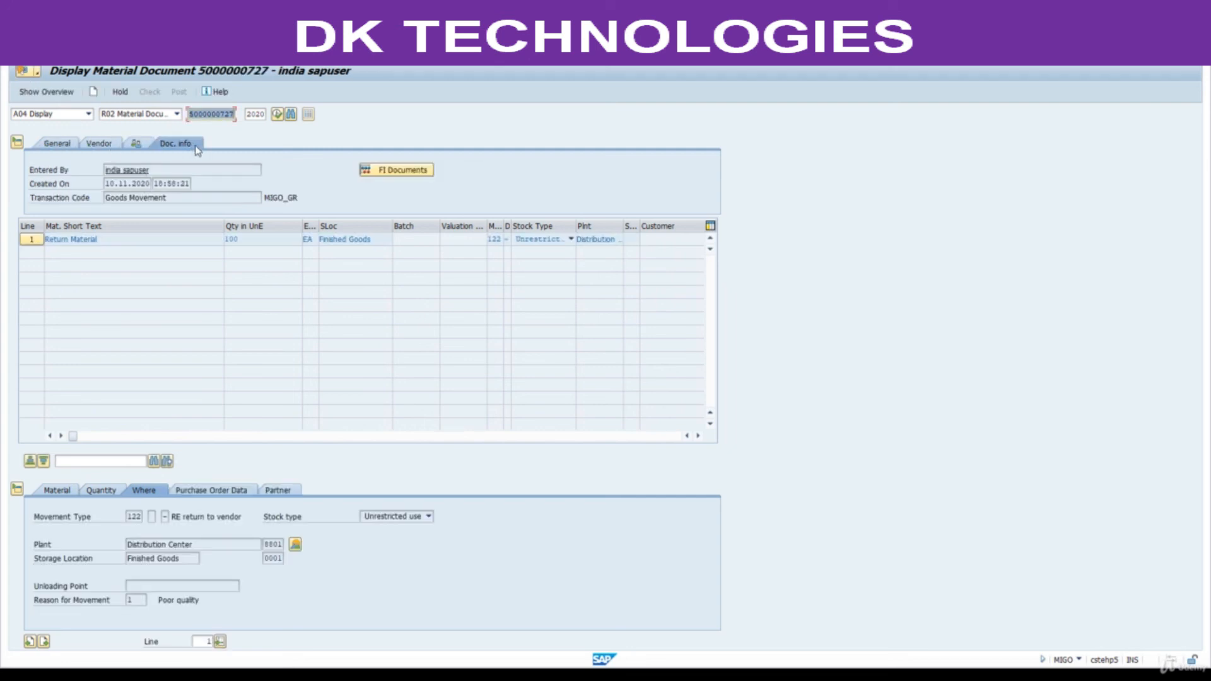
pyautogui.click(376, 168)
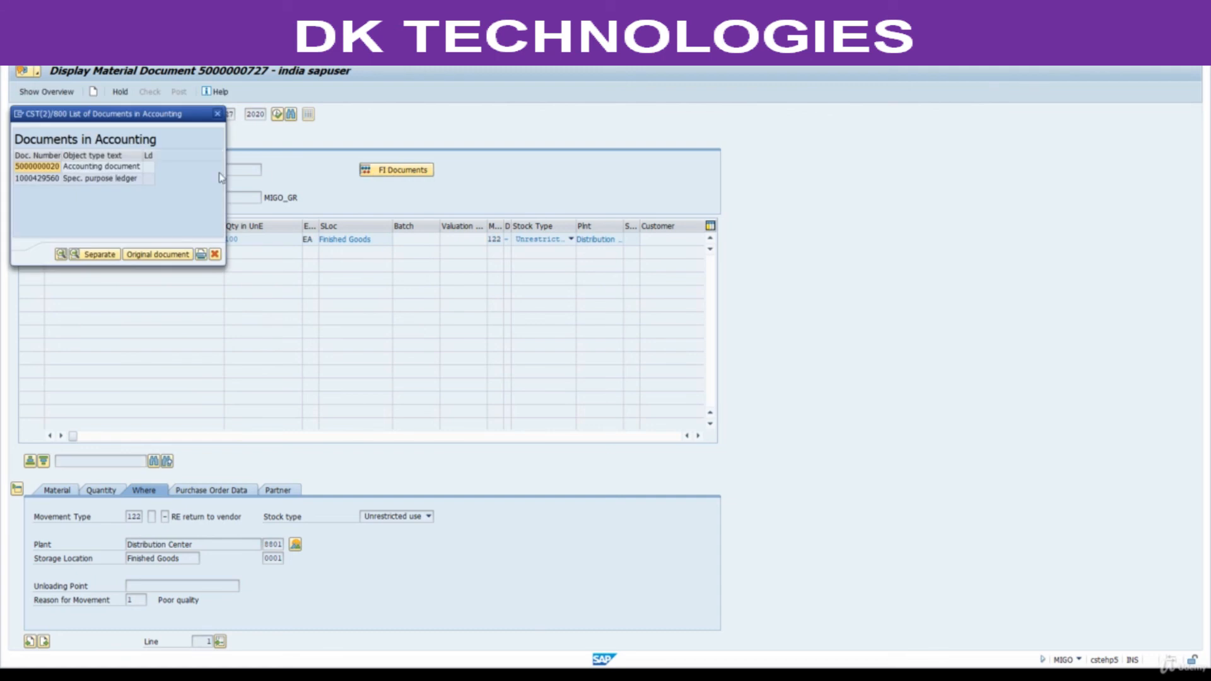
pyautogui.doubleClick(39, 167)
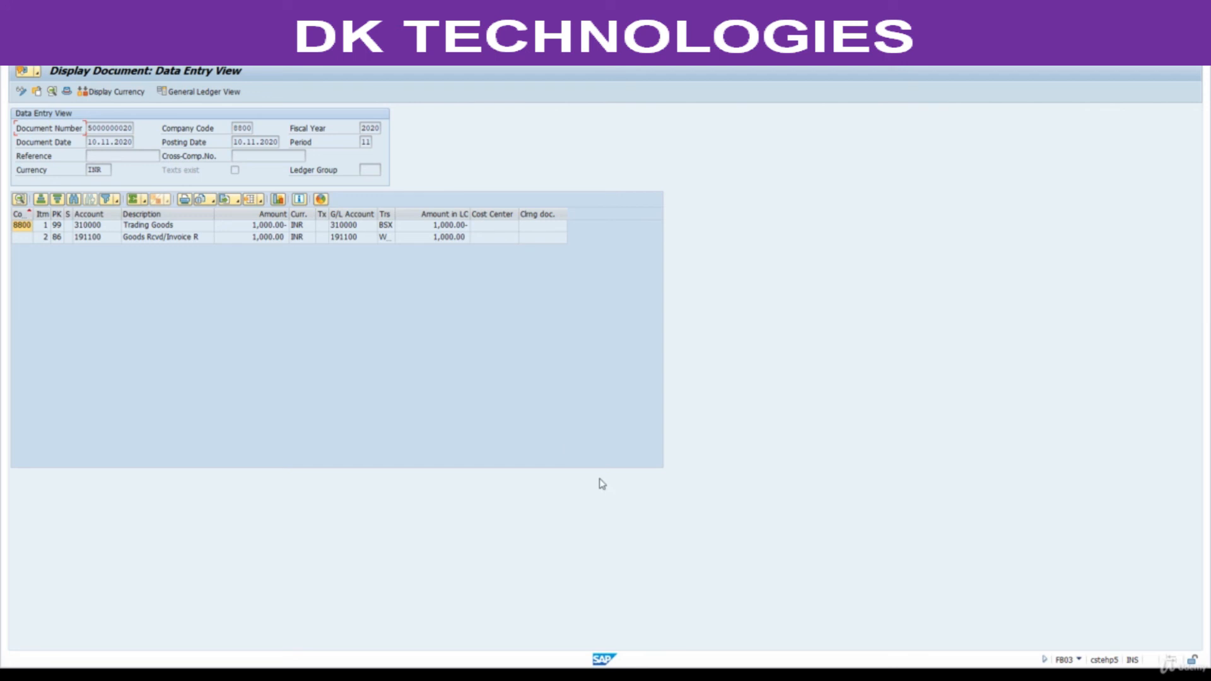
# Step: Return to the ME23N purchase order session, refresh the purchase order history and compare the quantities of the 101 and 122 entries
pyautogui.click(494, 619)
pyautogui.moveTo(680, 674)
pyautogui.click(872, 630)
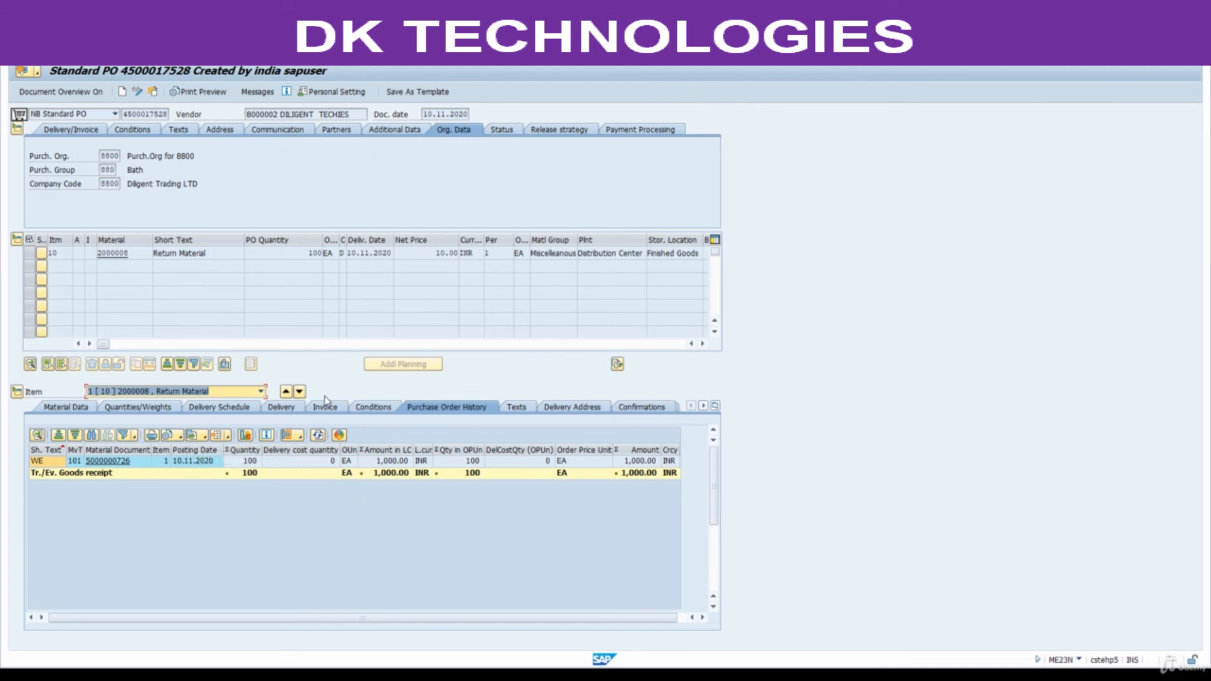
pyautogui.click(318, 435)
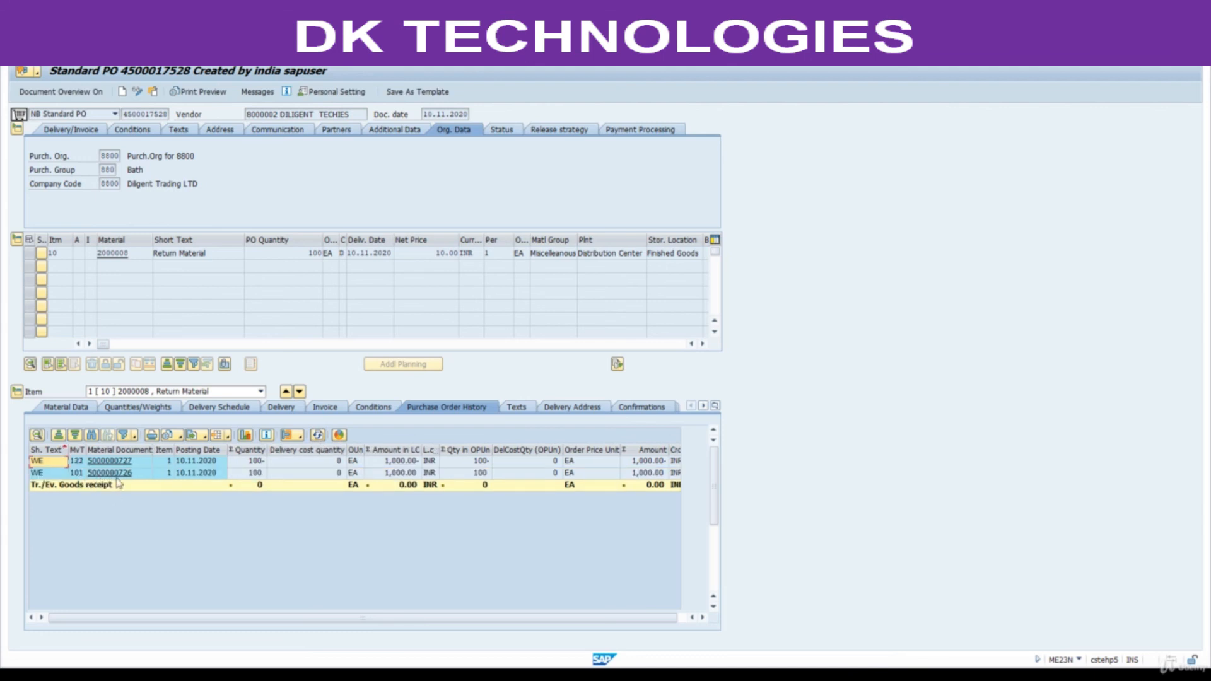
pyautogui.click(255, 472)
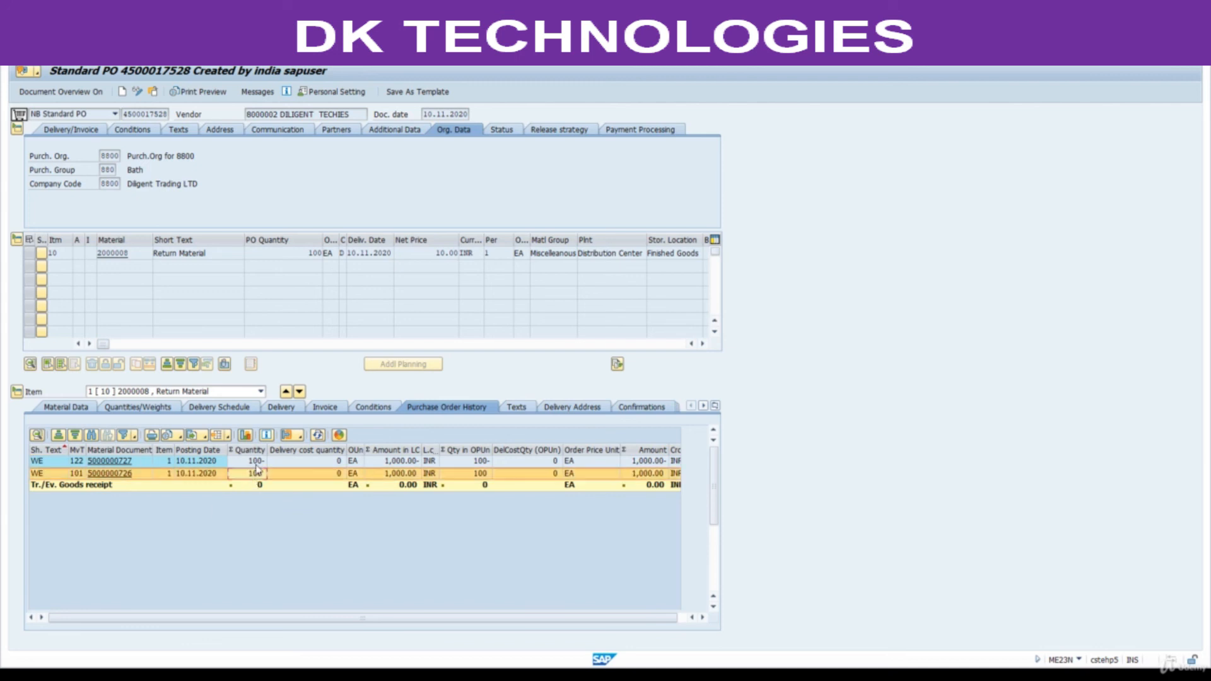
pyautogui.click(256, 462)
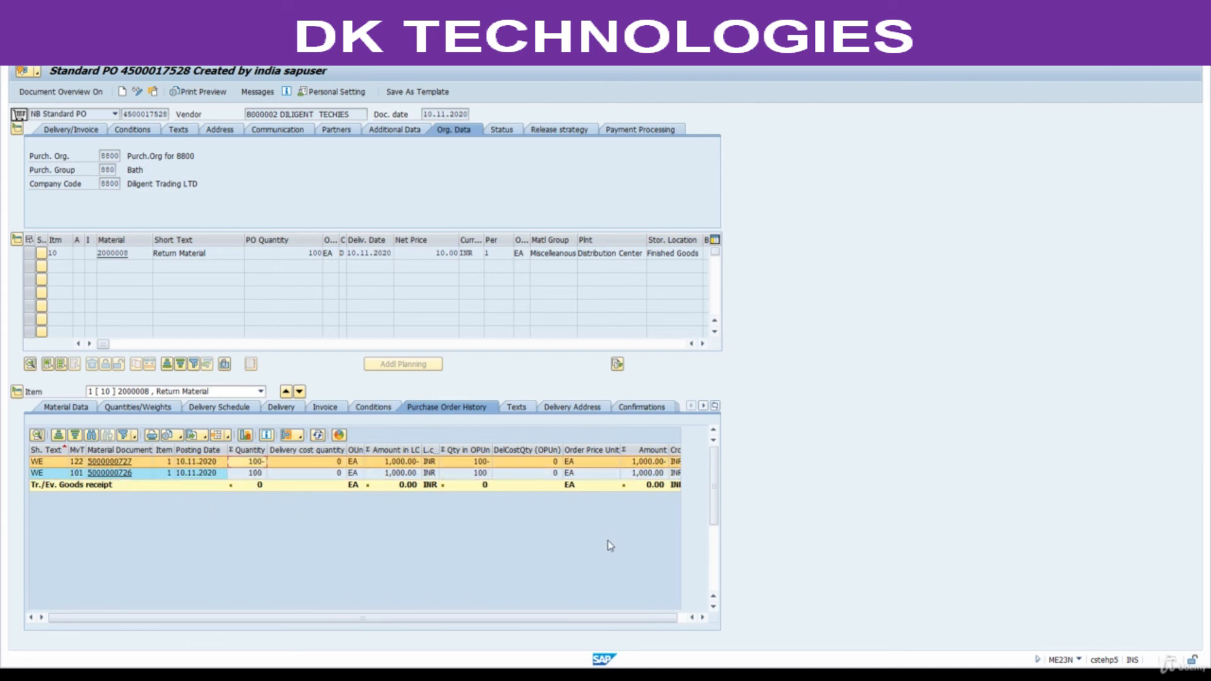
# Step: Switch to the MMBE stock overview session and refresh the Return Material stock to check its unrestricted-use quantity
pyautogui.click(665, 673)
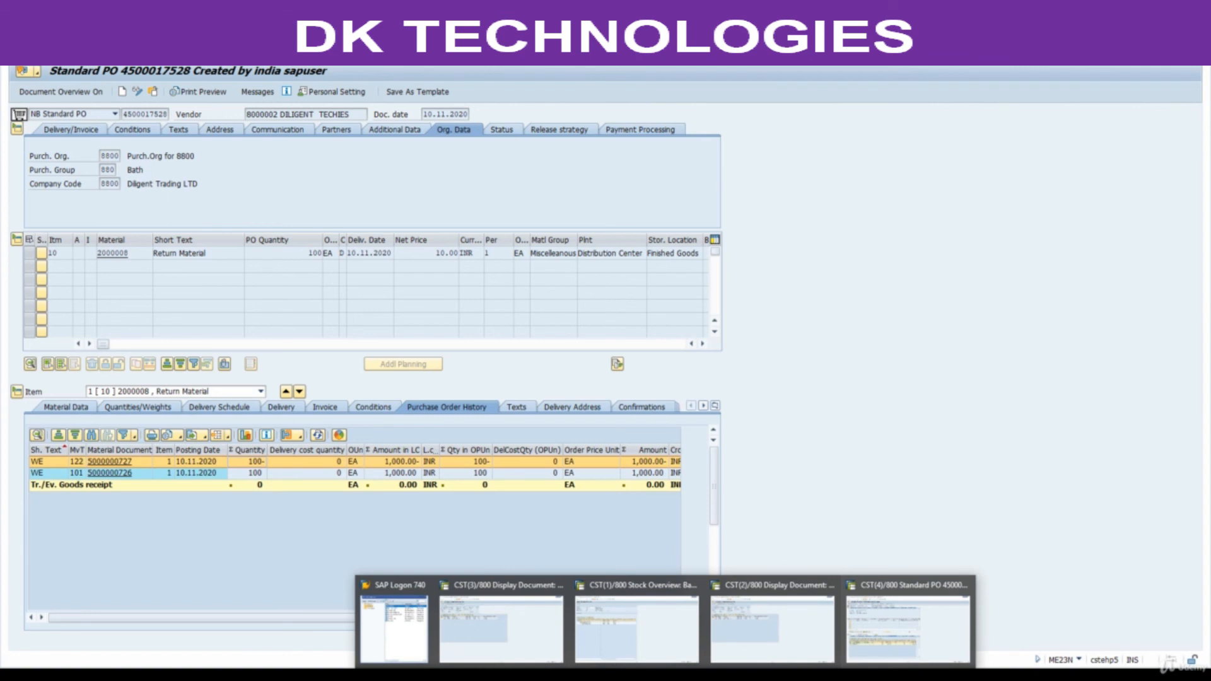
pyautogui.click(637, 630)
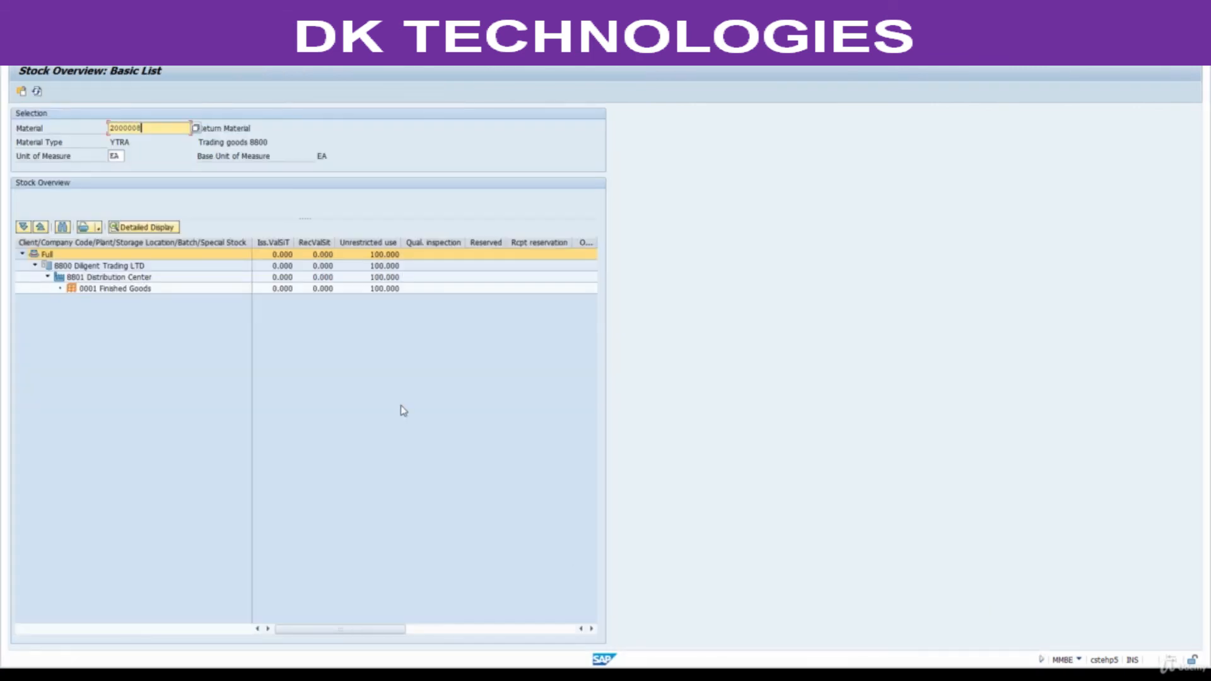
pyautogui.click(388, 244)
pyautogui.click(37, 91)
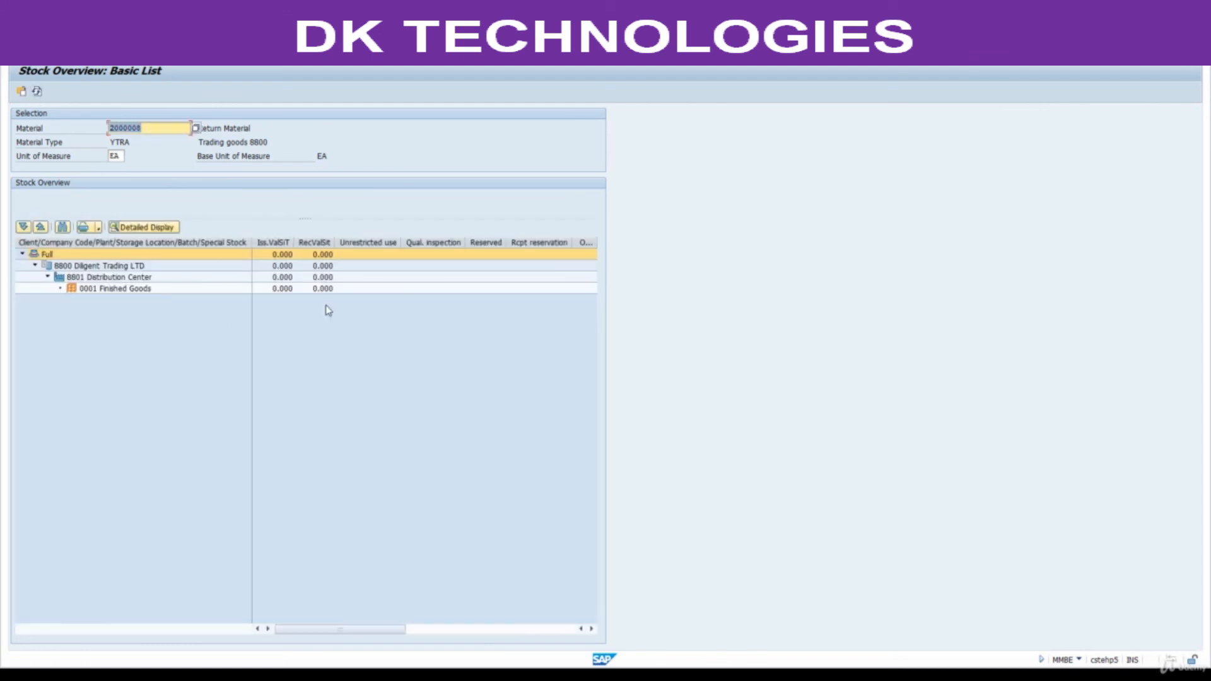